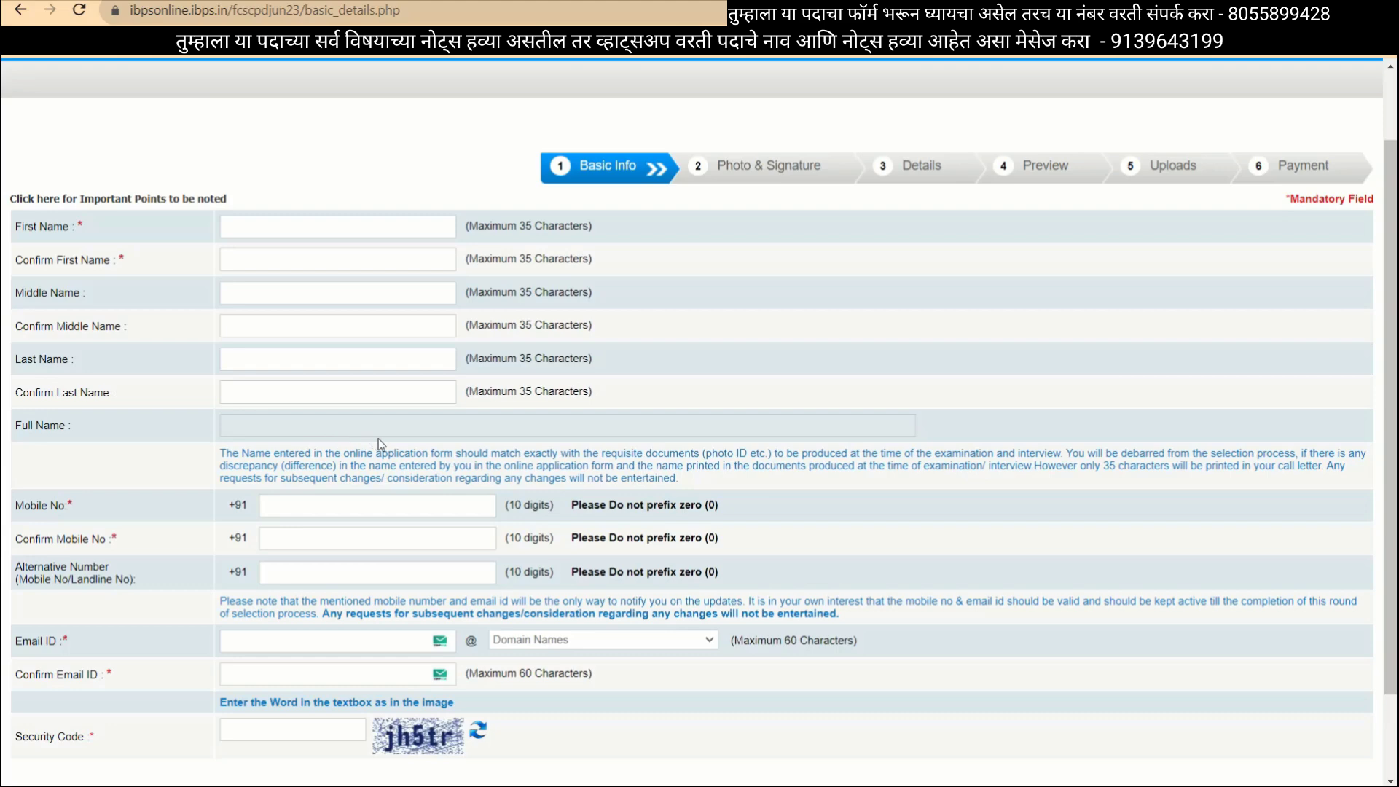
# Choose gmail.com from the Domain Names dropdown on the registration form.
pyautogui.scroll(-3, 337, 465)
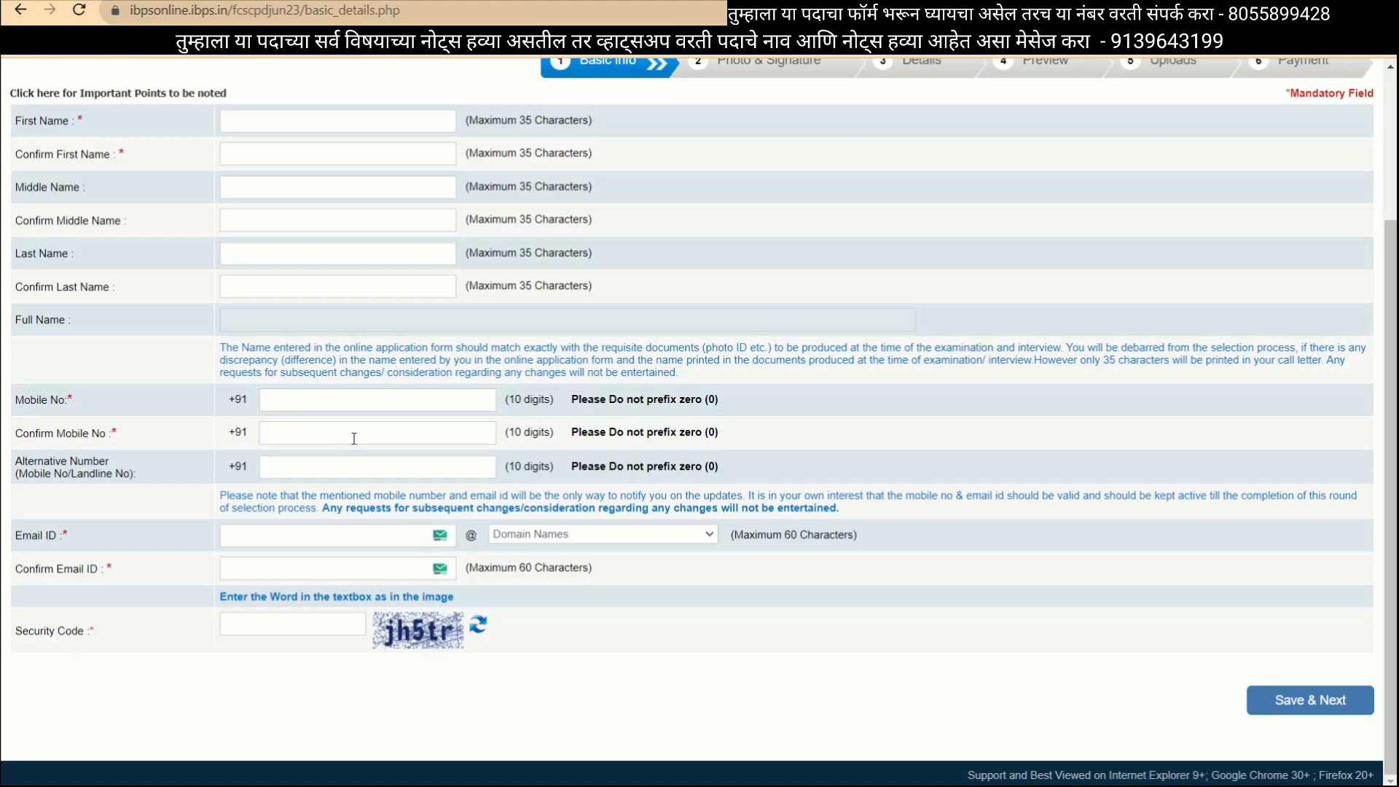
pyautogui.scroll(4, 332, 493)
pyautogui.hscroll(-2, 325, 493)
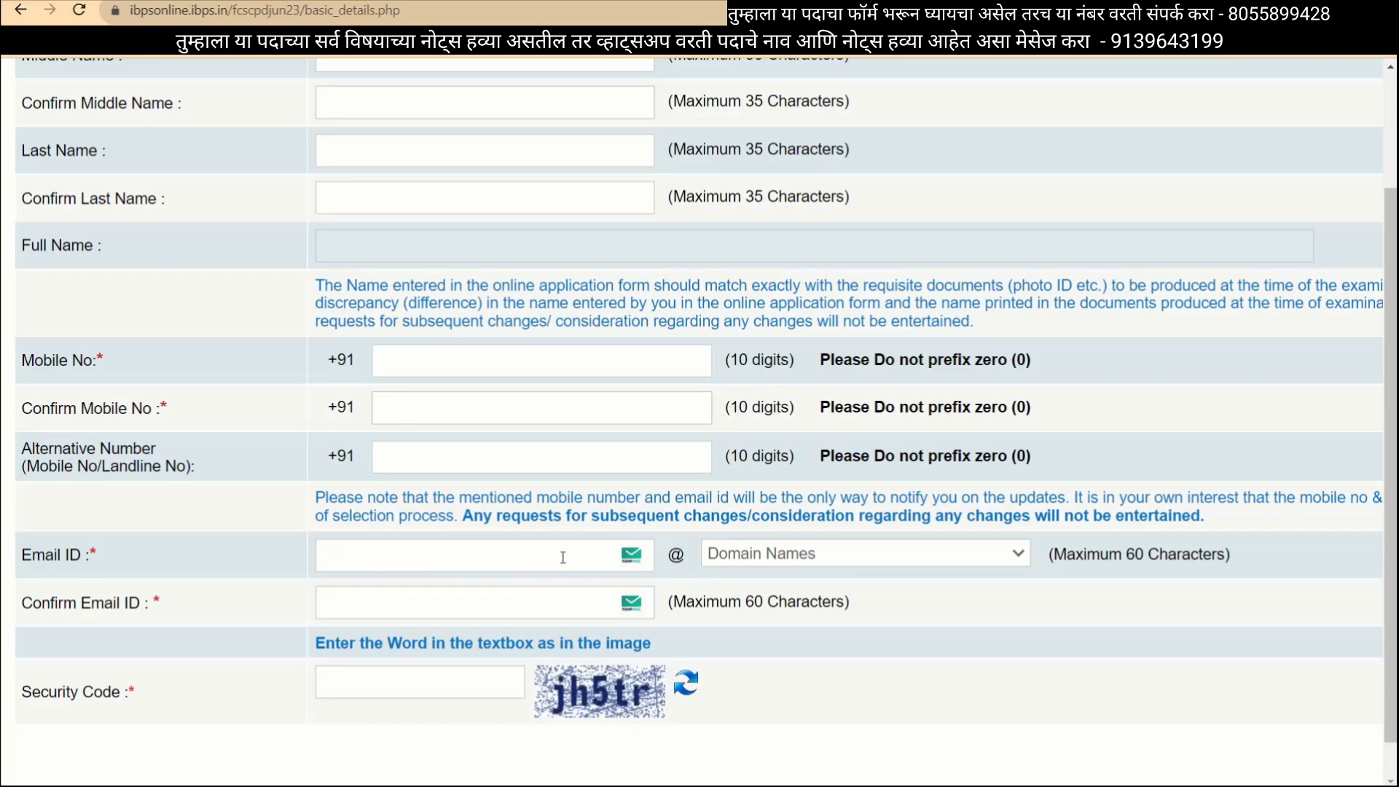
pyautogui.click(770, 559)
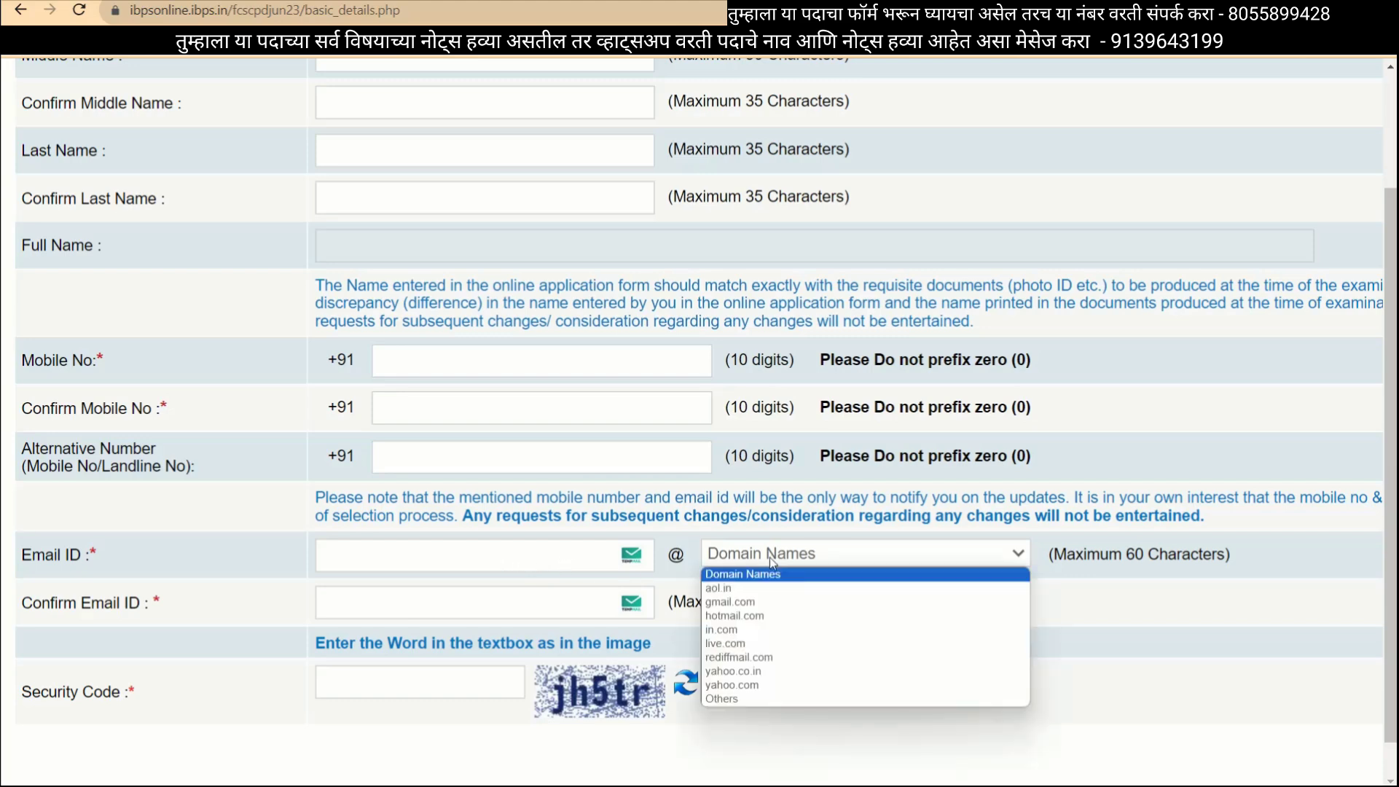
pyautogui.click(753, 602)
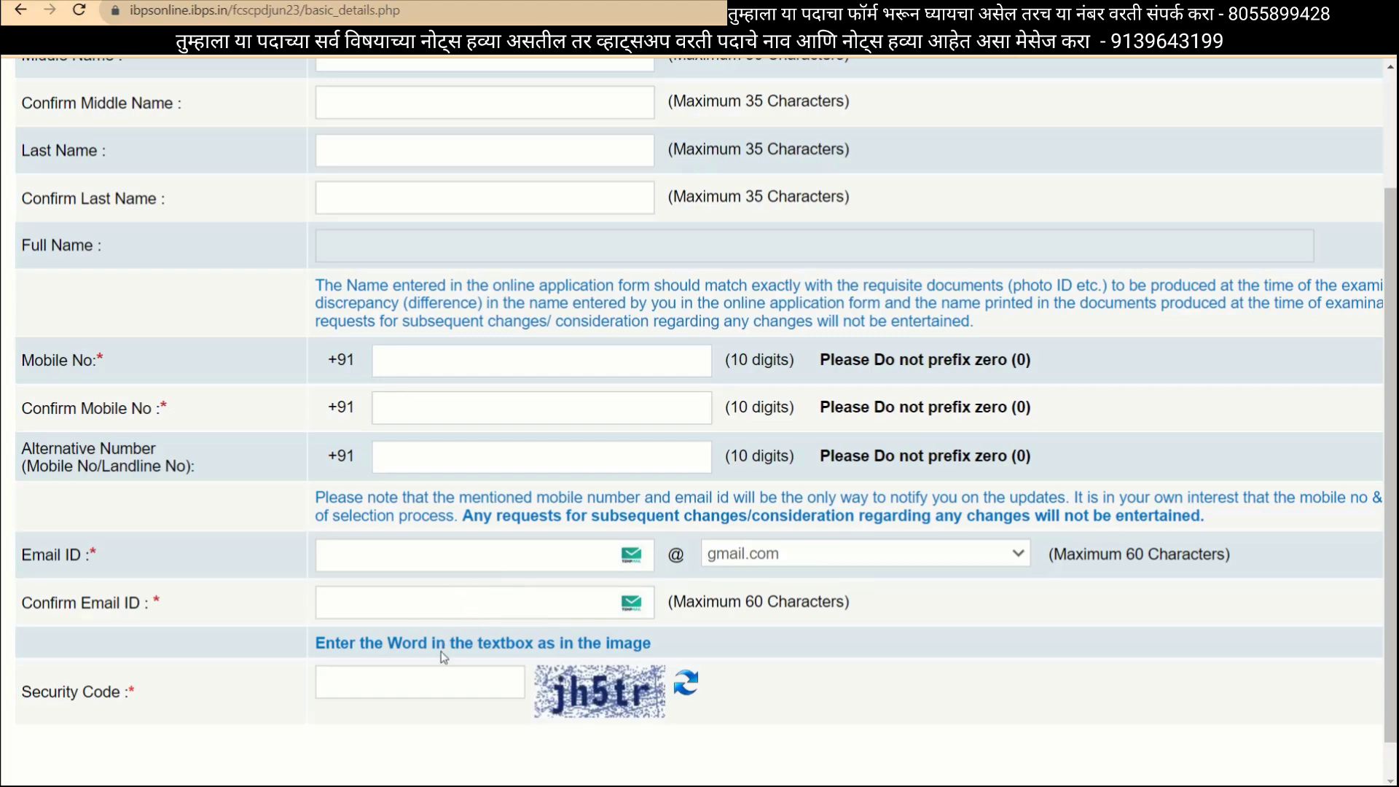
pyautogui.scroll(-2, 443, 658)
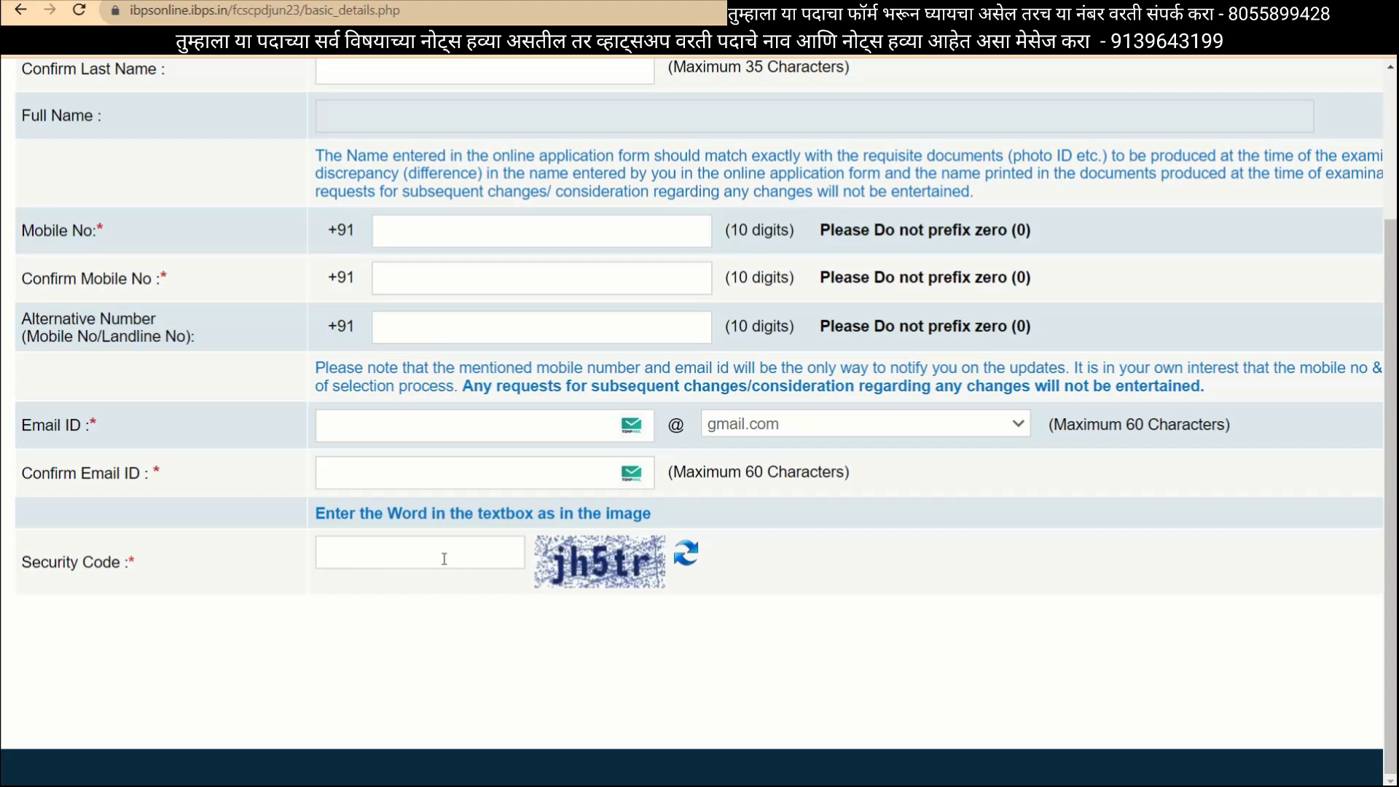
pyautogui.hotkey('ctrl', '-')
pyautogui.hotkey('ctrl', '-')
pyautogui.hotkey('ctrl', '-')
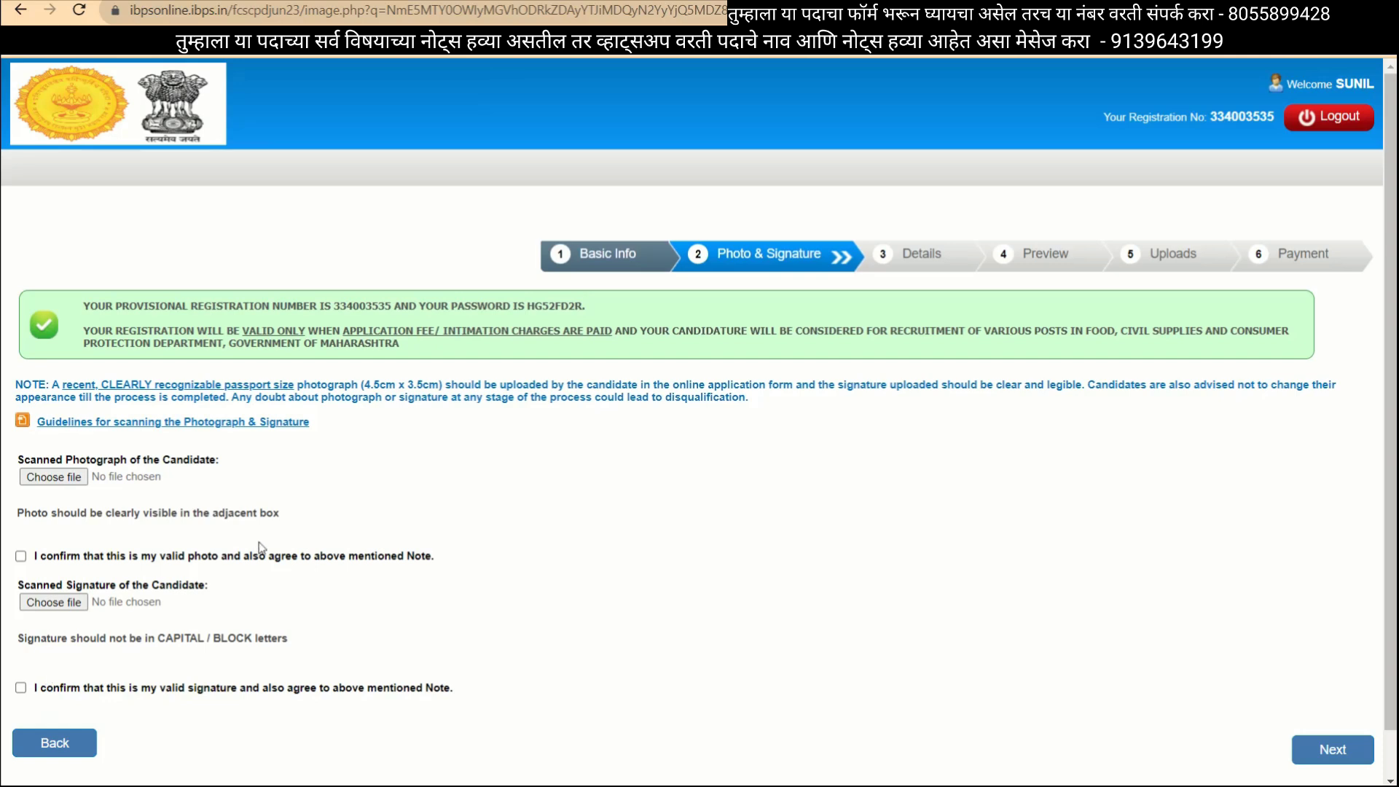
pyautogui.click(78, 424)
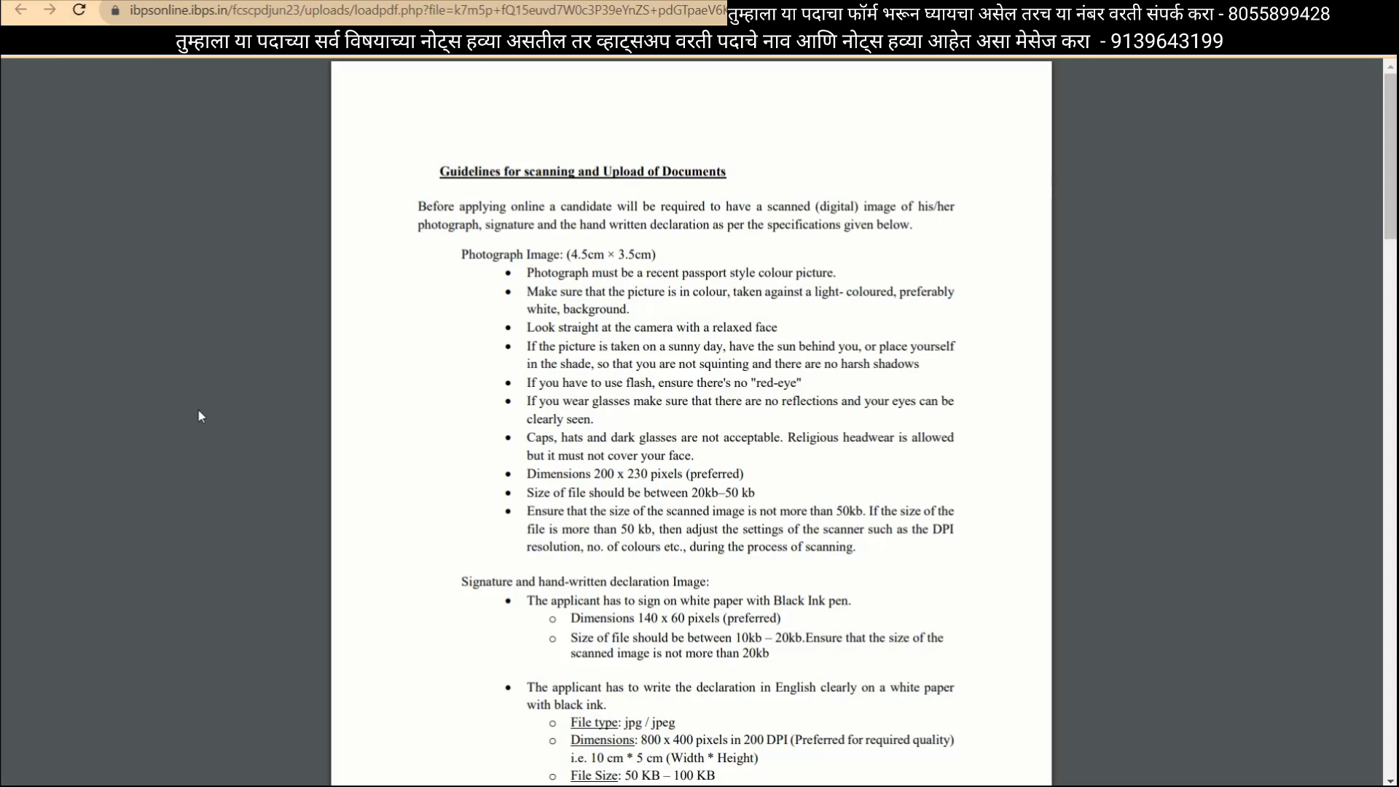
pyautogui.scroll(5, 566, 136)
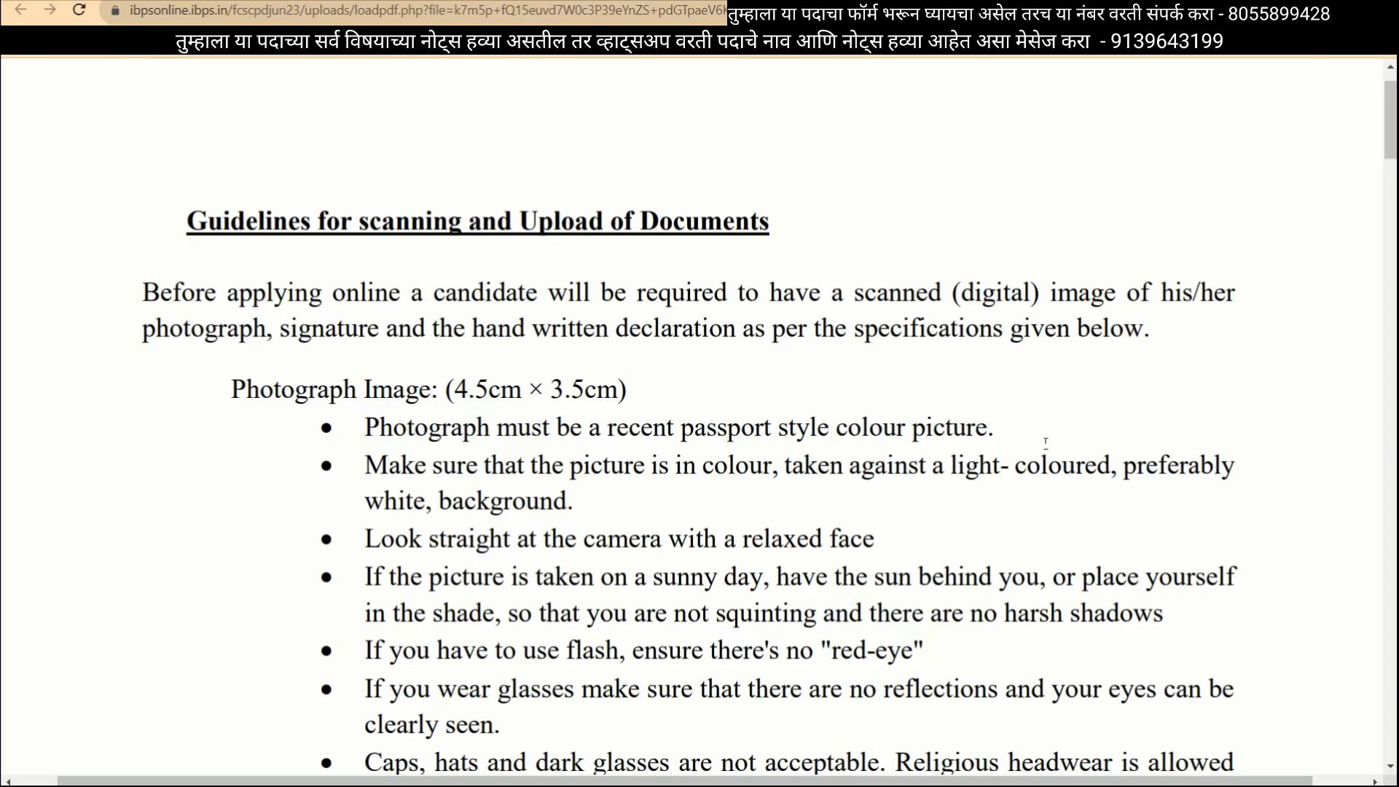
pyautogui.scroll(-2, 1046, 443)
pyautogui.scroll(-5, 1046, 442)
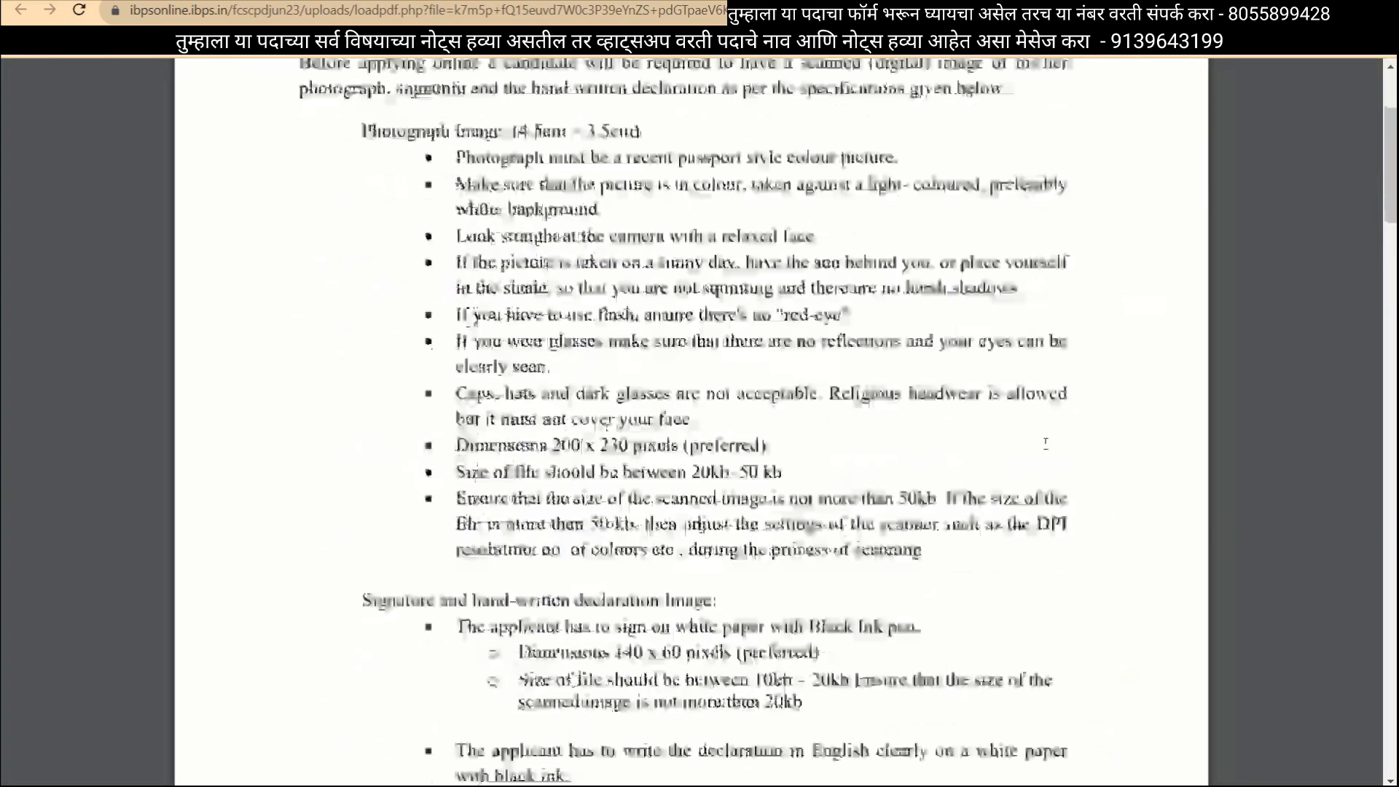
pyautogui.scroll(-1, 1046, 442)
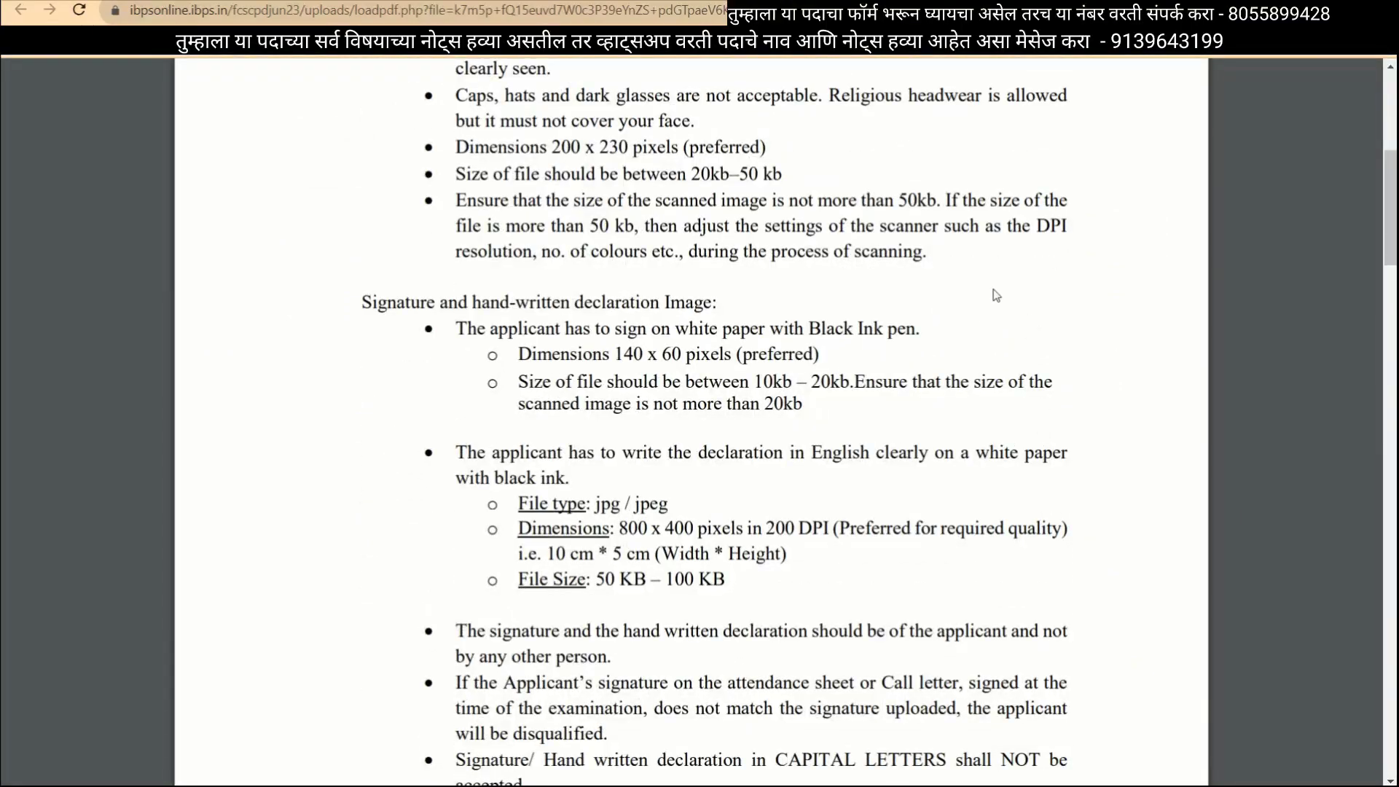
pyautogui.scroll(2, 997, 295)
pyautogui.scroll(1, 997, 295)
pyautogui.scroll(1, 688, 364)
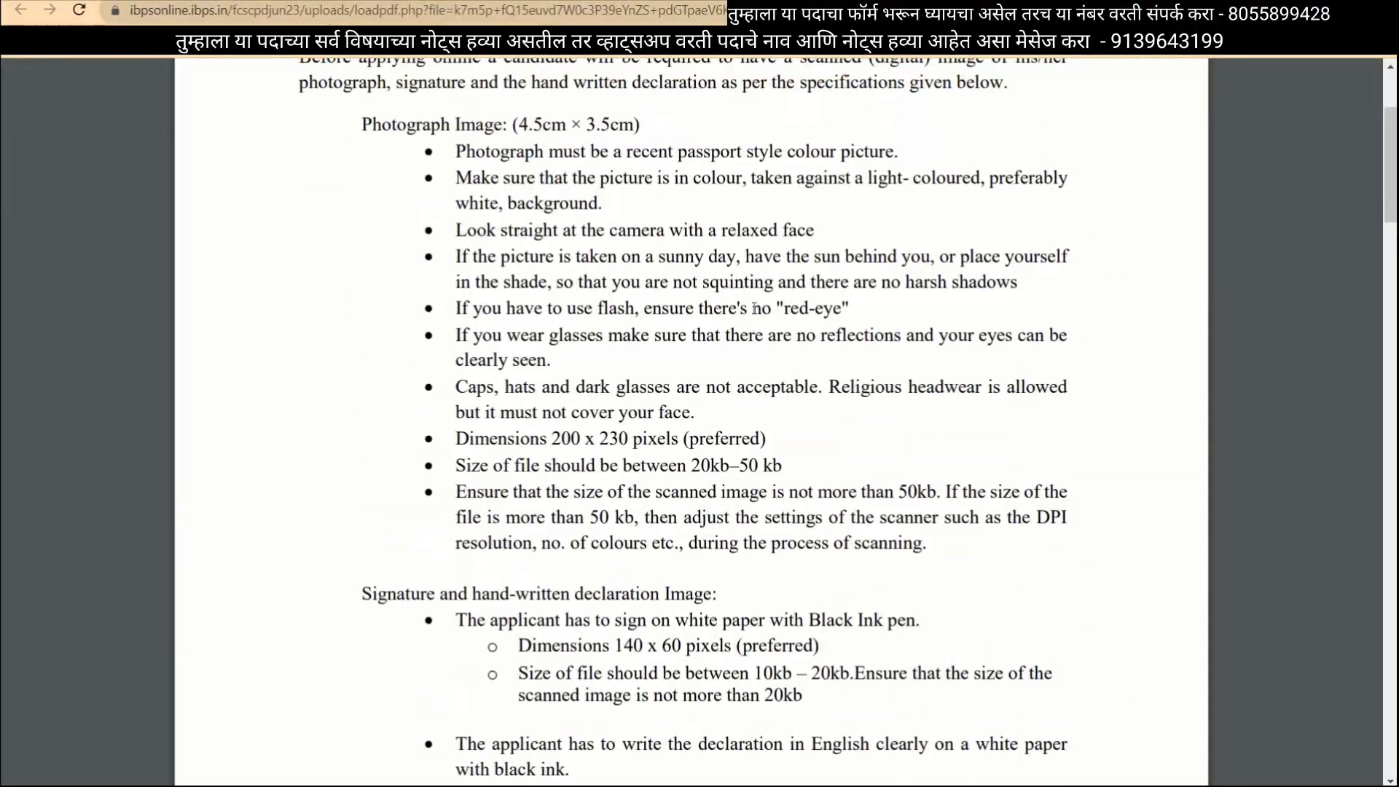
pyautogui.click(926, 1)
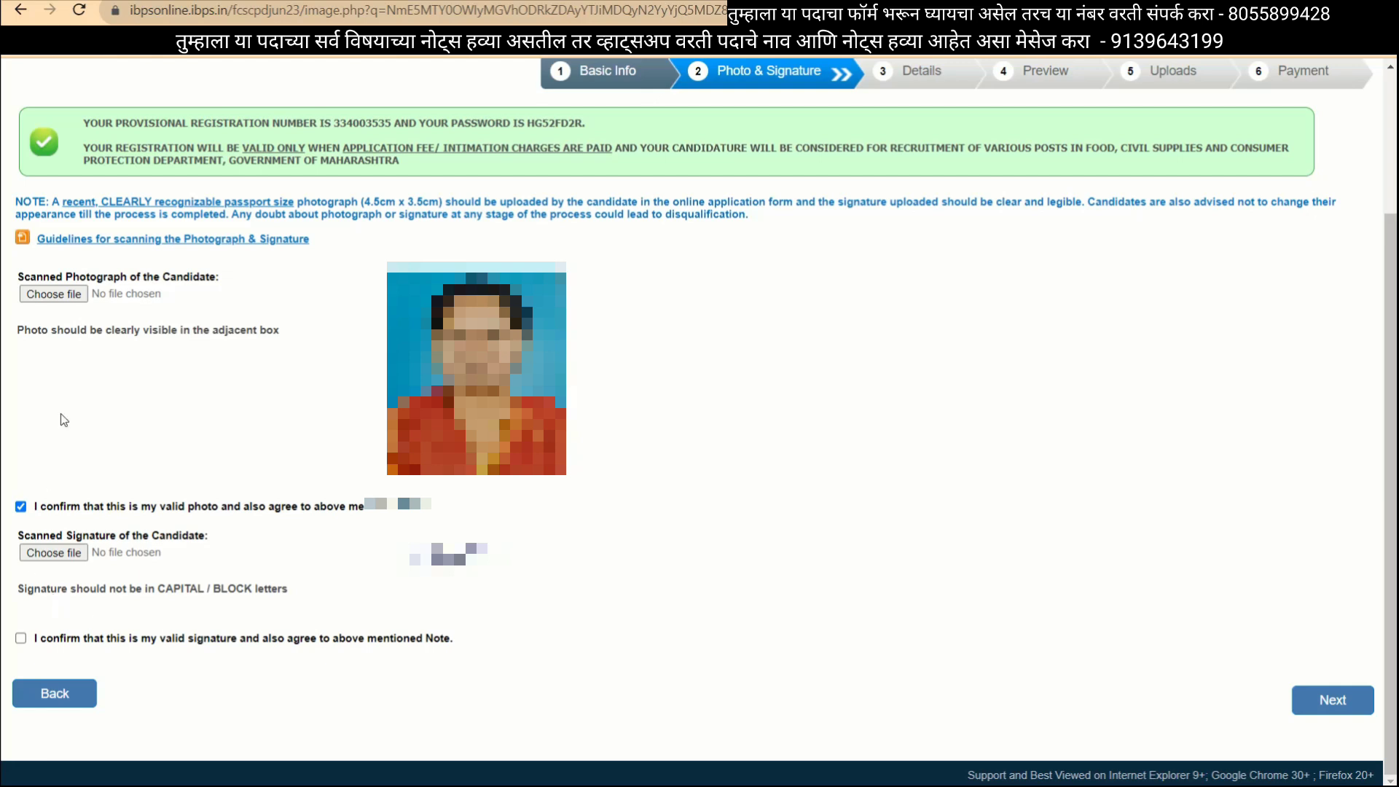
# Confirm the uploaded signature and save photo and signature to reach the Details step.
pyautogui.click(21, 638)
pyautogui.click(1318, 701)
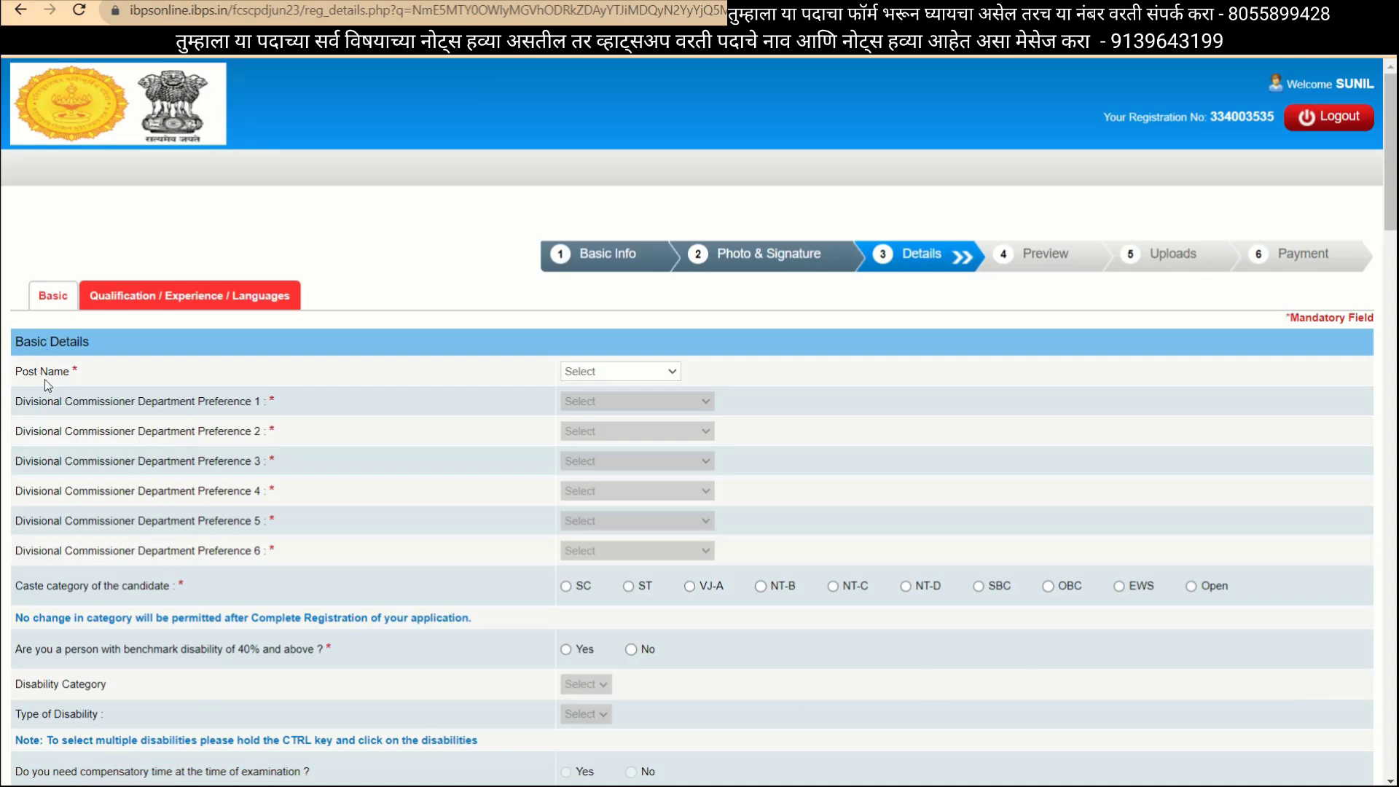
# Choose Supply Inspector from the Post Name dropdown in Basic Details.
pyautogui.click(626, 371)
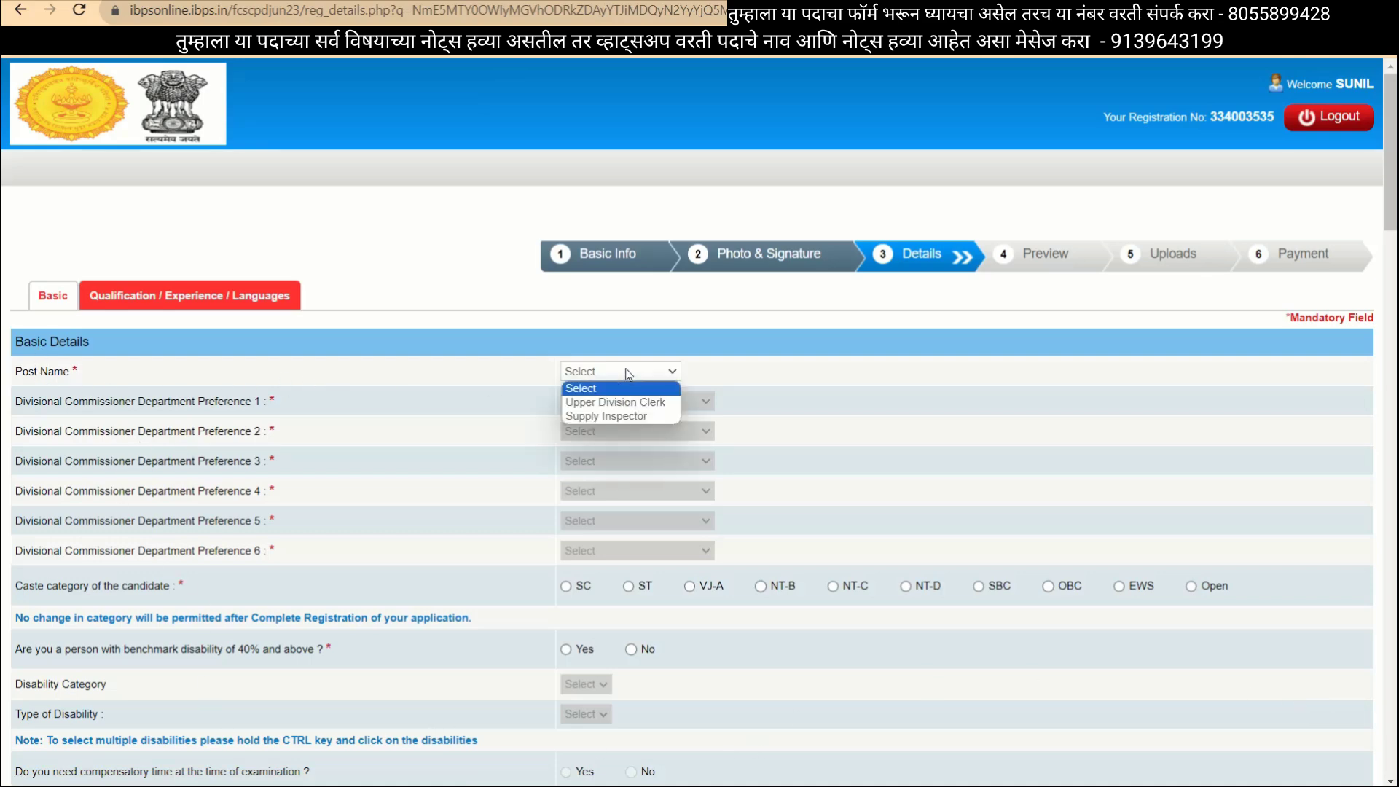
pyautogui.click(611, 416)
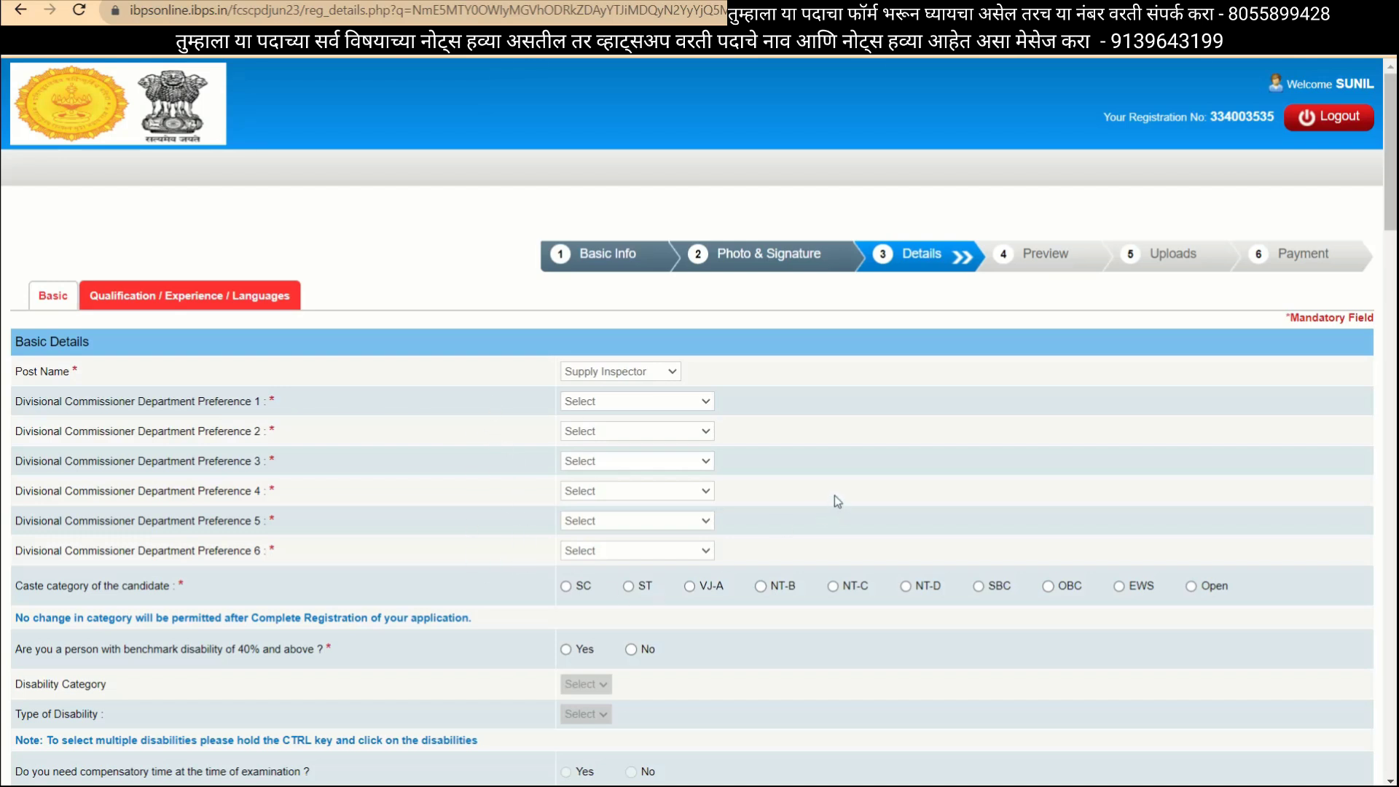
# In the Maharashtra Nokari article, check the last date and open the notification PDF.
pyautogui.hotkey('ctrl', 'Tab')
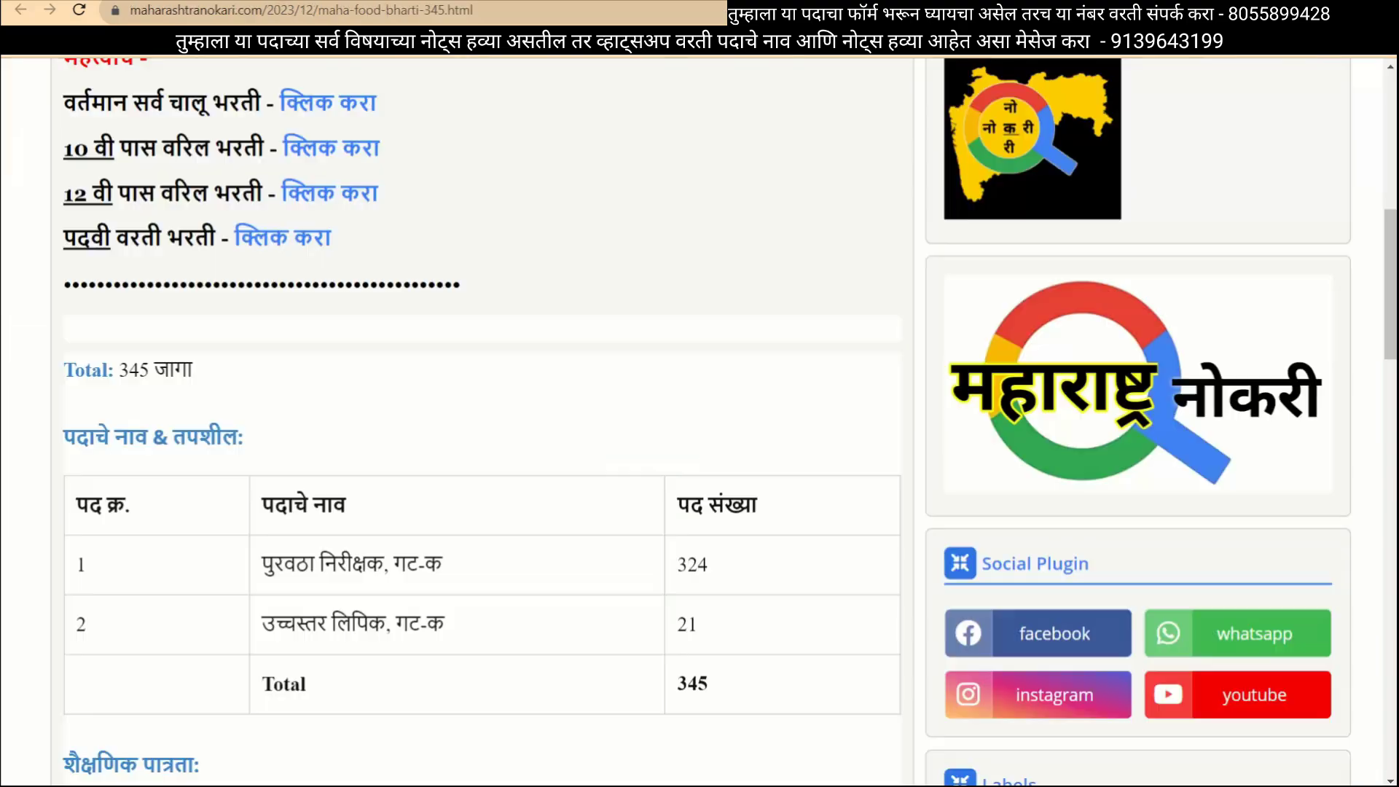
pyautogui.scroll(-5, 646, 323)
pyautogui.scroll(-4, 645, 323)
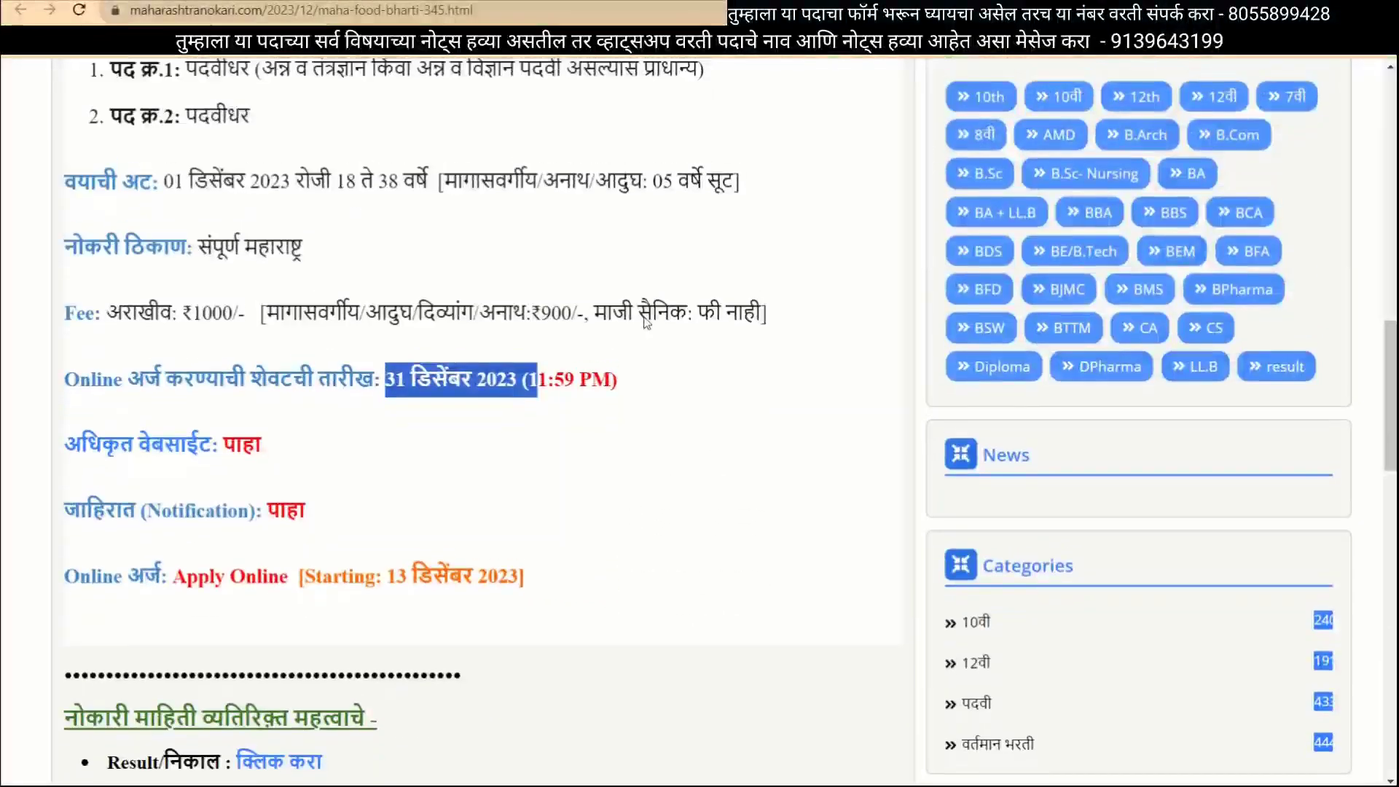
pyautogui.scroll(20, 646, 323)
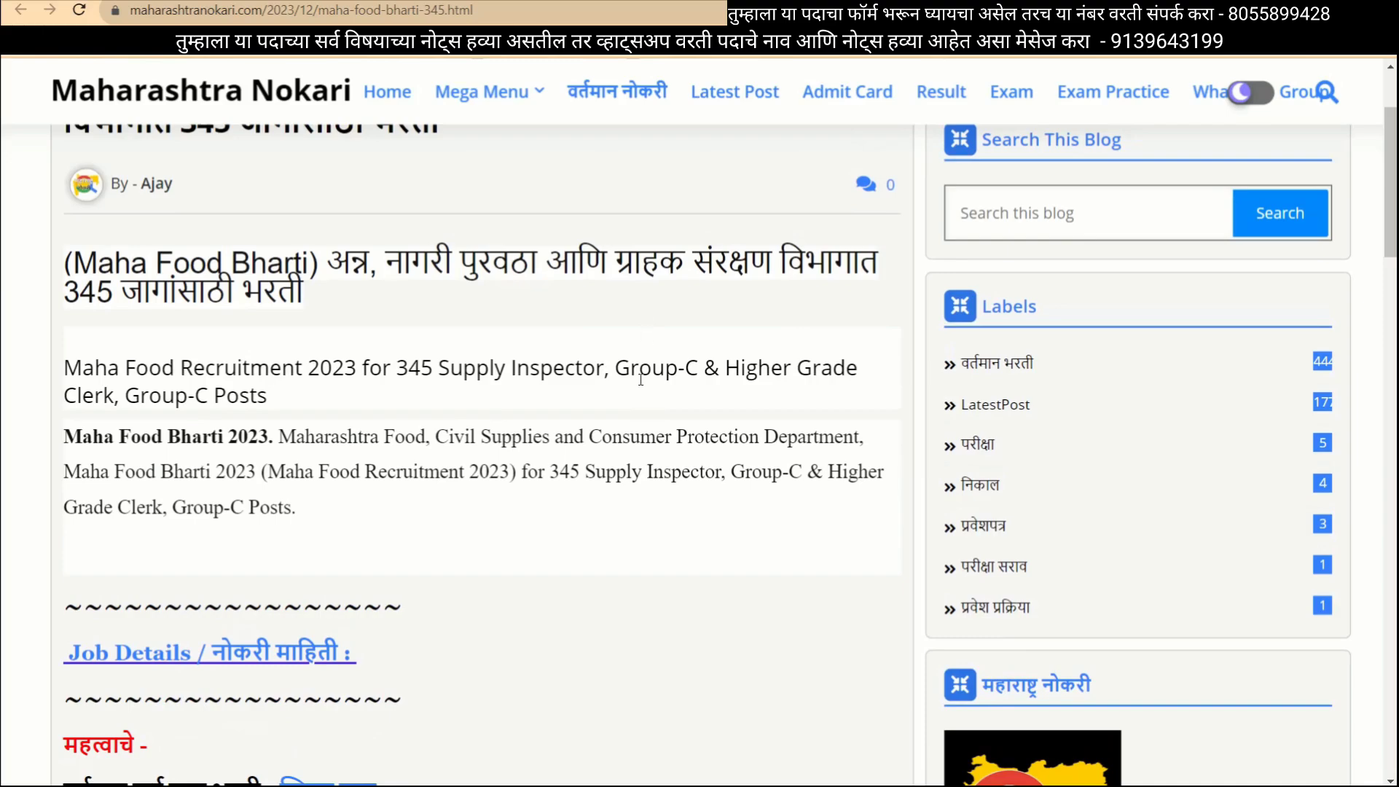
pyautogui.scroll(-15, 644, 335)
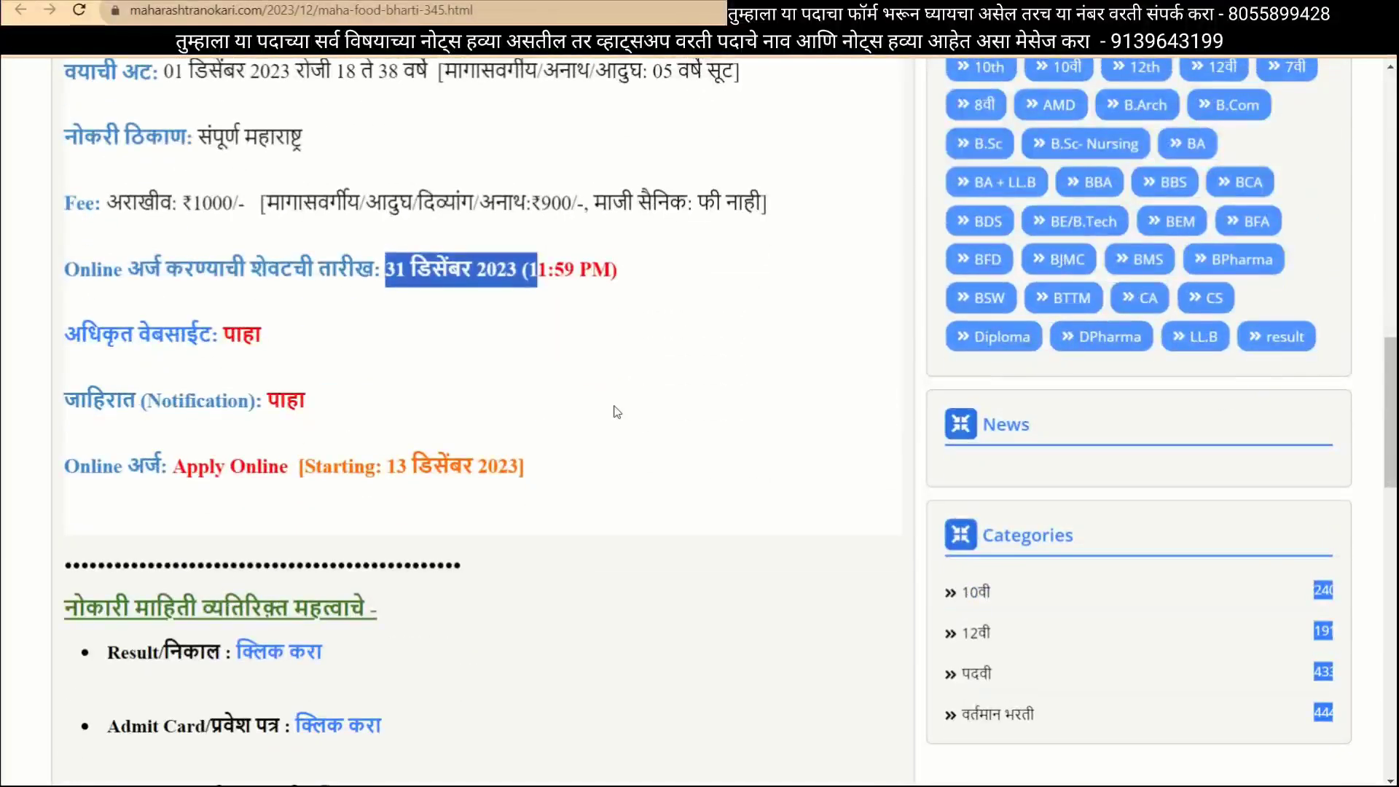
pyautogui.click(271, 406)
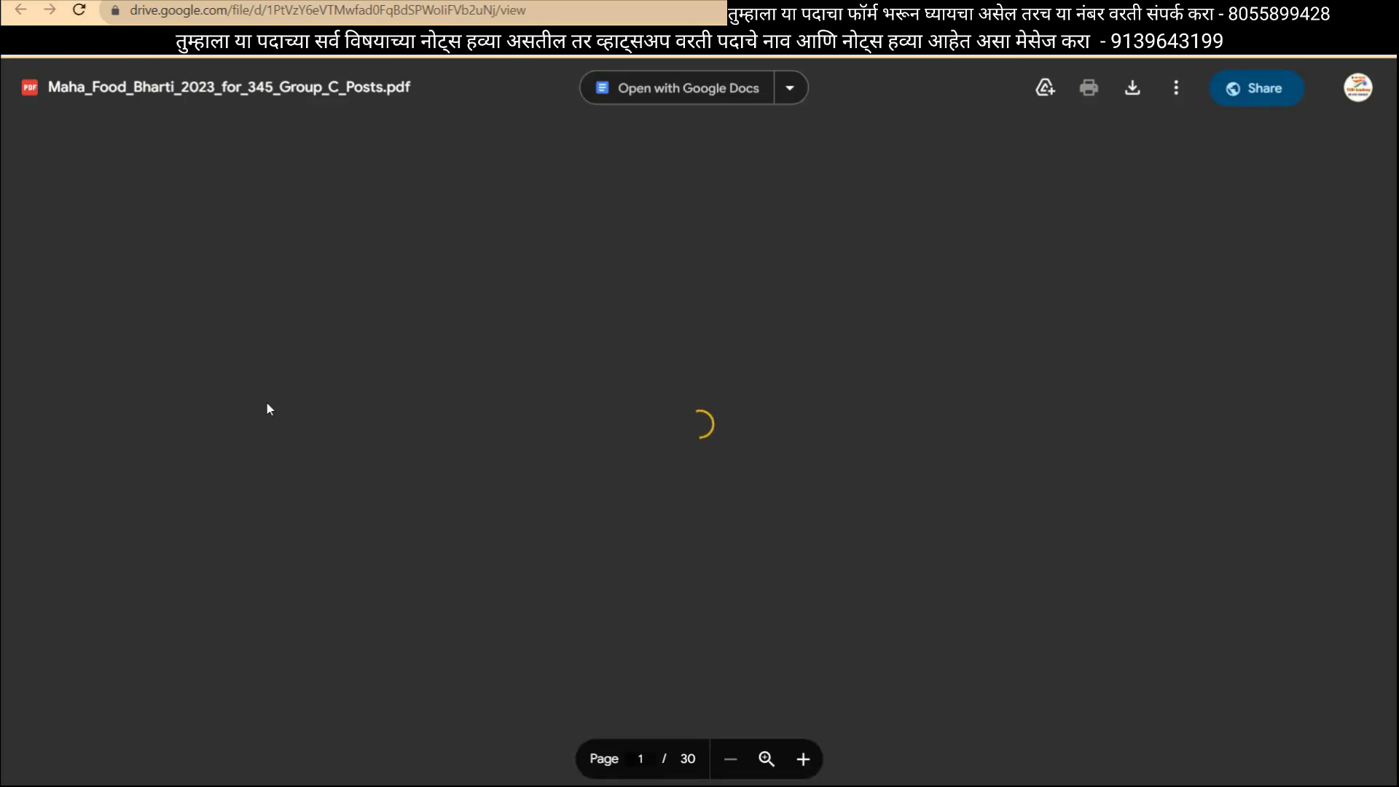
# Highlight the six division rows in the posts table, then reach the Nashik division table.
pyautogui.scroll(-5, 272, 583)
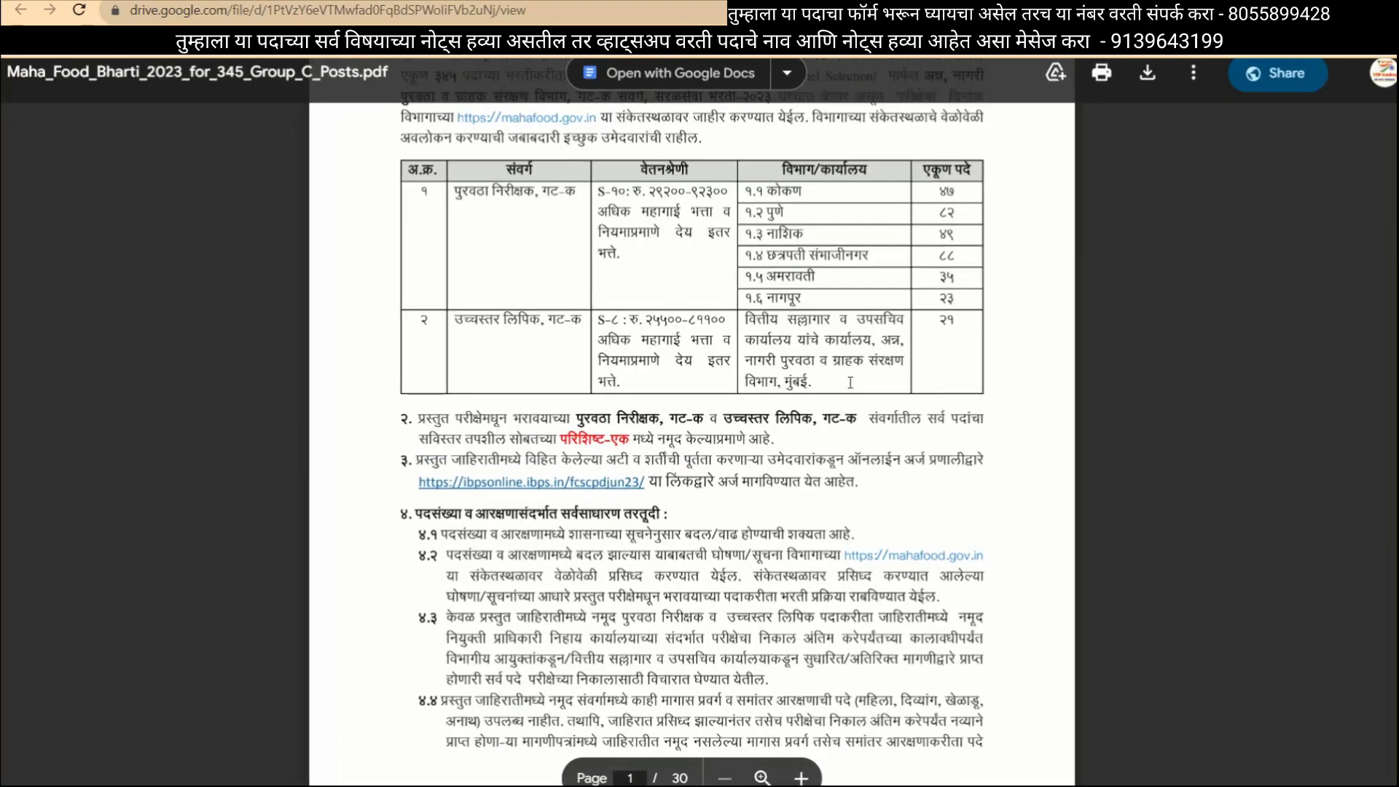
pyautogui.scroll(2, 864, 416)
pyautogui.scroll(4, 779, 337)
pyautogui.moveTo(803, 332); pyautogui.dragTo(741, 337)
pyautogui.moveTo(802, 475); pyautogui.dragTo(724, 322)
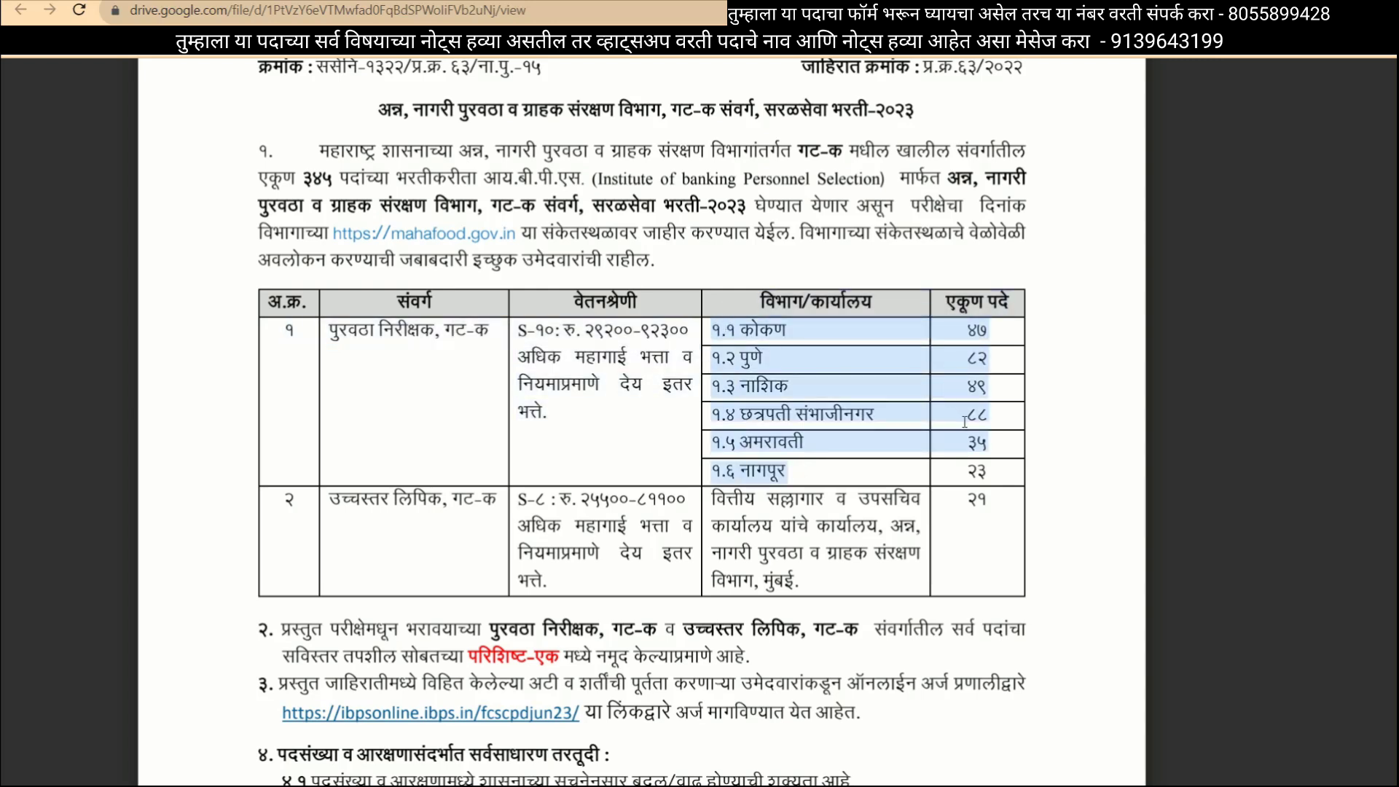
pyautogui.moveTo(966, 422); pyautogui.dragTo(946, 458)
pyautogui.scroll(-15, 946, 457)
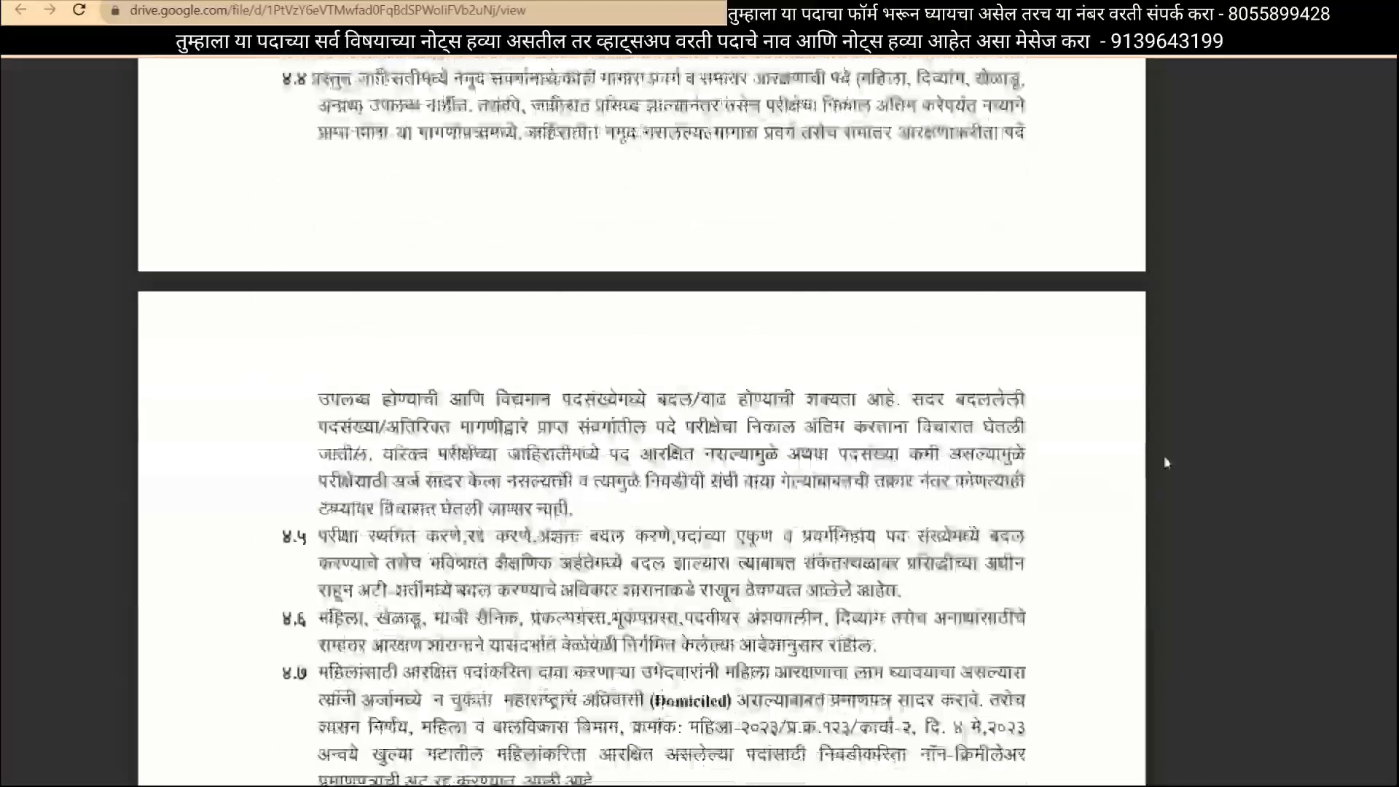
pyautogui.scroll(-10, 914, 565)
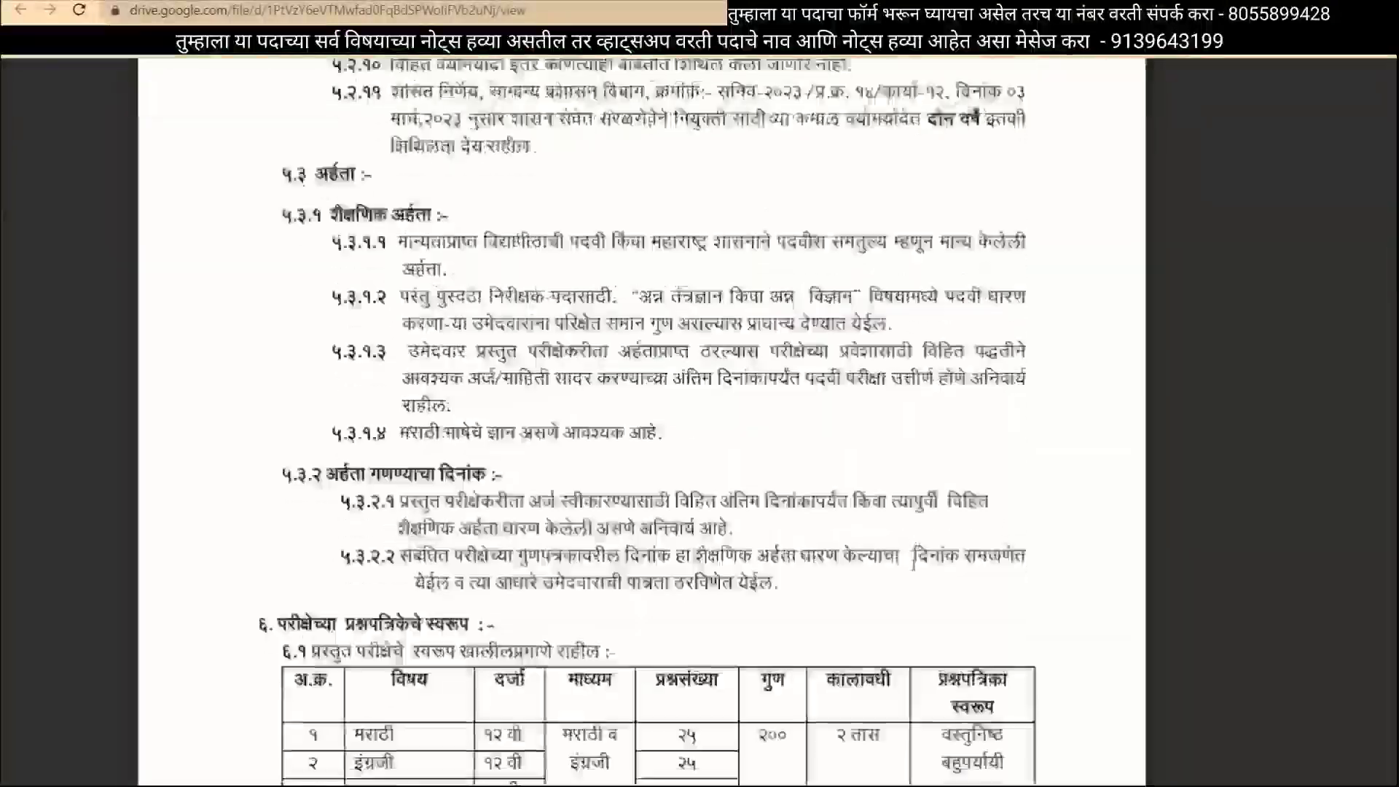
pyautogui.scroll(-5, 914, 565)
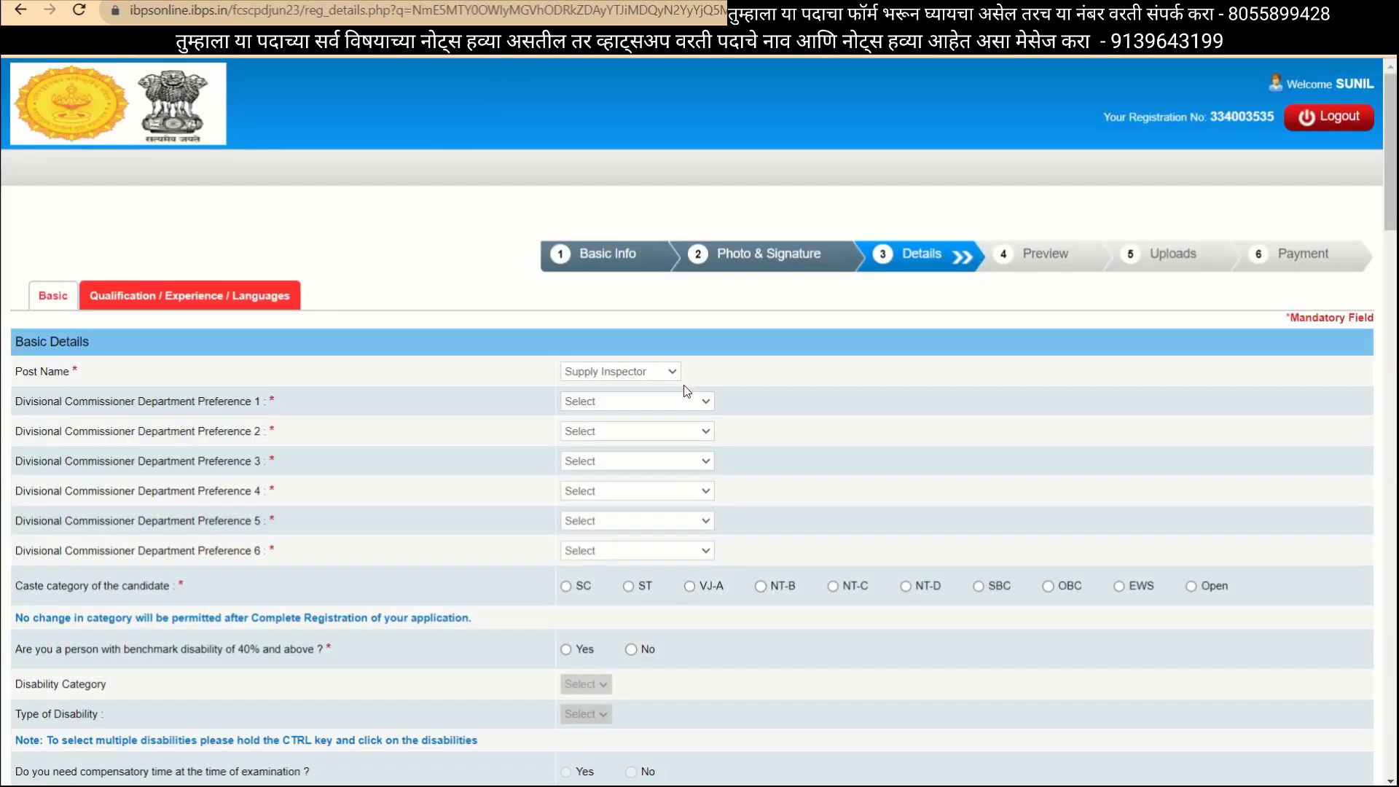
# Set preferences 1–6 to Nashik, Konkan, Chhatrapati Sambhajinagar, Pune, Nagpur, Amaravati.
pyautogui.click(649, 401)
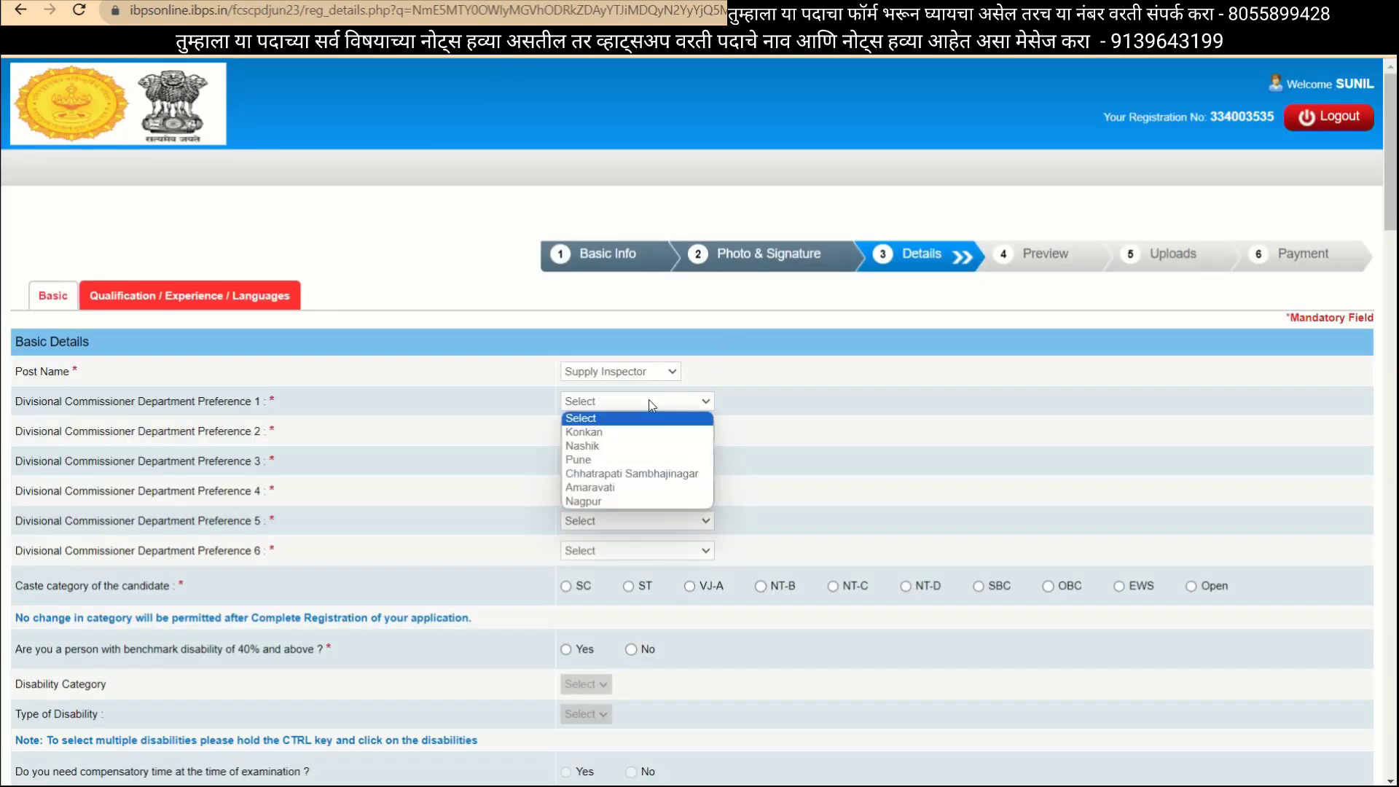
pyautogui.click(594, 445)
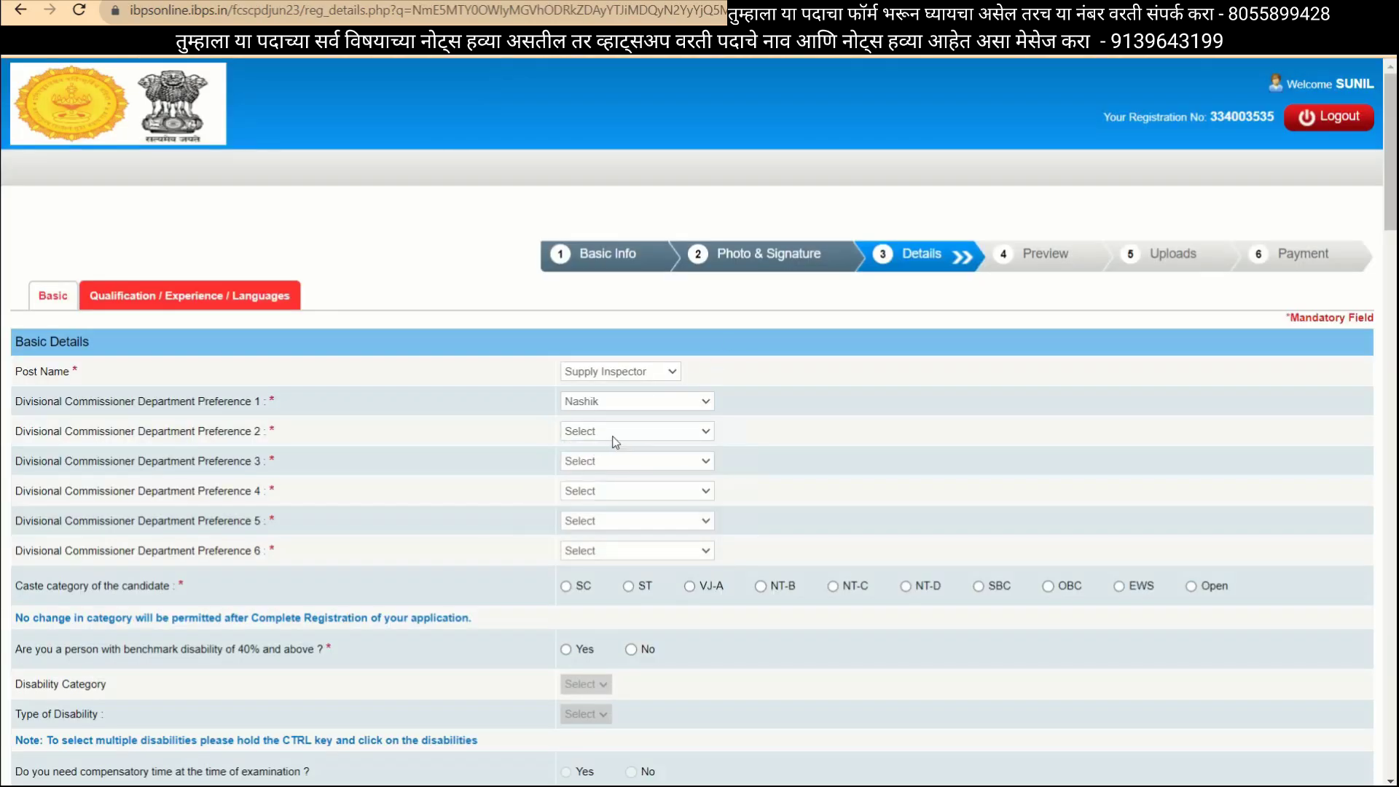
pyautogui.click(612, 435)
pyautogui.click(605, 464)
pyautogui.click(618, 465)
pyautogui.click(604, 538)
pyautogui.click(602, 495)
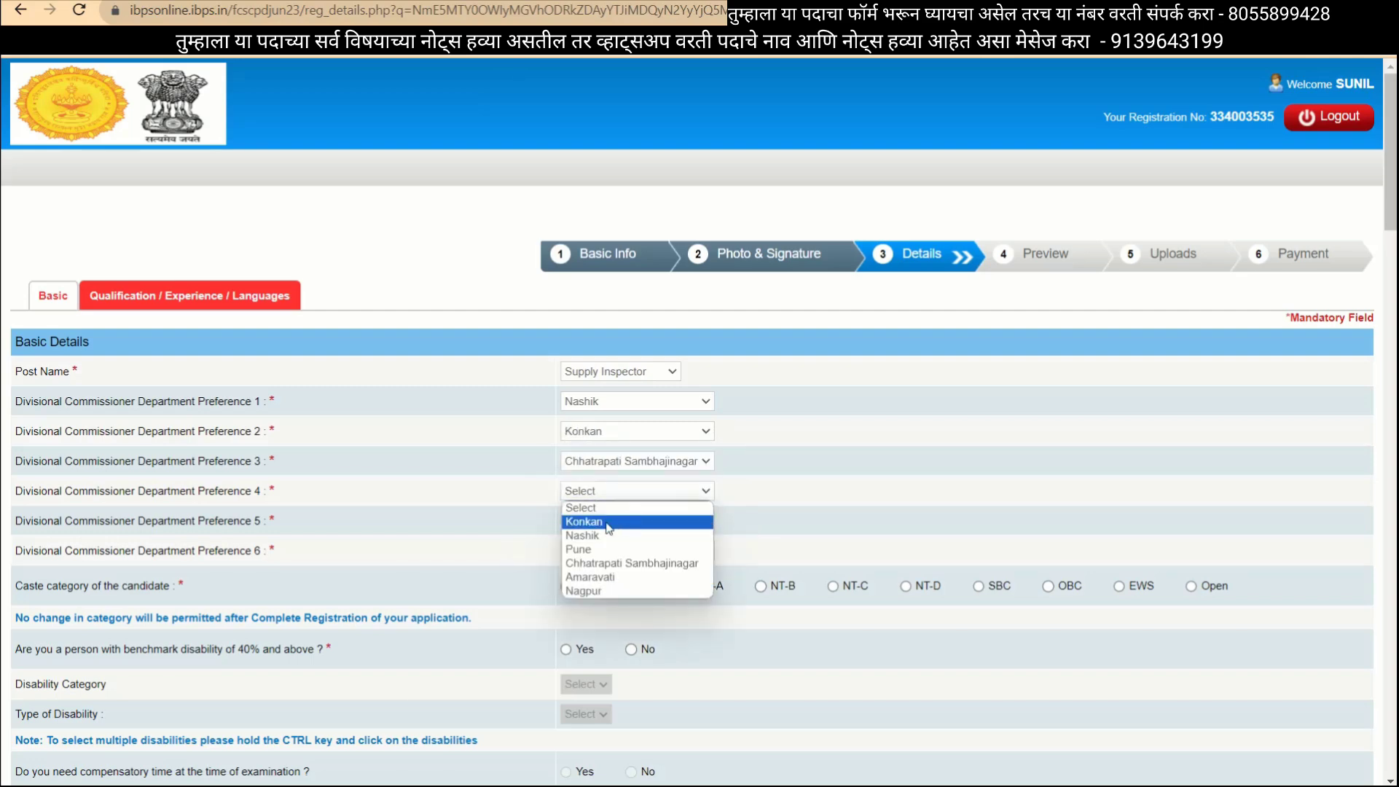
pyautogui.click(581, 550)
pyautogui.click(605, 522)
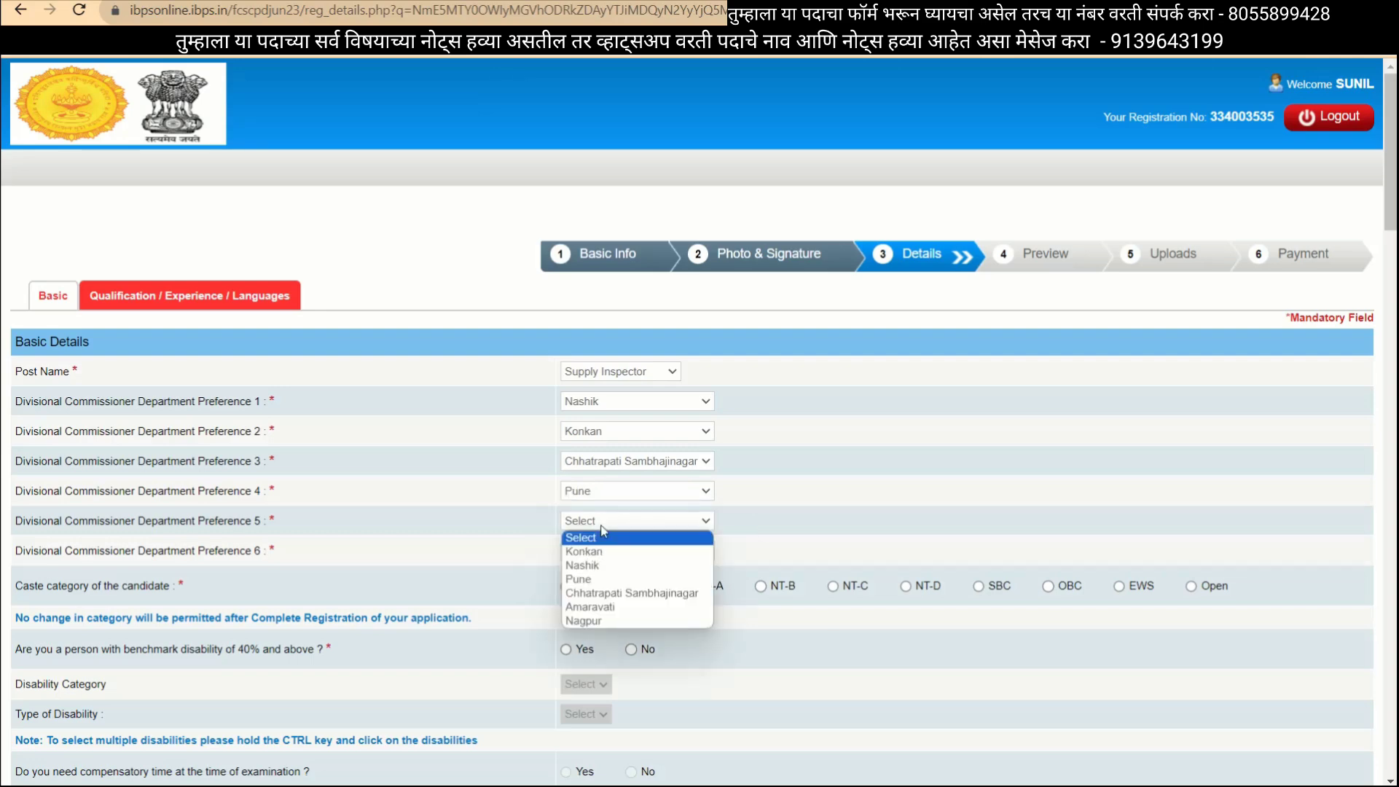
pyautogui.click(604, 621)
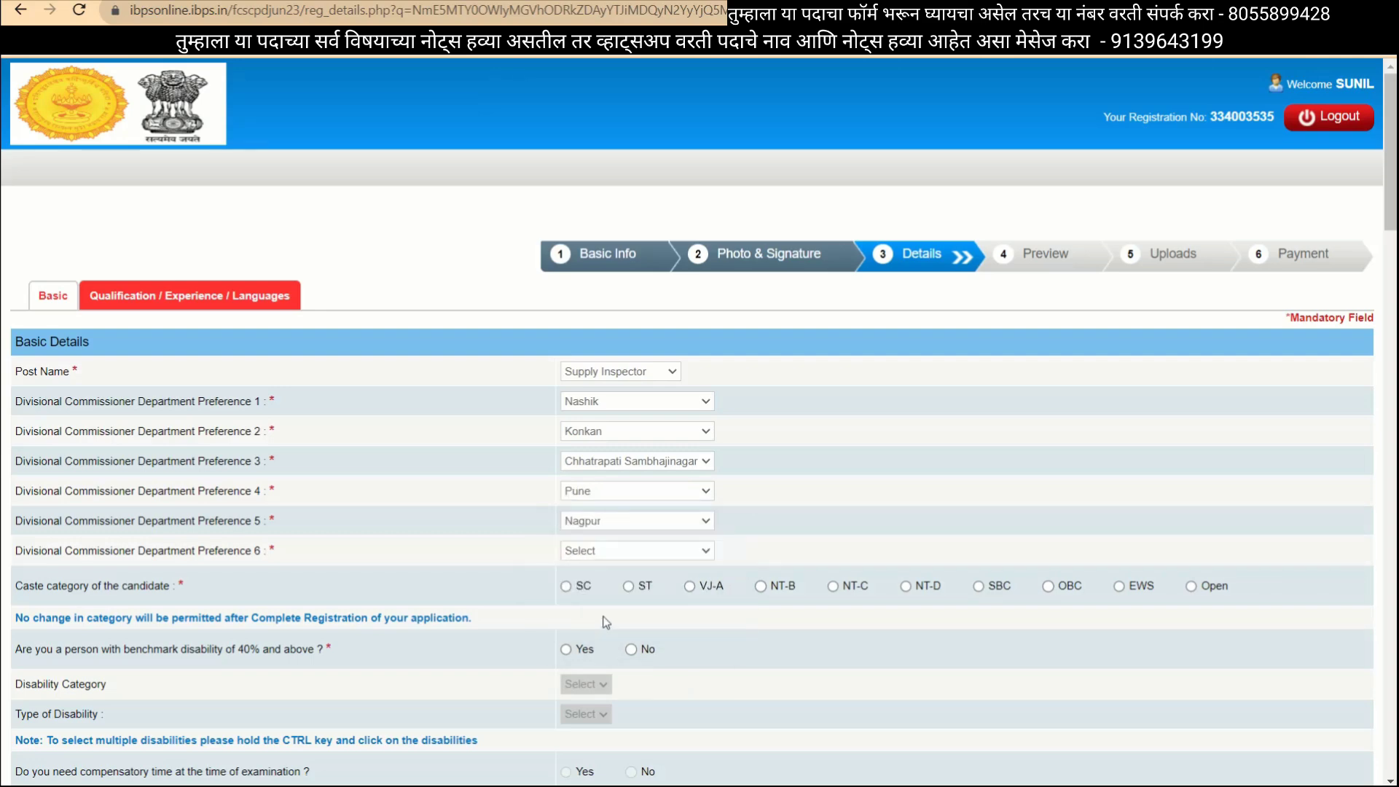
pyautogui.click(605, 551)
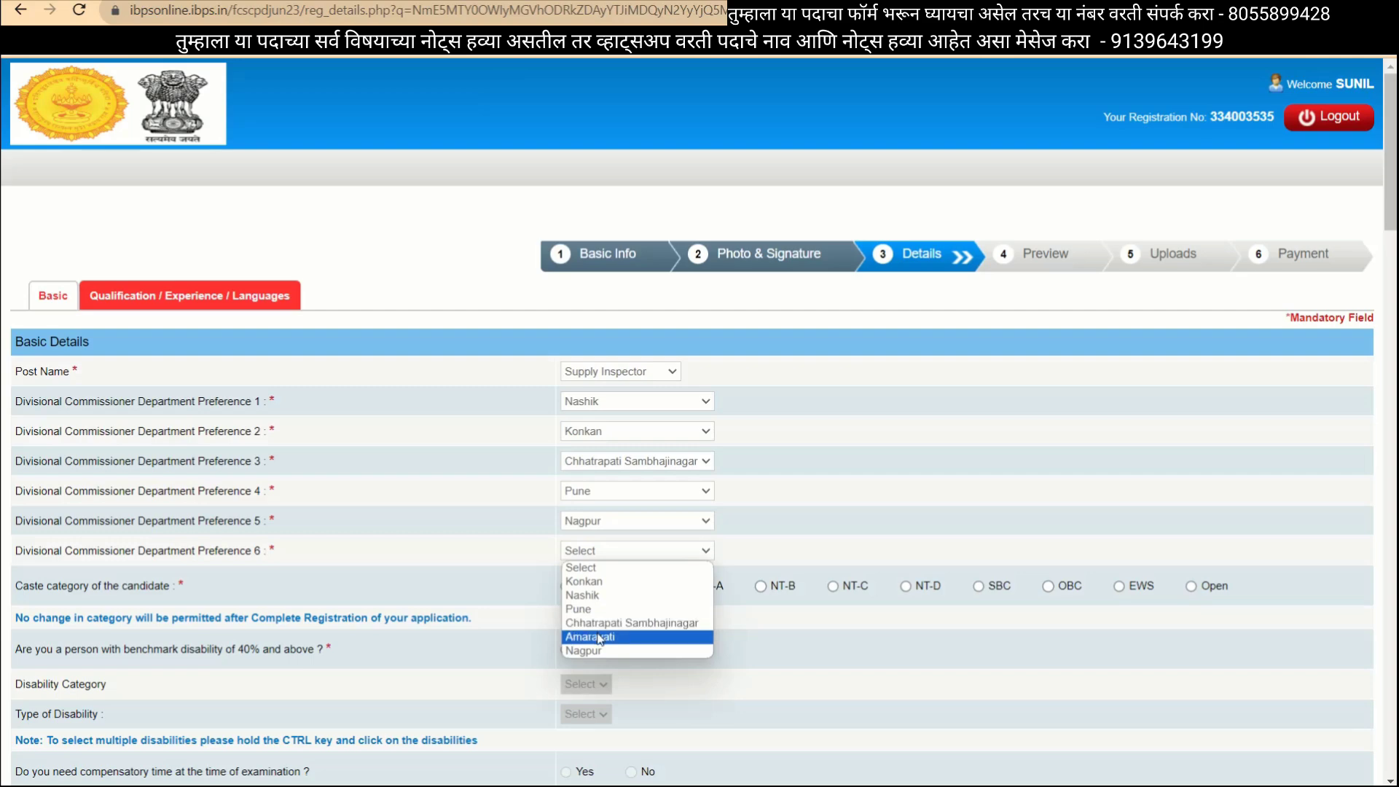
pyautogui.click(600, 636)
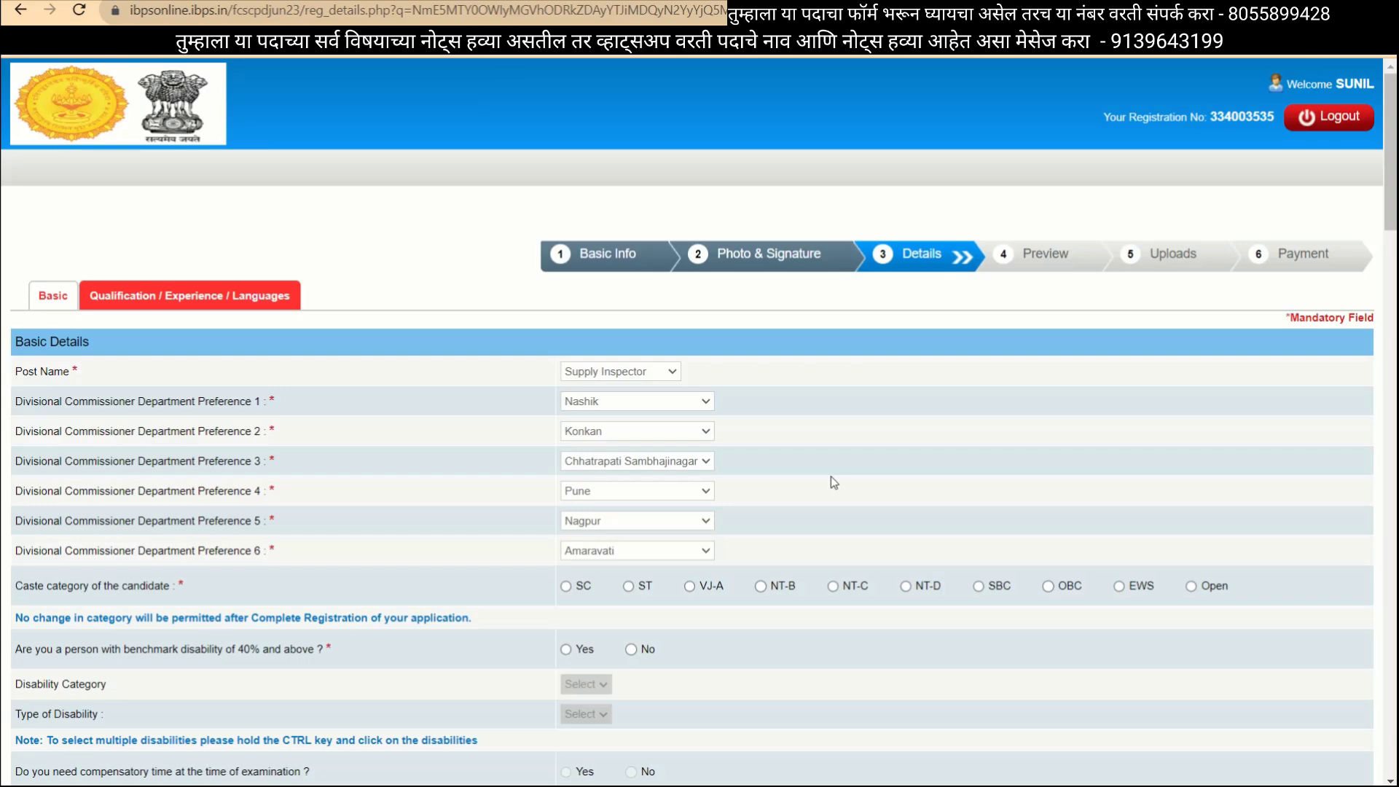
# Set the caste category to SC.
pyautogui.click(629, 586)
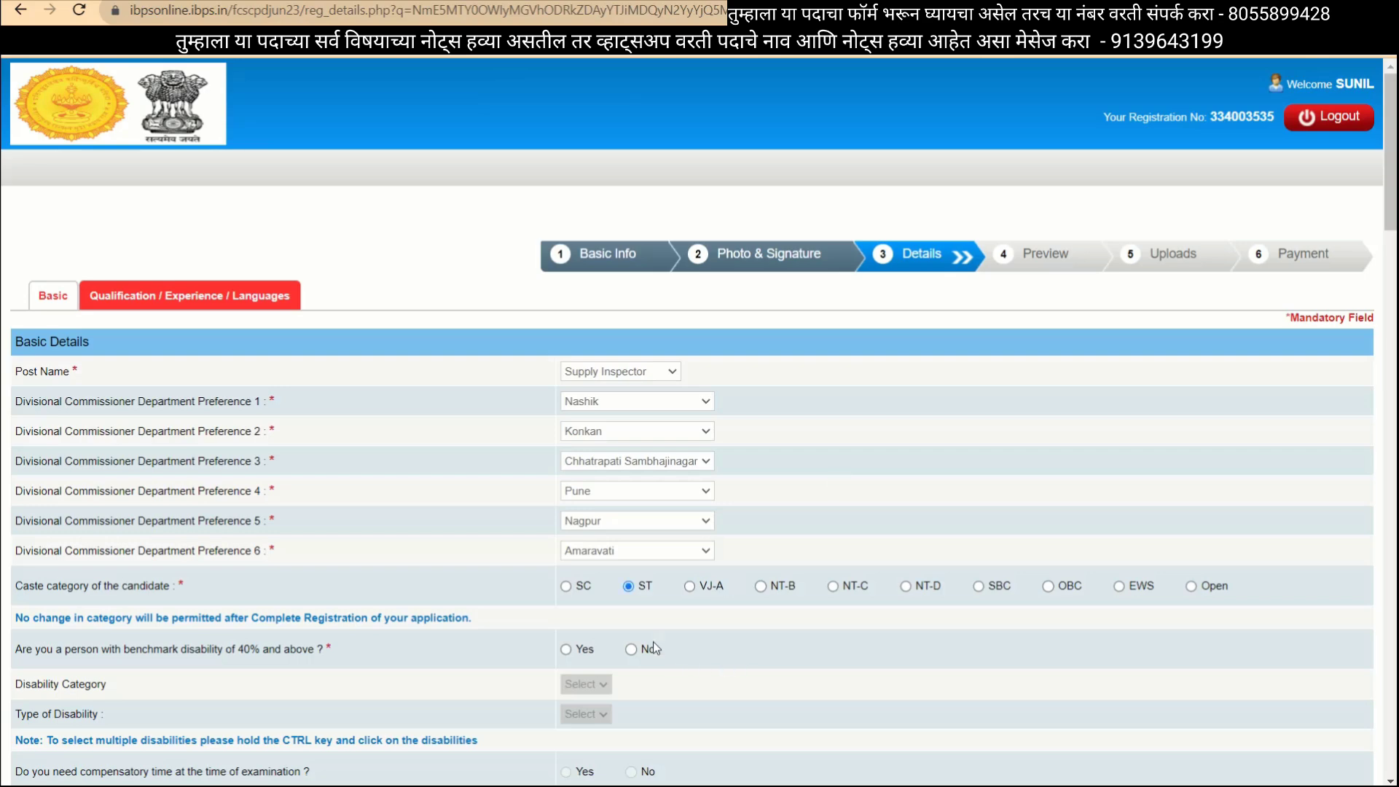
pyautogui.click(567, 587)
pyautogui.moveTo(759, 173); pyautogui.dragTo(791, 276)
pyautogui.moveTo(860, 159)
pyautogui.mouseDown()
pyautogui.moveTo(839, 241)
pyautogui.moveTo(820, 220)
pyautogui.mouseUp()
pyautogui.moveTo(898, 187)
pyautogui.mouseDown()
pyautogui.moveTo(902, 198)
pyautogui.moveTo(904, 162)
pyautogui.moveTo(884, 188)
pyautogui.mouseUp()
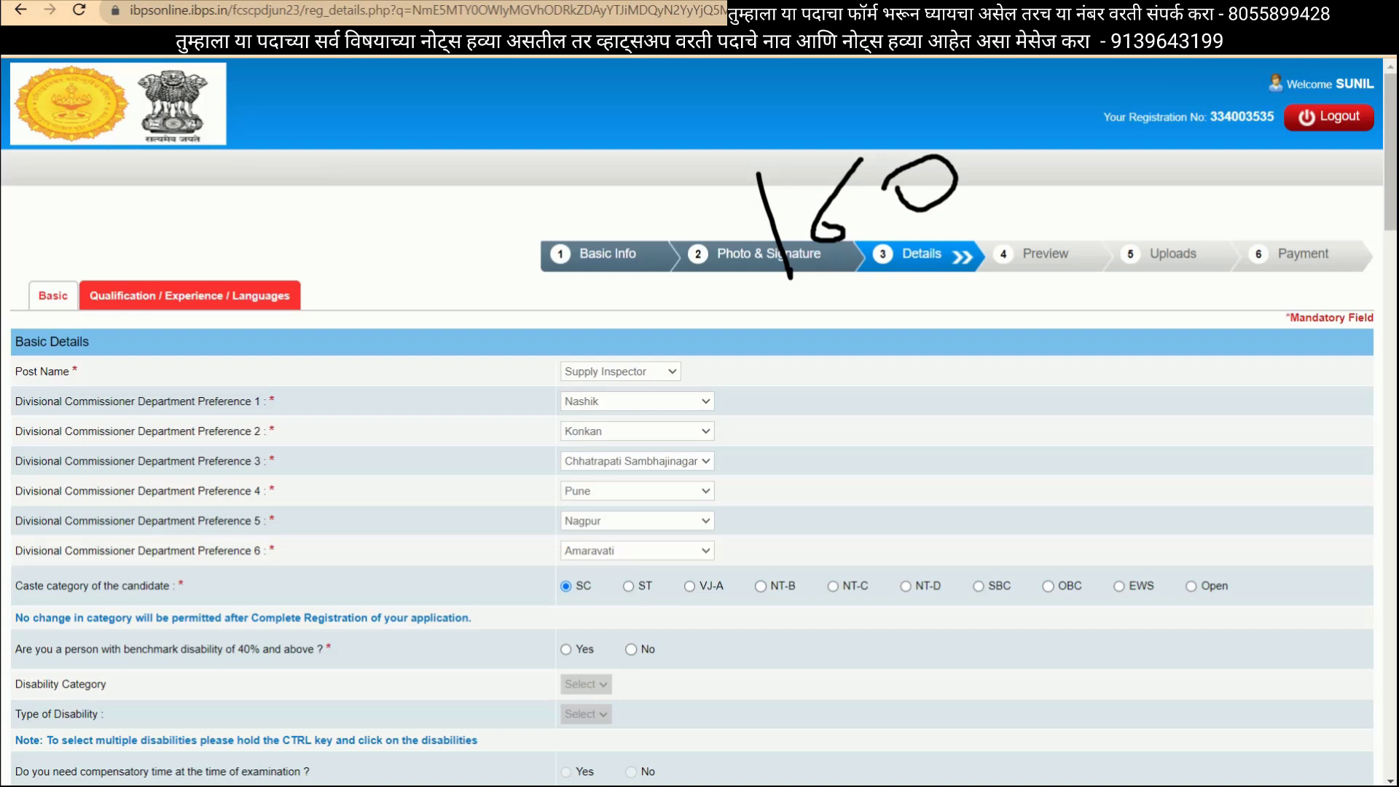
pyautogui.moveTo(742, 95)
pyautogui.mouseDown()
pyautogui.moveTo(1365, 205)
pyautogui.moveTo(907, 117)
pyautogui.moveTo(718, 146)
pyautogui.mouseUp()
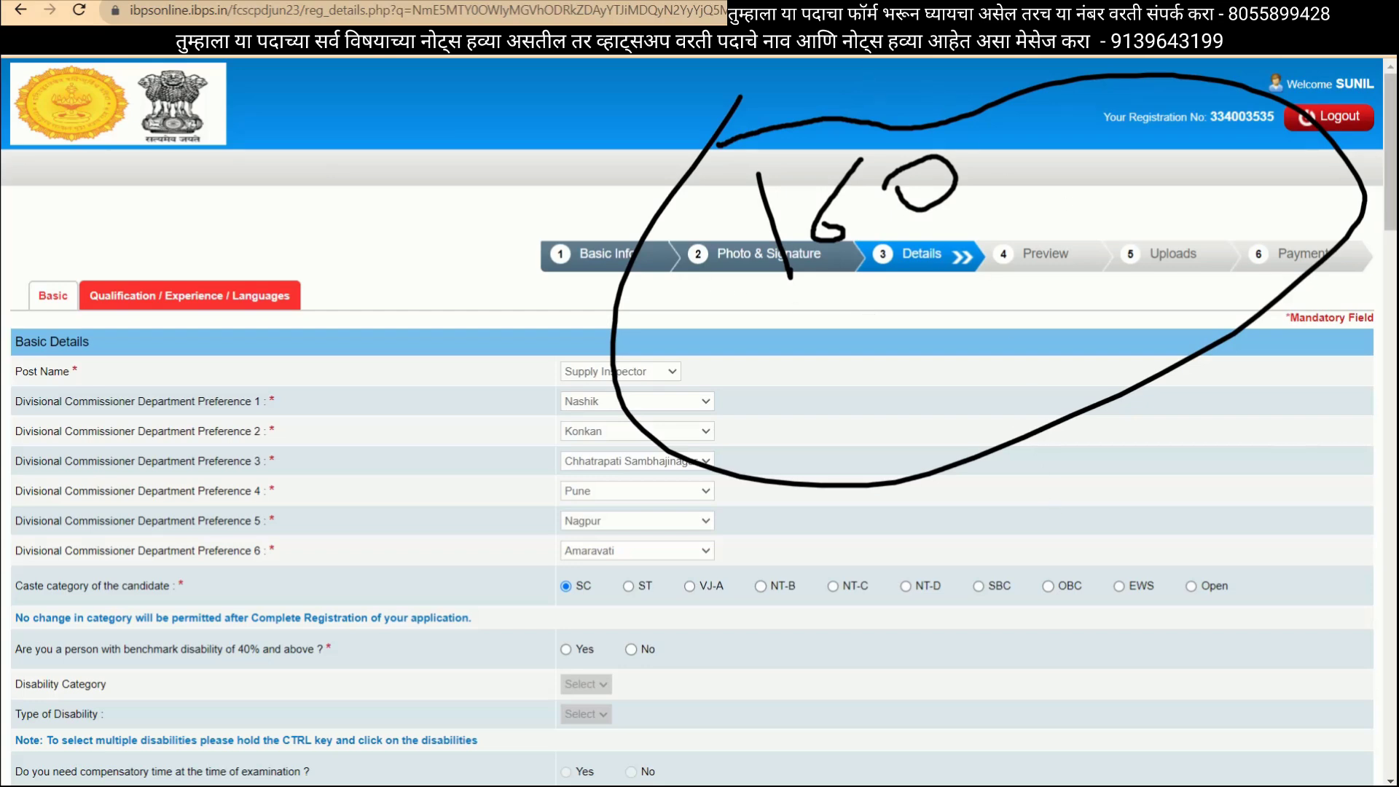
pyautogui.press('Escape')
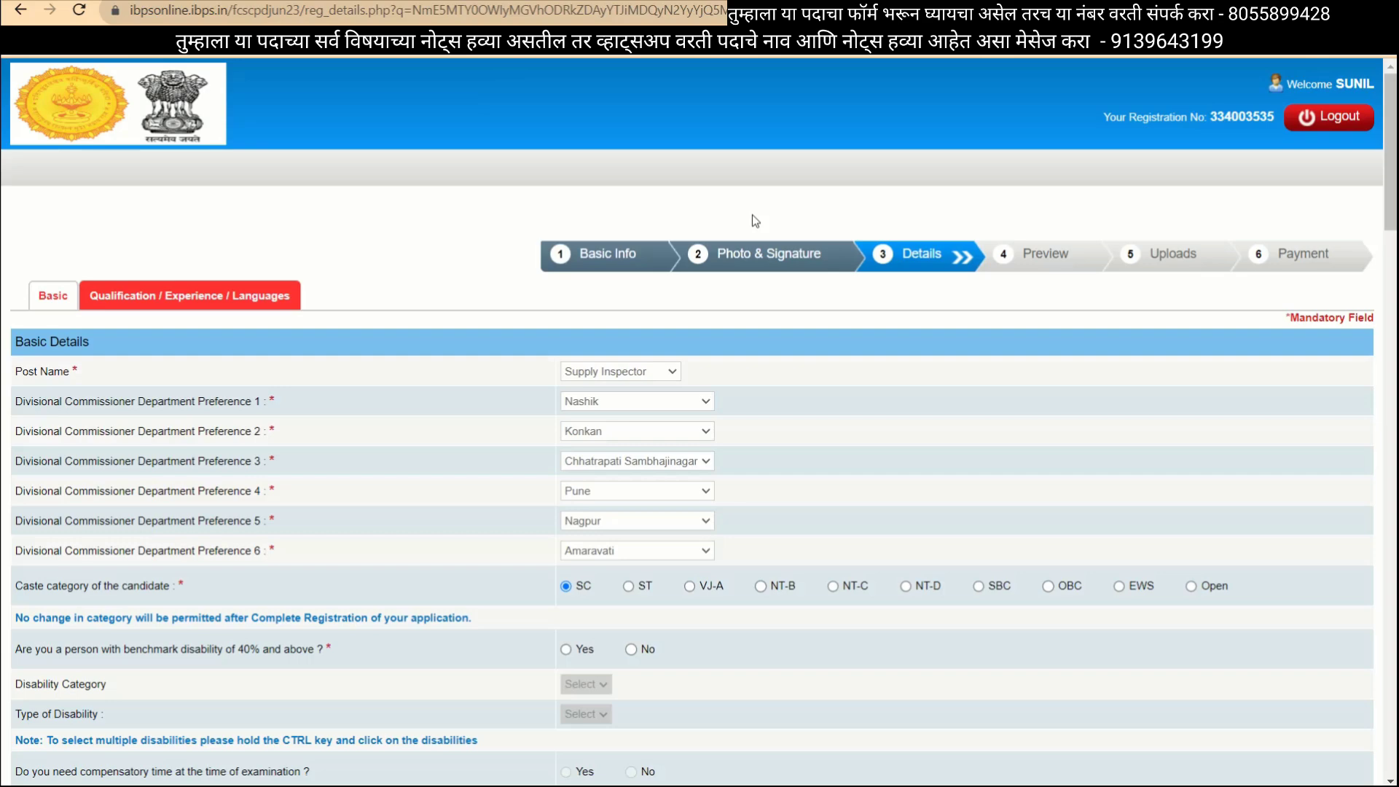
# Answer No to benchmark disability of 40% and above, leaving category and type blank.
pyautogui.scroll(-3, 732, 306)
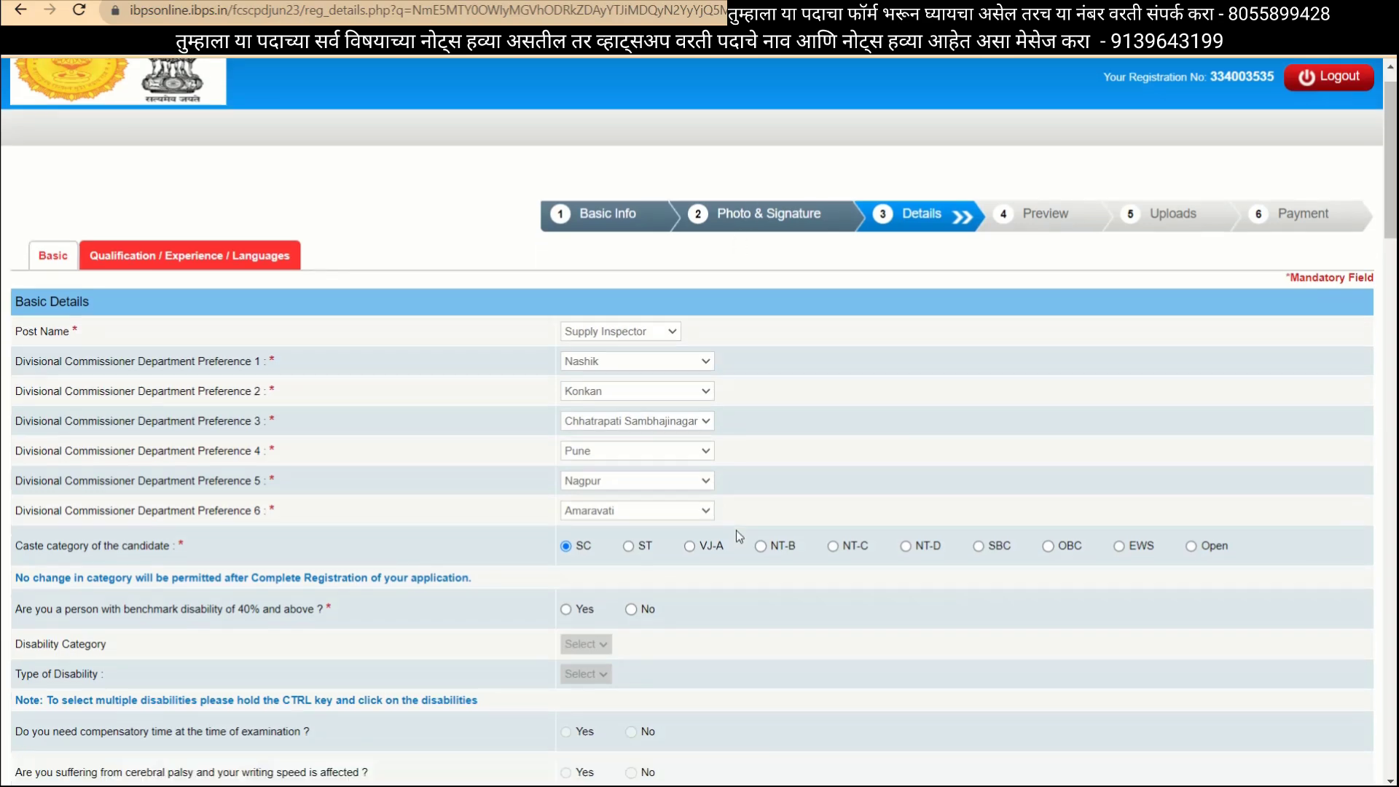
pyautogui.scroll(-2, 780, 381)
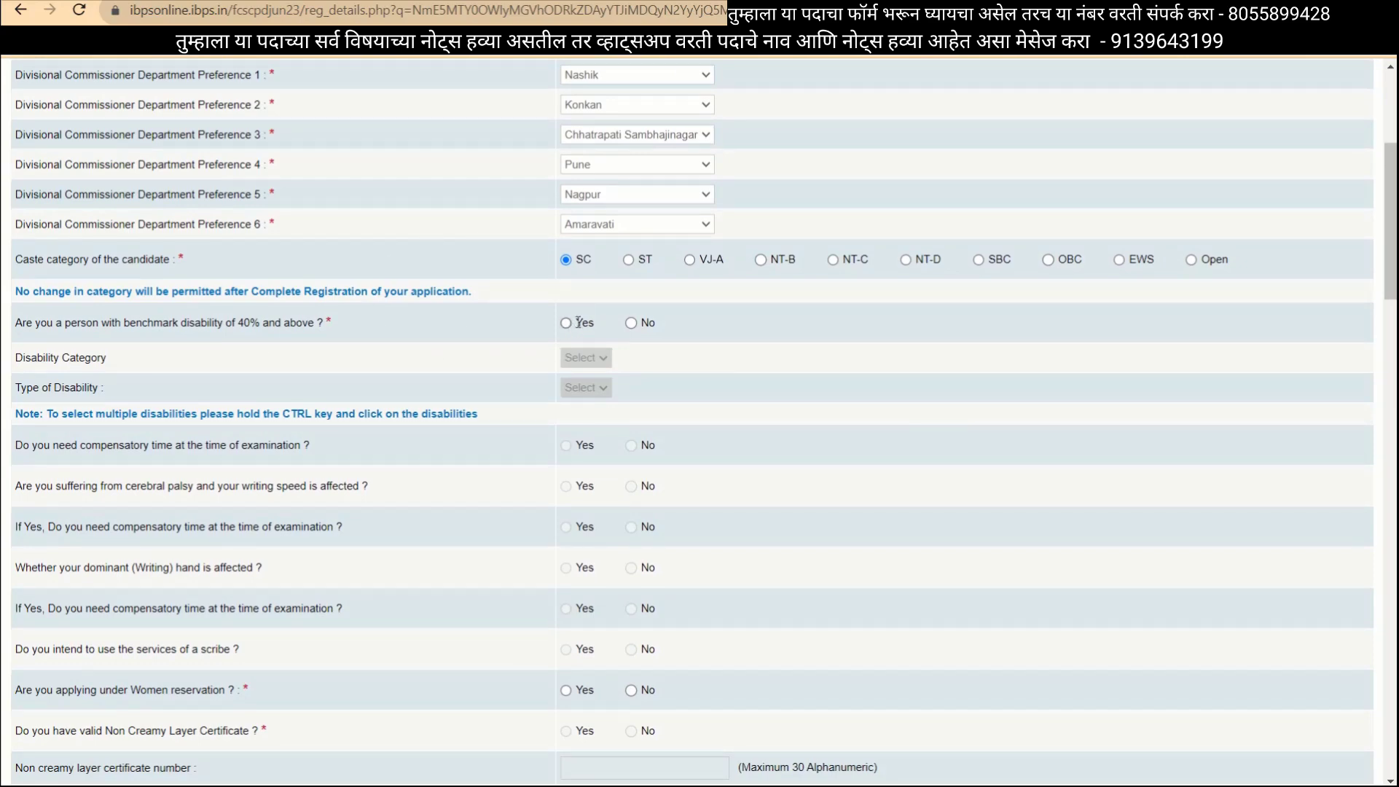
pyautogui.click(566, 323)
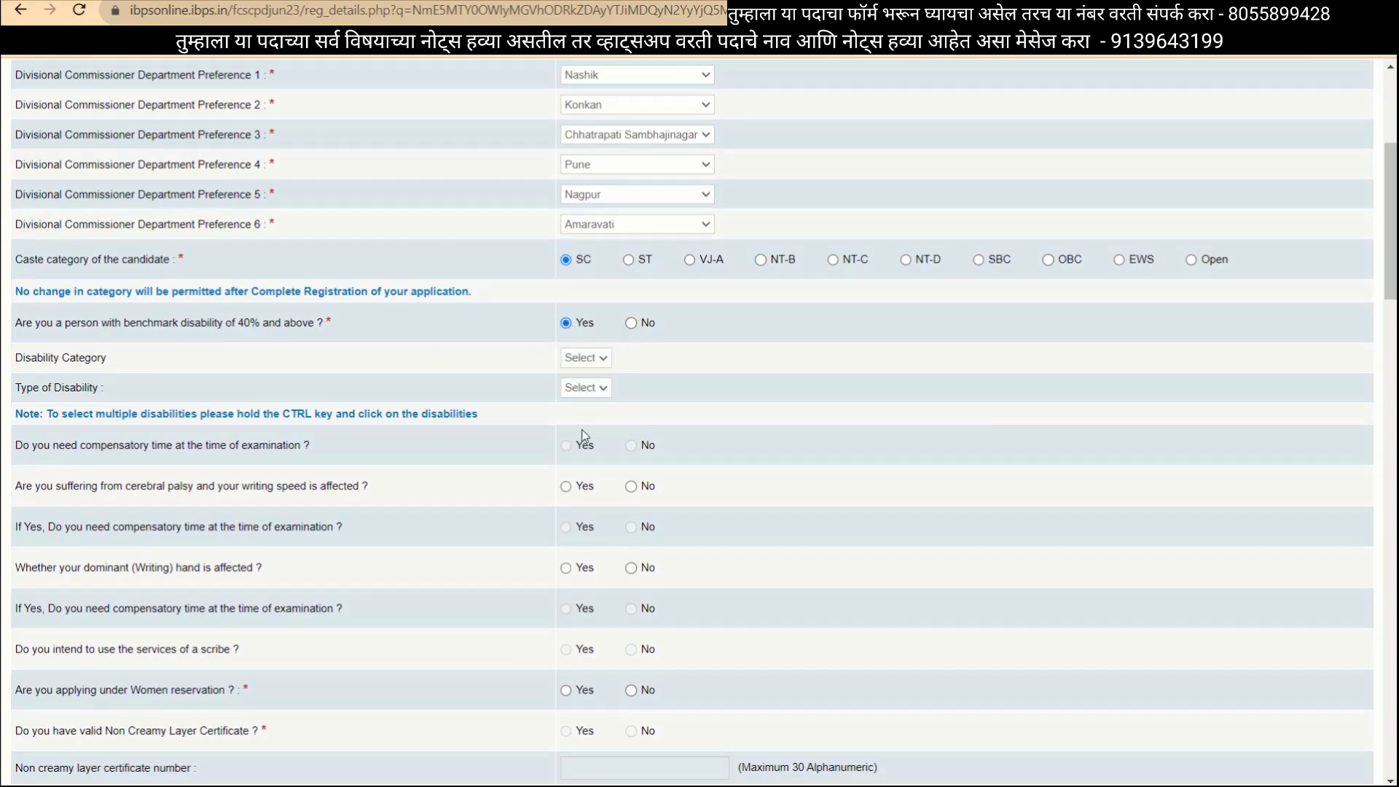
pyautogui.click(585, 358)
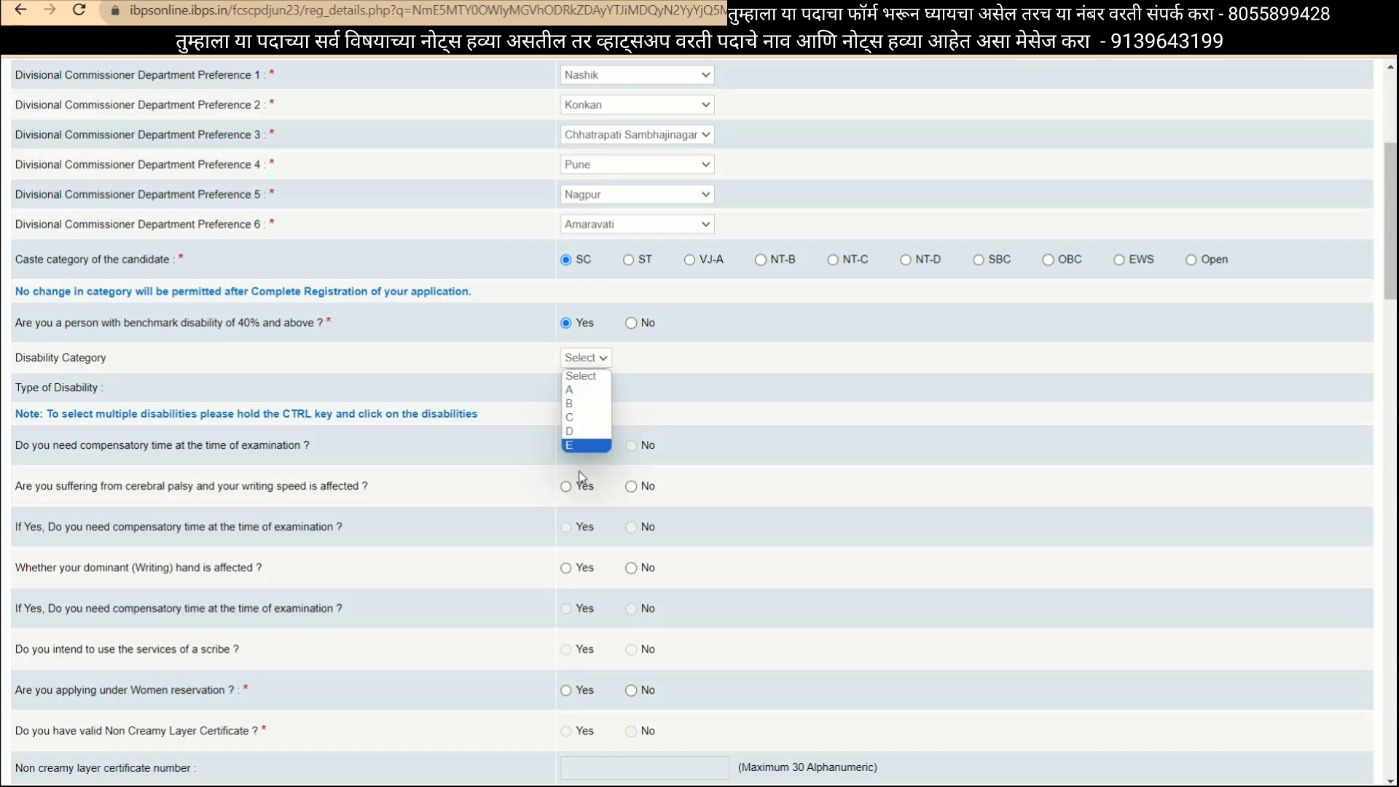
pyautogui.click(576, 404)
pyautogui.click(581, 389)
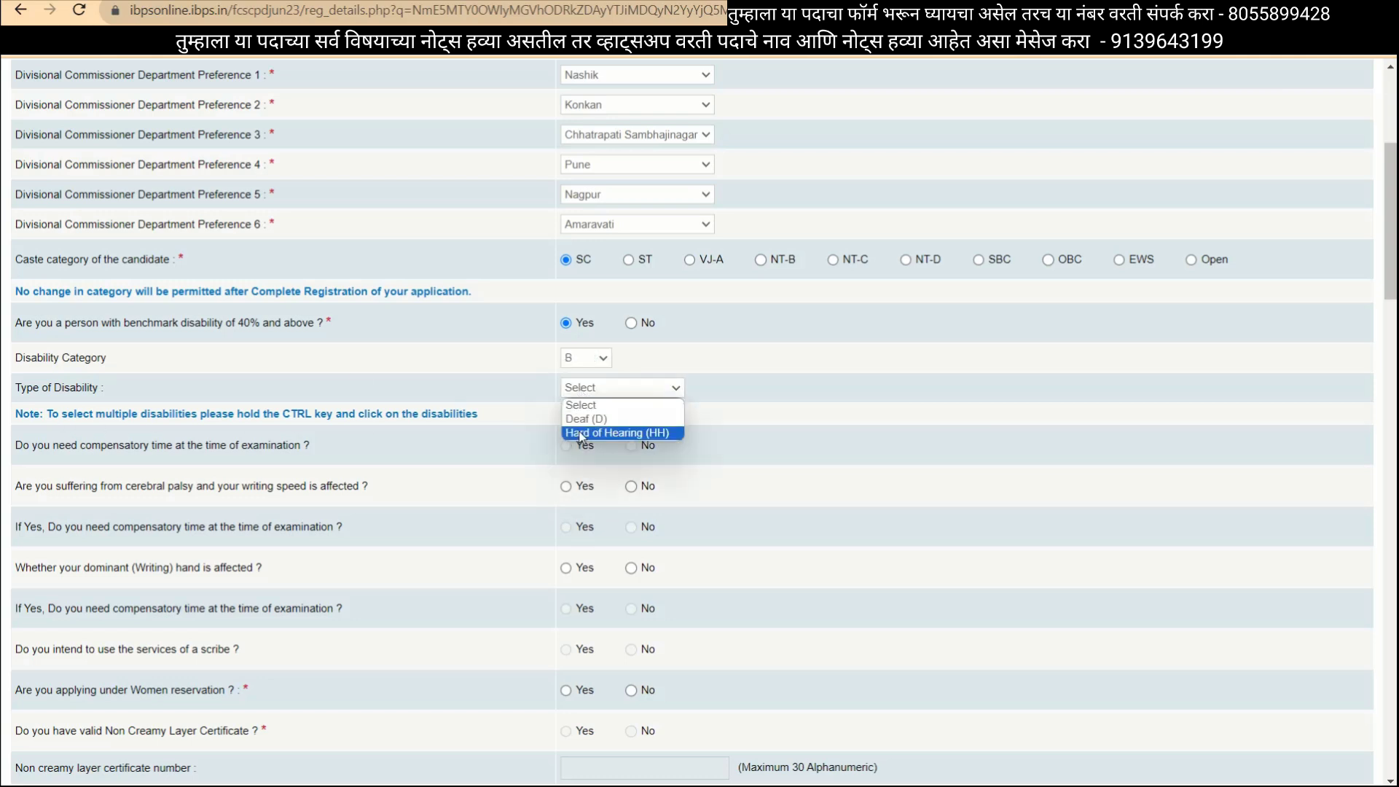
pyautogui.click(631, 323)
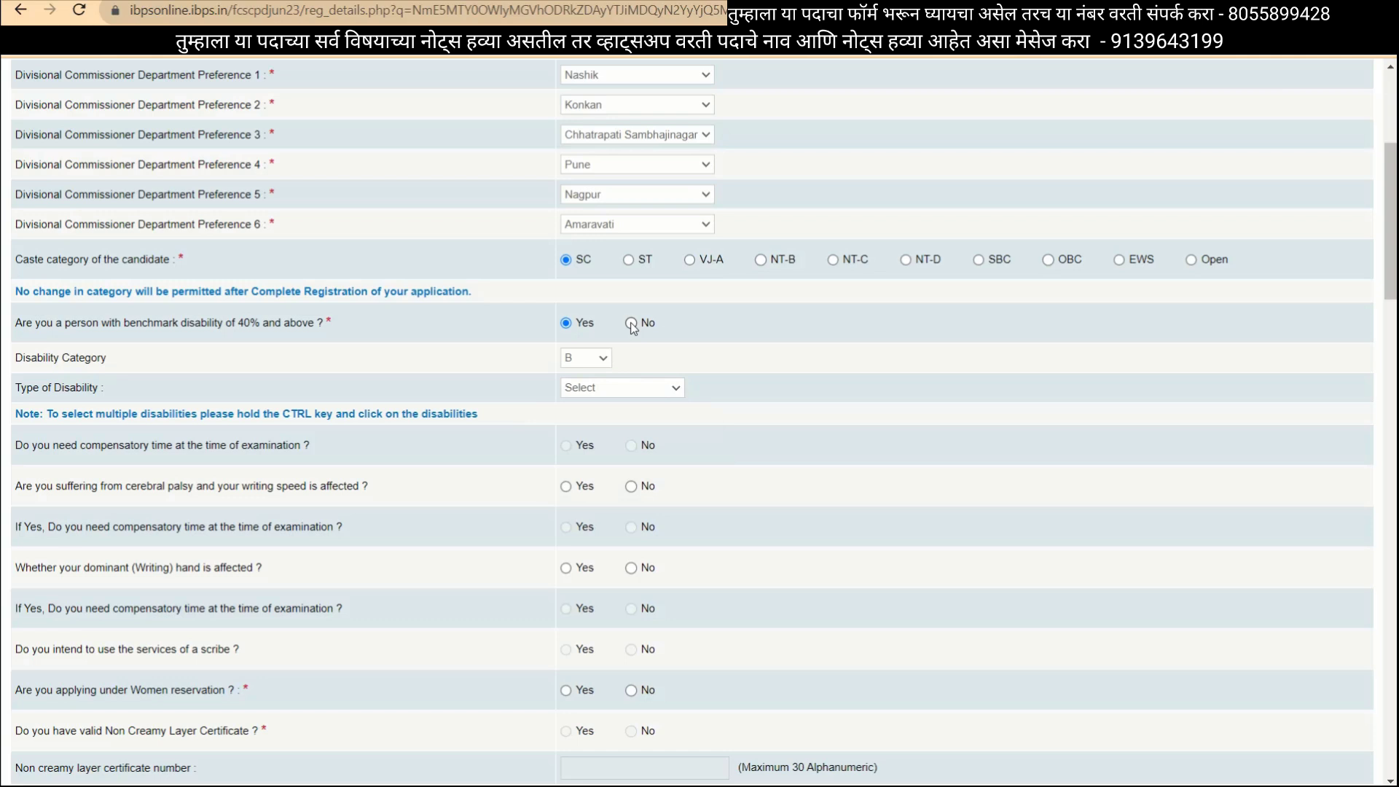
pyautogui.scroll(-3, 611, 403)
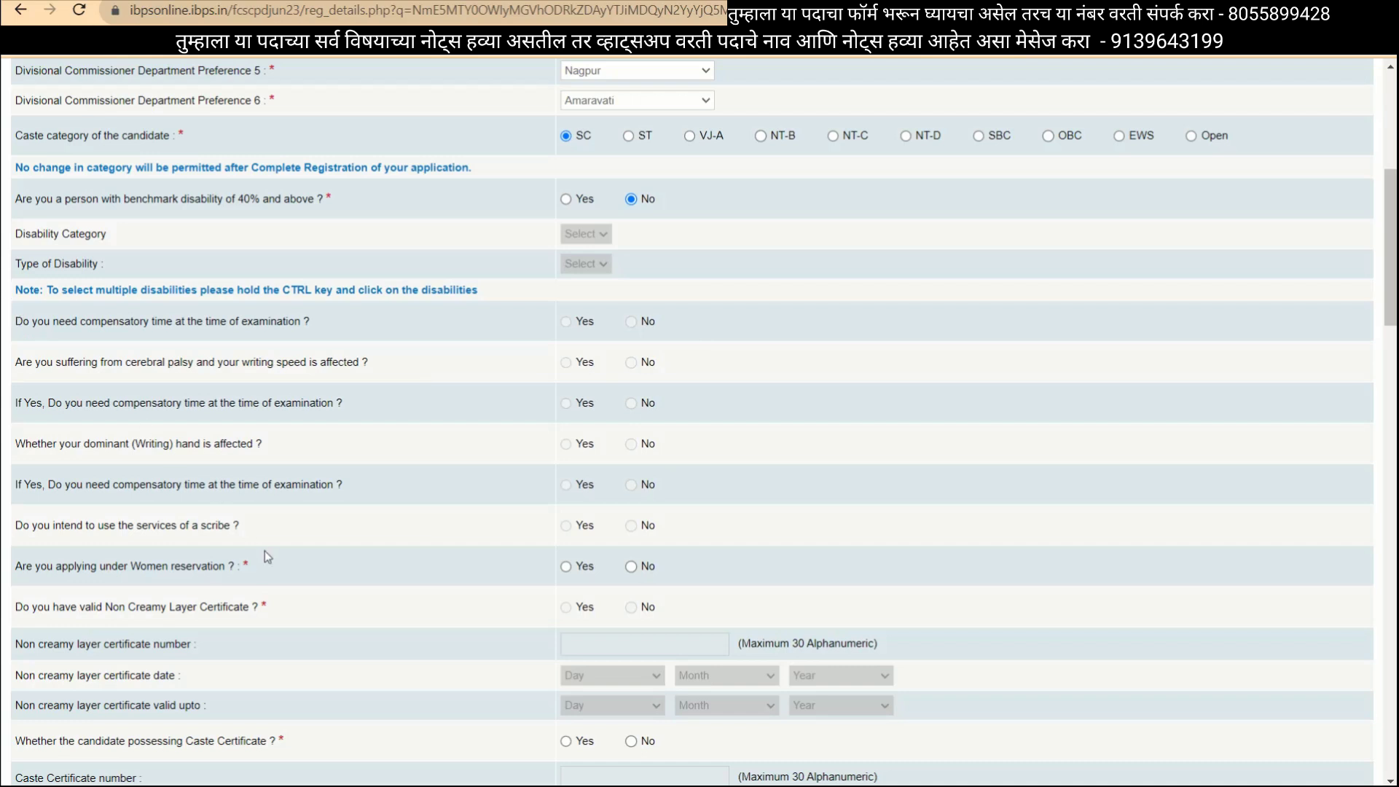
# Return the caste category to SC after trying Open, EWS and OBC.
pyautogui.scroll(1, 554, 336)
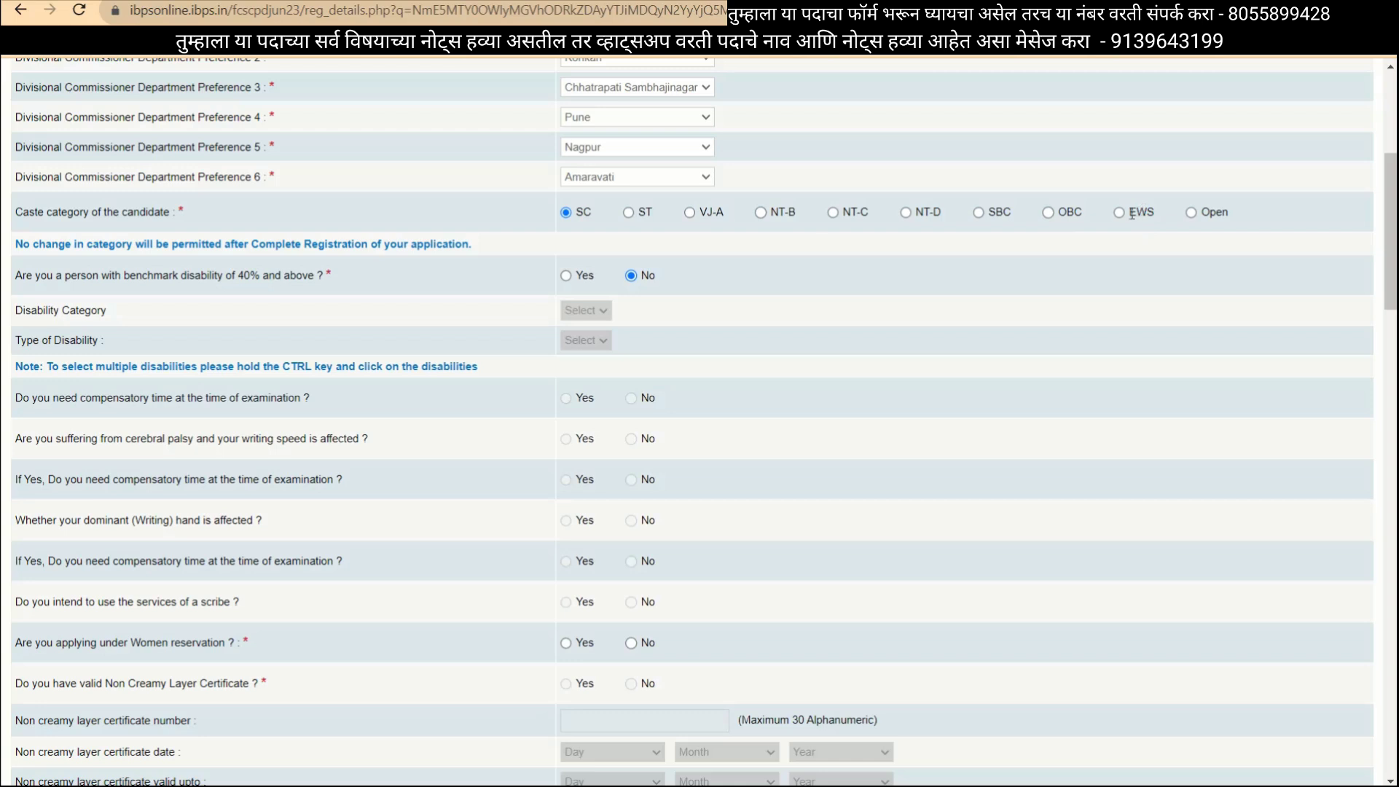
pyautogui.click(1192, 212)
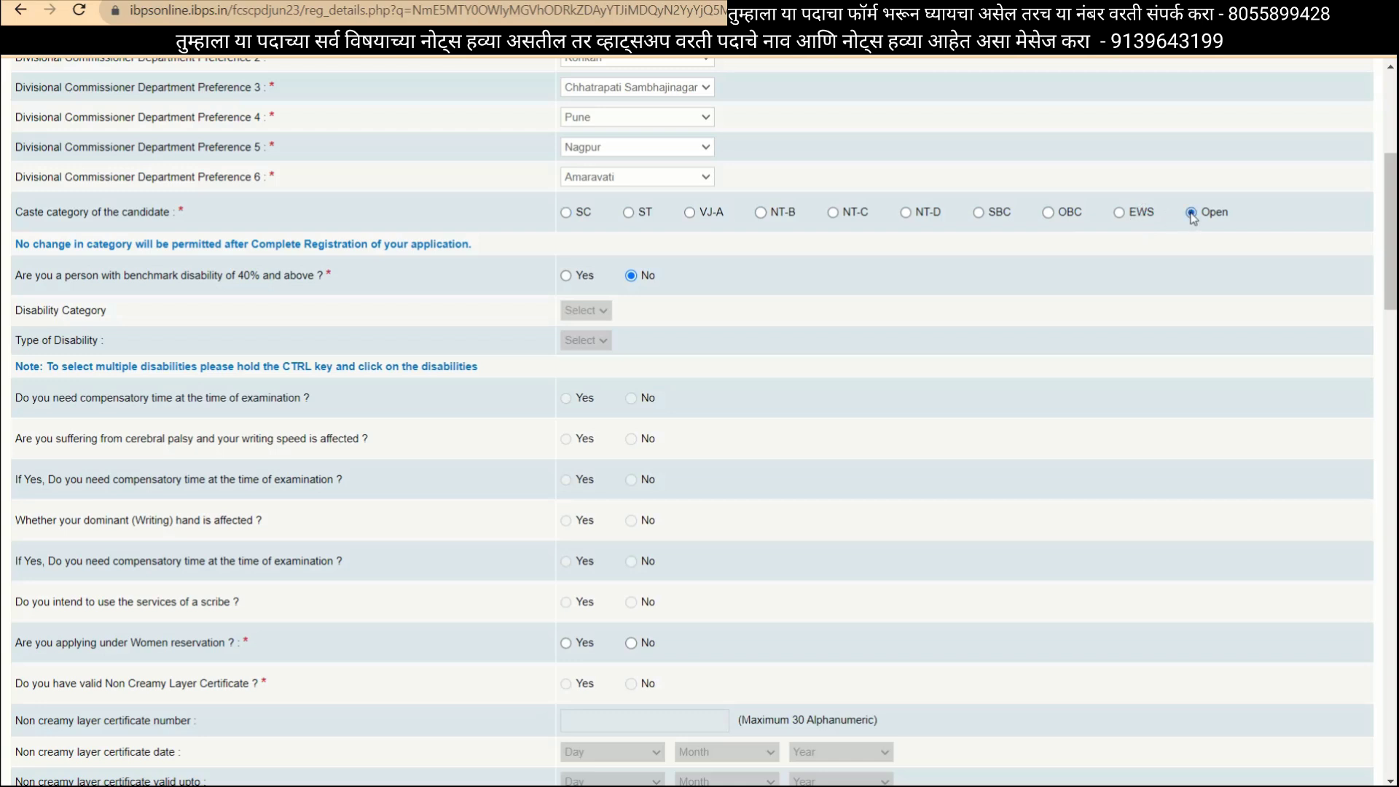
pyautogui.click(1120, 212)
pyautogui.click(1048, 212)
pyautogui.scroll(-2, 750, 544)
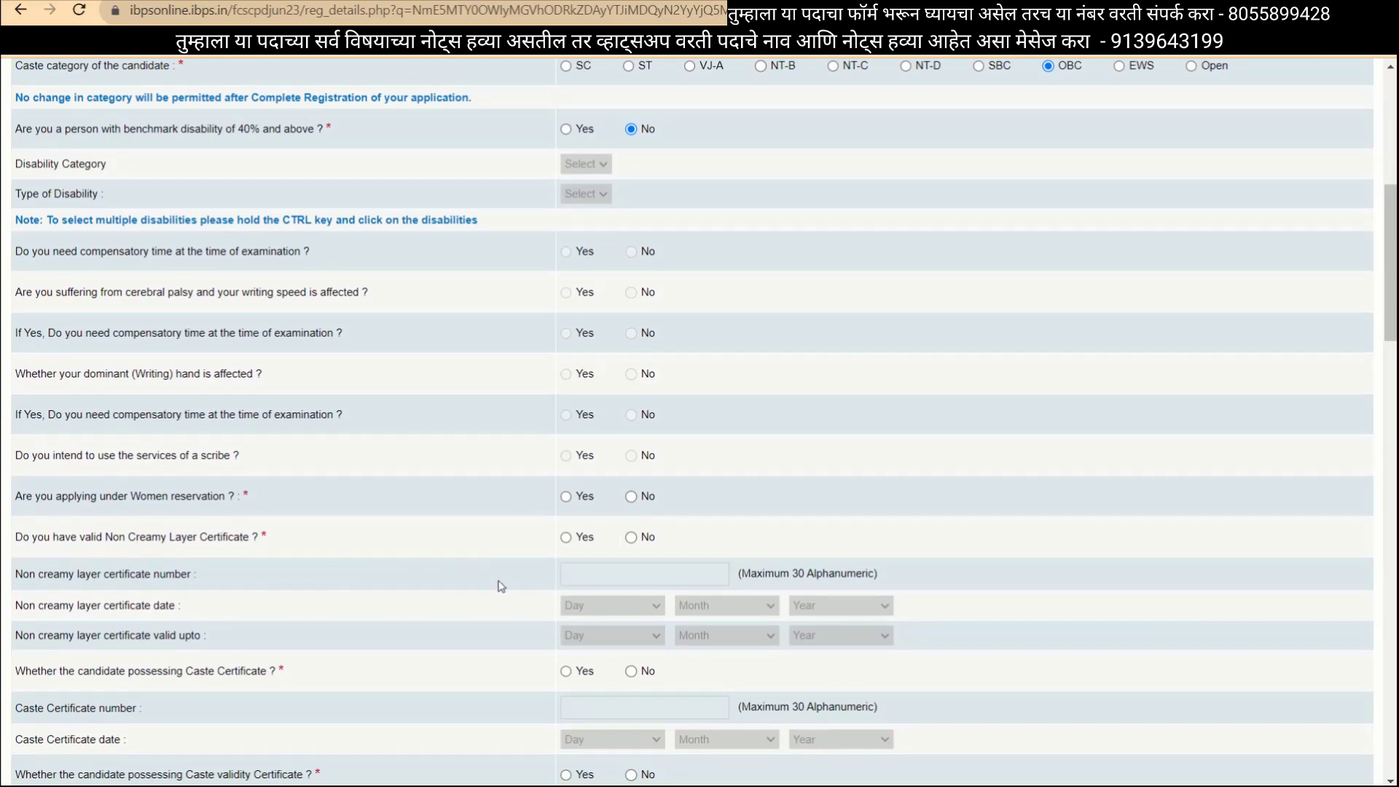
pyautogui.scroll(1, 665, 525)
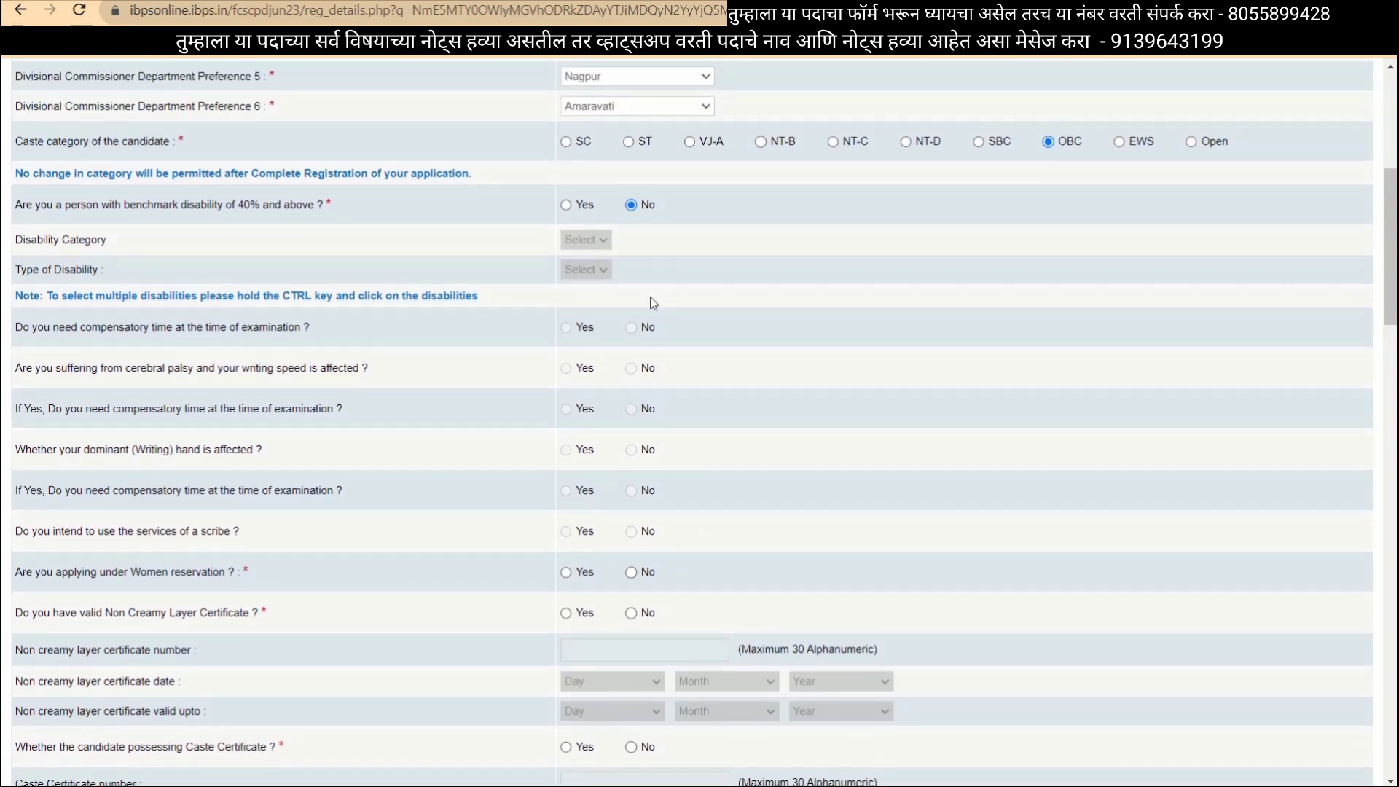
pyautogui.click(566, 142)
# Answer No to the Women reservation question.
pyautogui.scroll(-1, 437, 602)
pyautogui.click(631, 481)
pyautogui.scroll(-1, 659, 481)
pyautogui.scroll(-1, 646, 592)
pyautogui.scroll(-1, 723, 404)
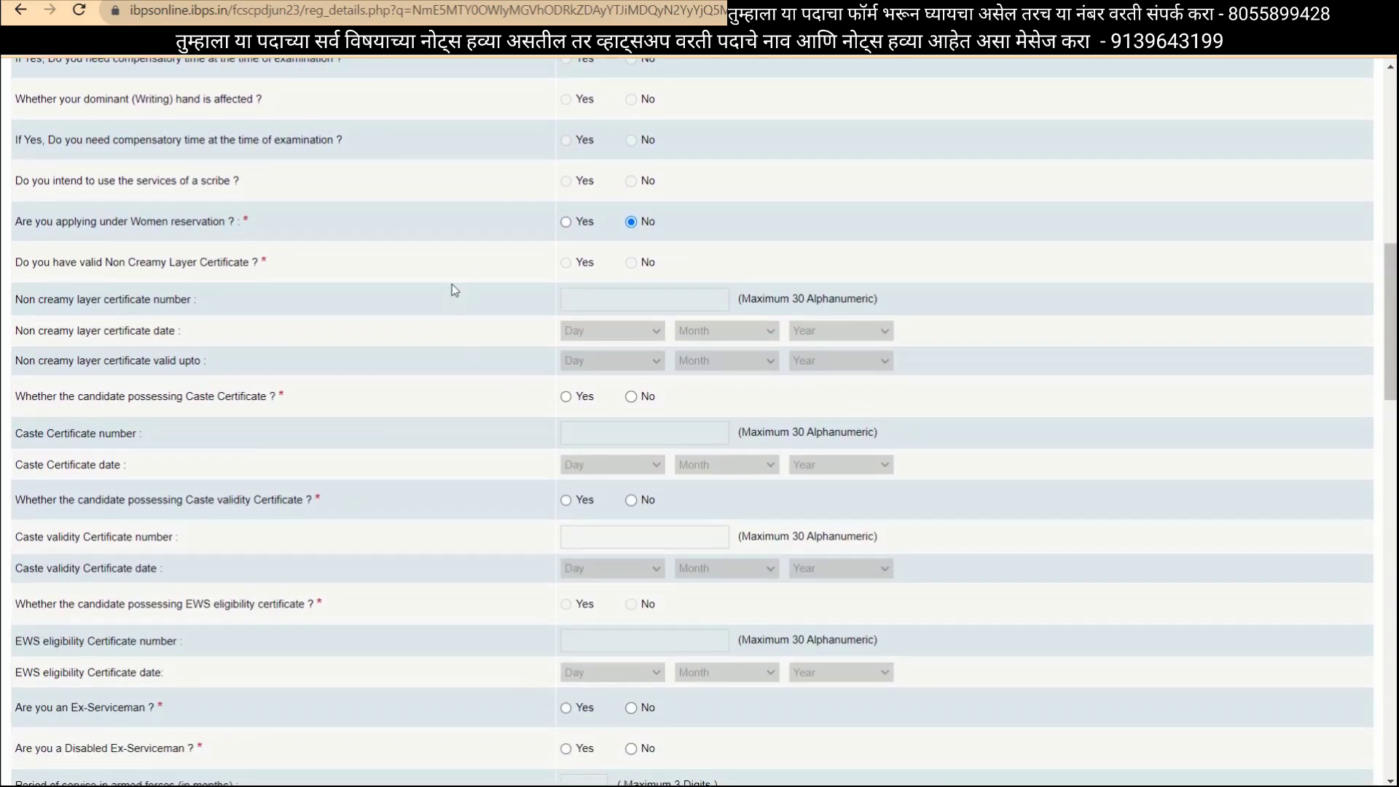
pyautogui.scroll(1, 666, 356)
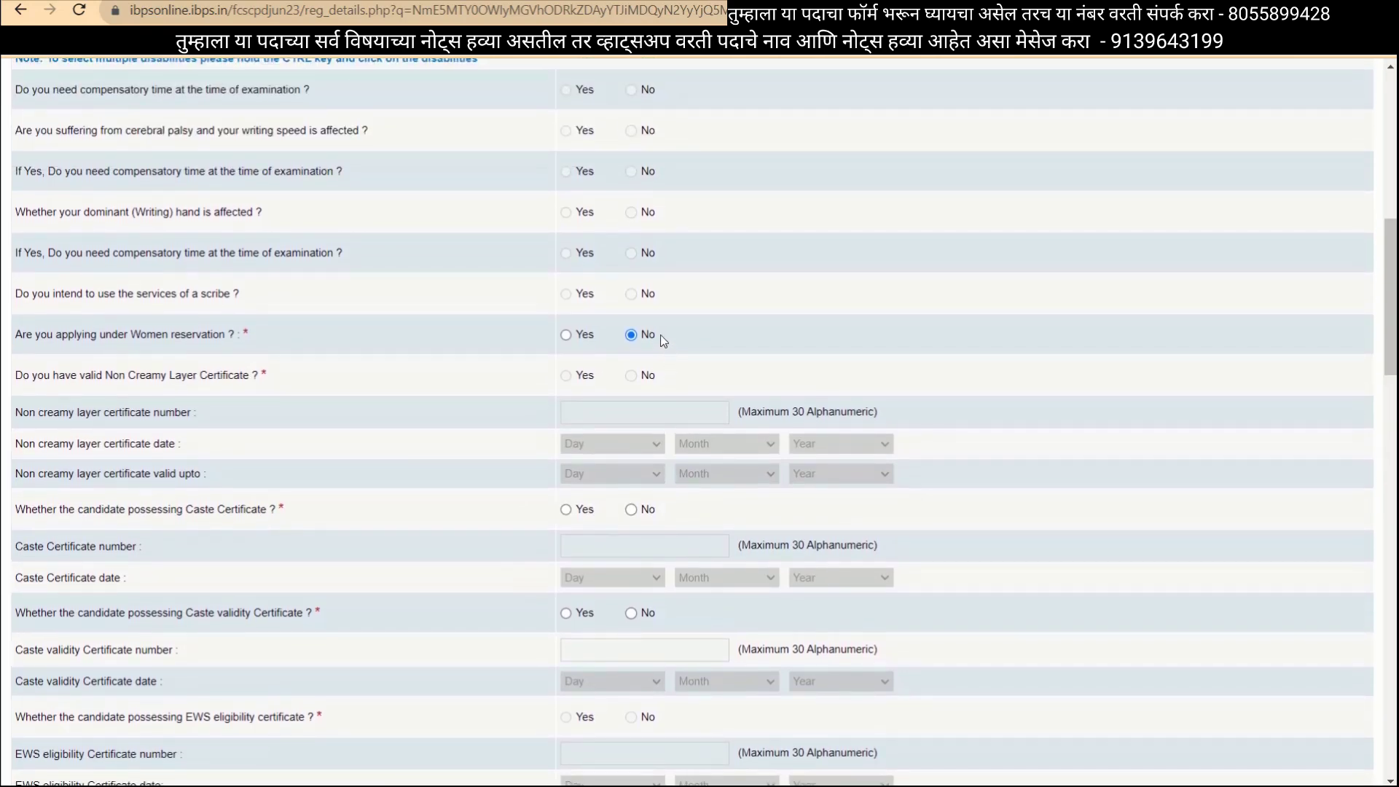
pyautogui.scroll(1, 656, 365)
pyautogui.scroll(-2, 640, 404)
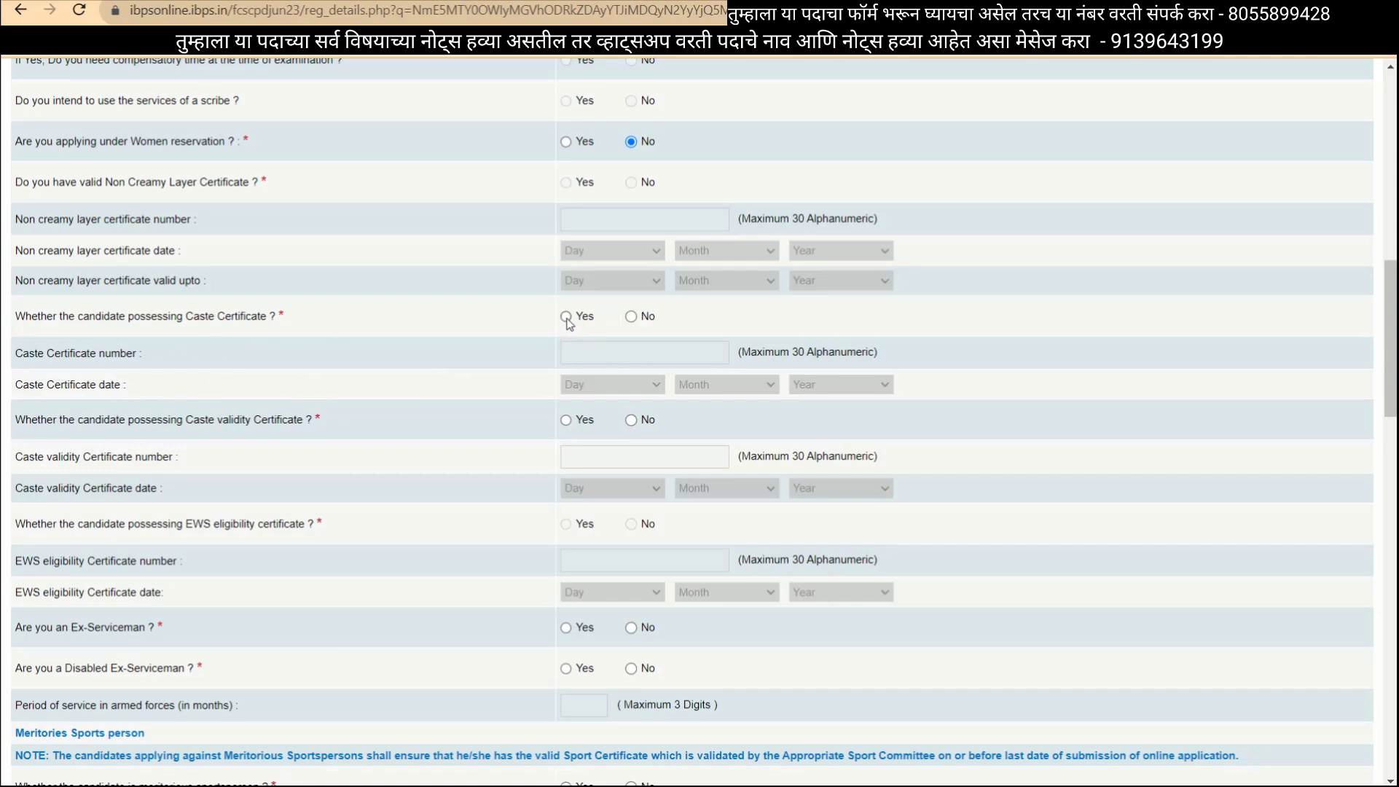
# Record a caste certificate with its certificate number, dated 04 June 2017.
pyautogui.click(566, 317)
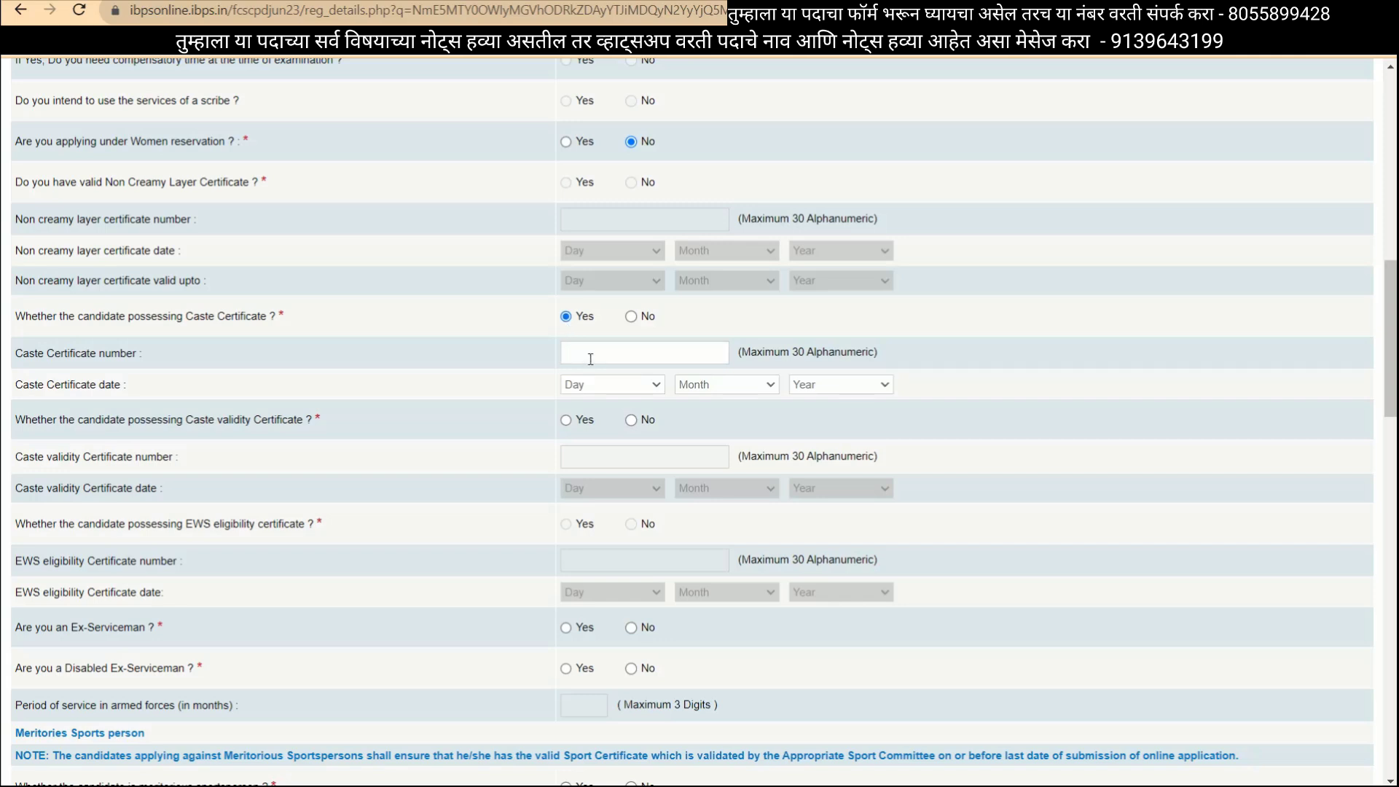
pyautogui.click(605, 388)
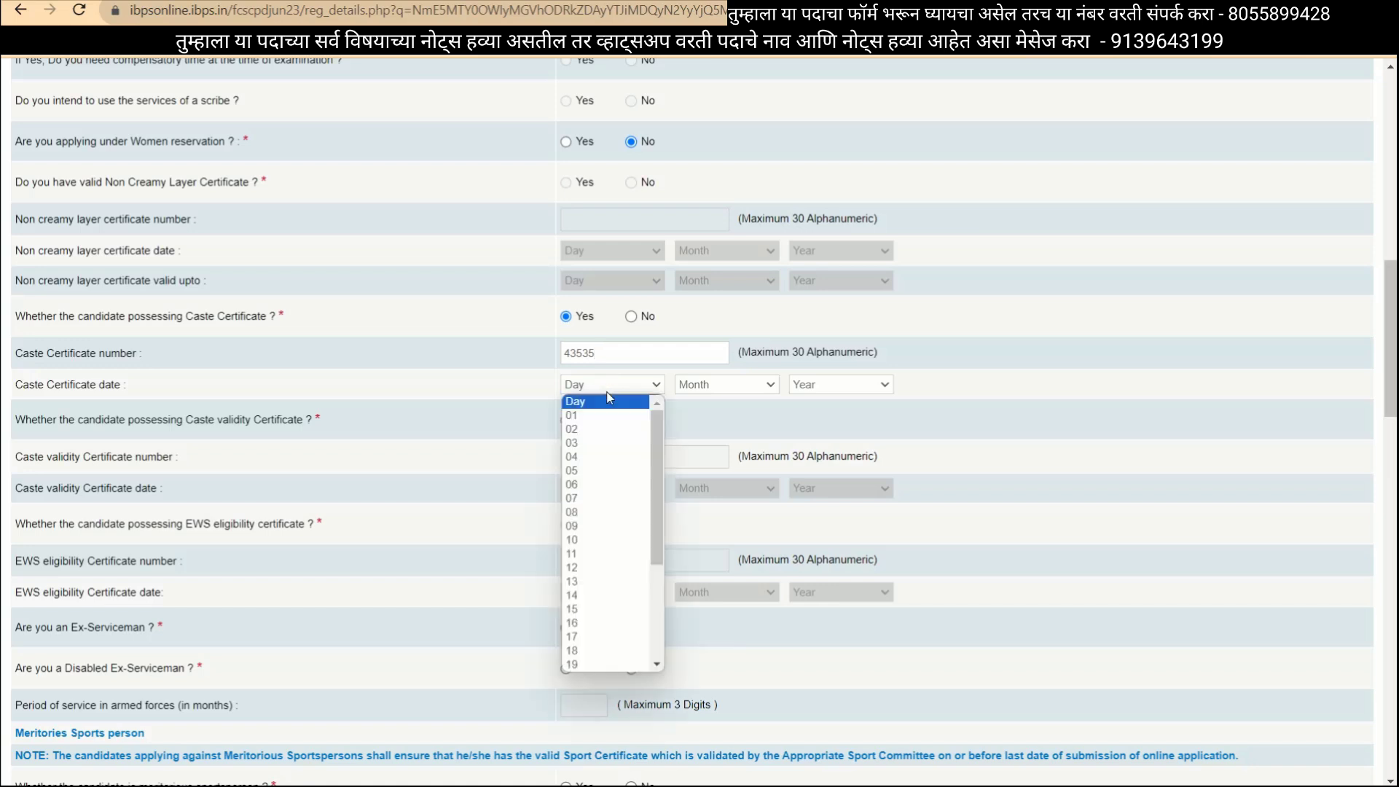
pyautogui.click(603, 457)
pyautogui.click(752, 388)
pyautogui.click(707, 485)
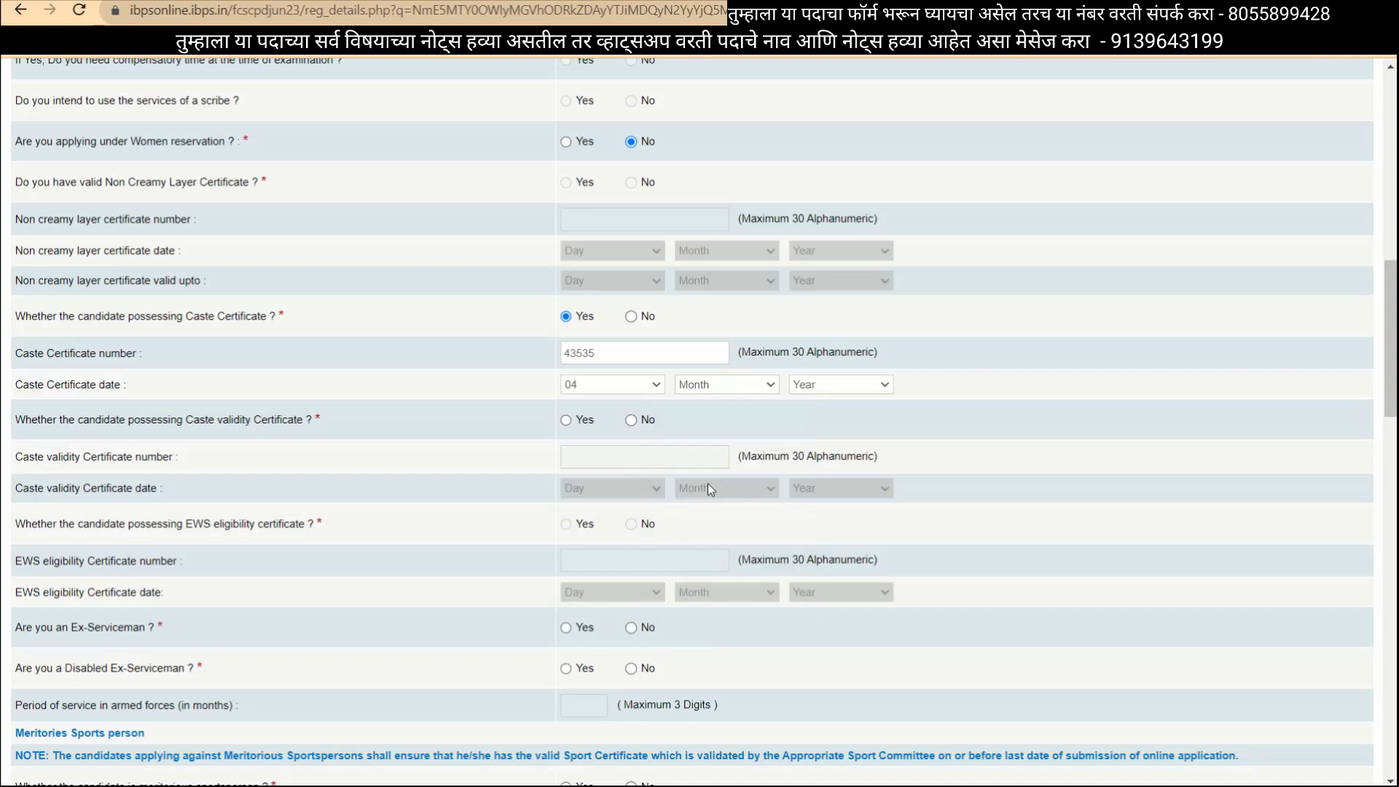
pyautogui.click(840, 387)
pyautogui.click(834, 497)
# Answer No to holding a caste validity certificate.
pyautogui.click(566, 421)
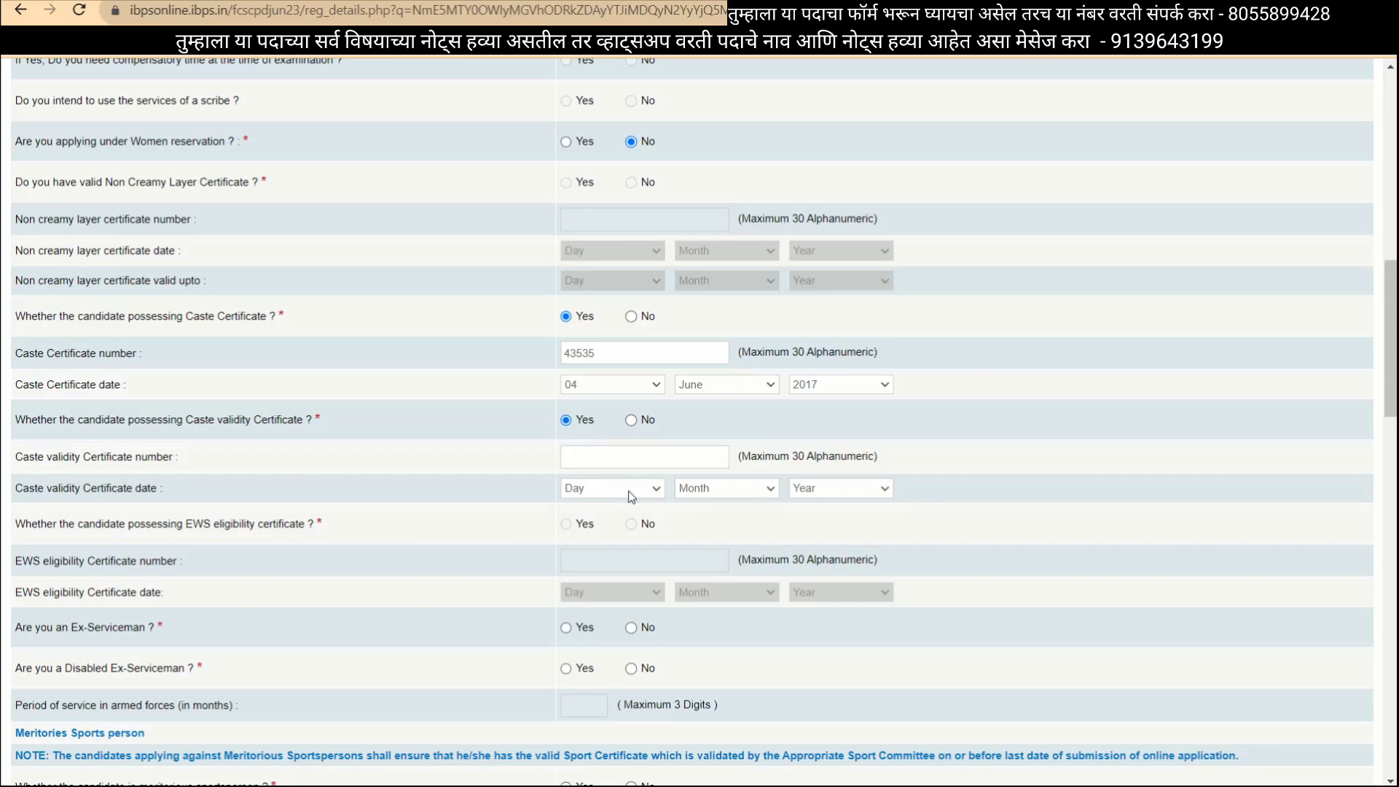
pyautogui.click(631, 420)
pyautogui.scroll(-2, 379, 599)
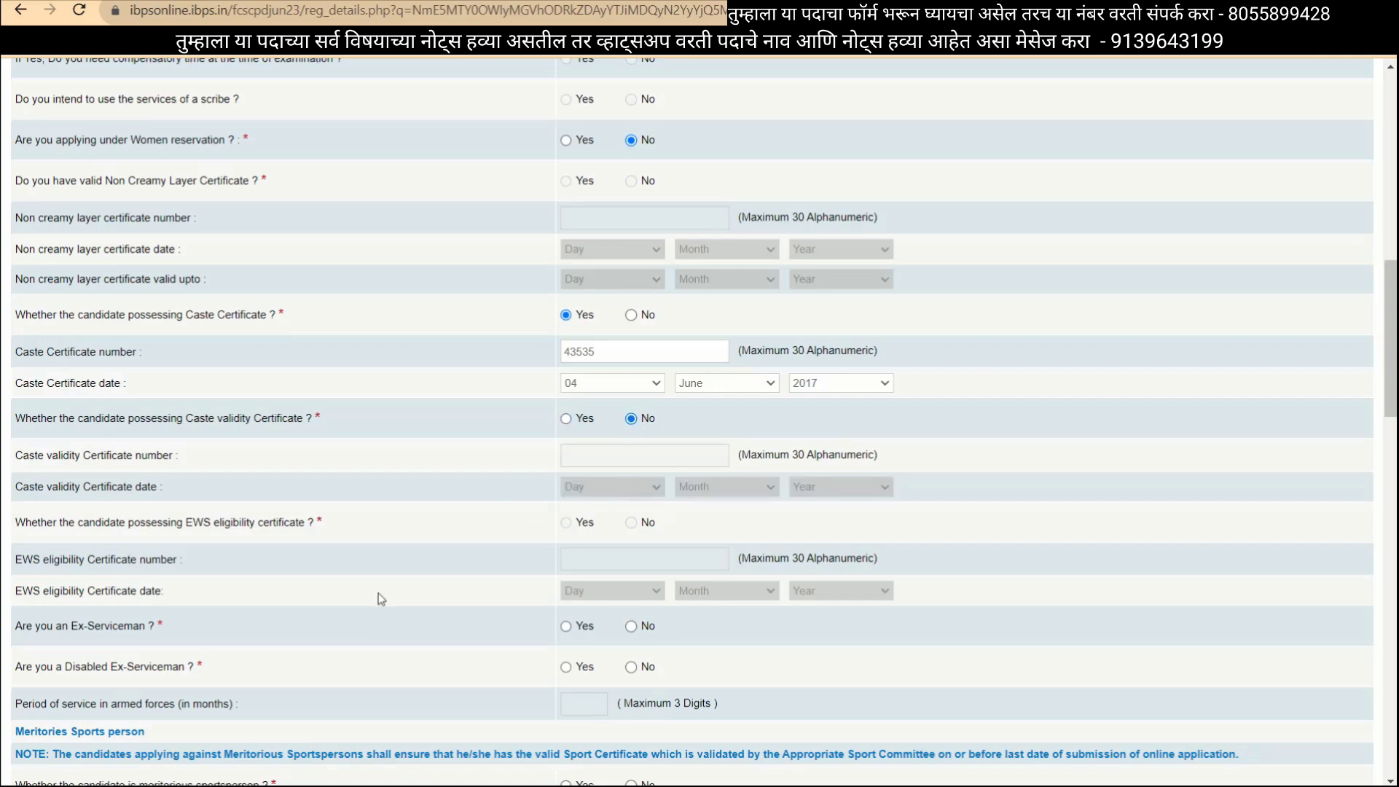
pyautogui.scroll(-3, 378, 596)
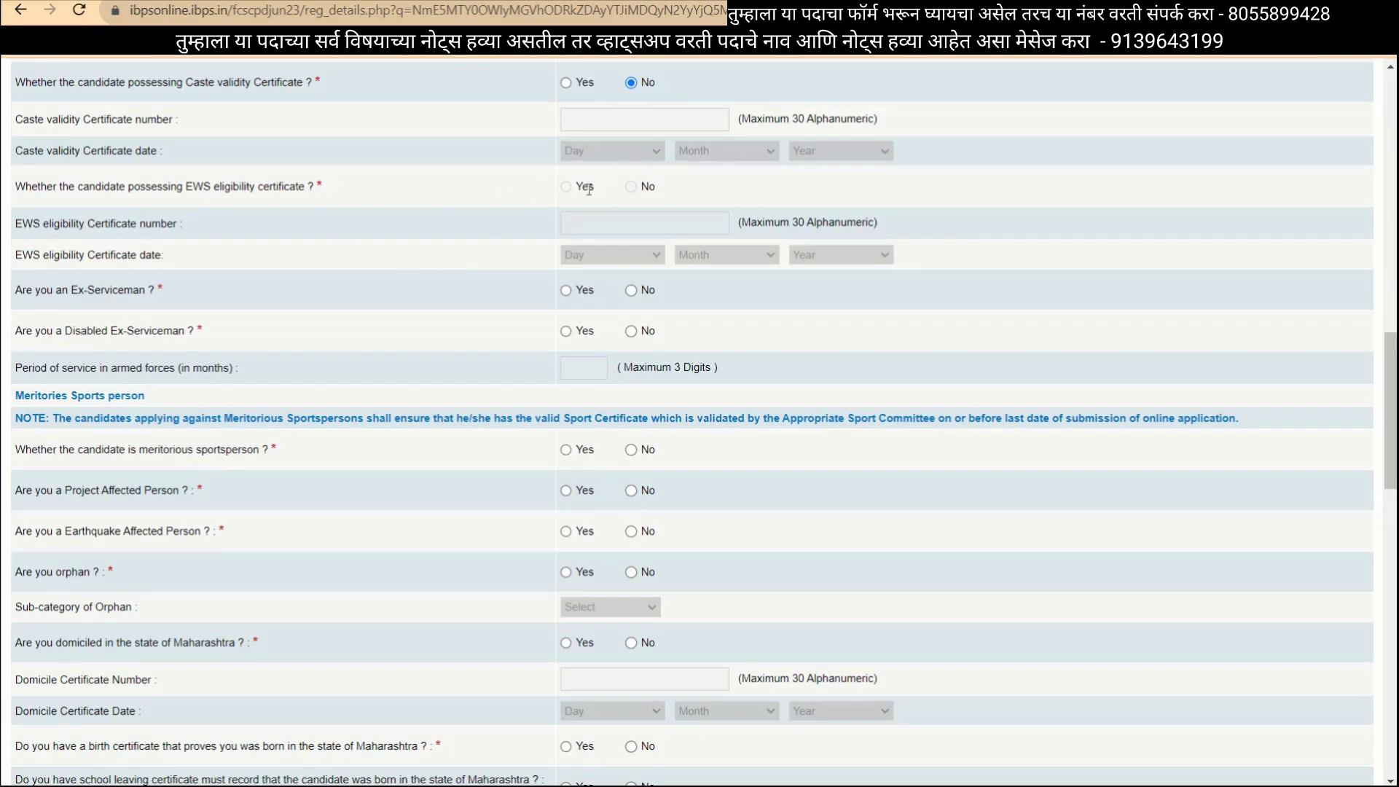
# Answer No for ex-serviceman, disabled ex-serviceman, project-affected and earthquake-affected.
pyautogui.scroll(1, 619, 284)
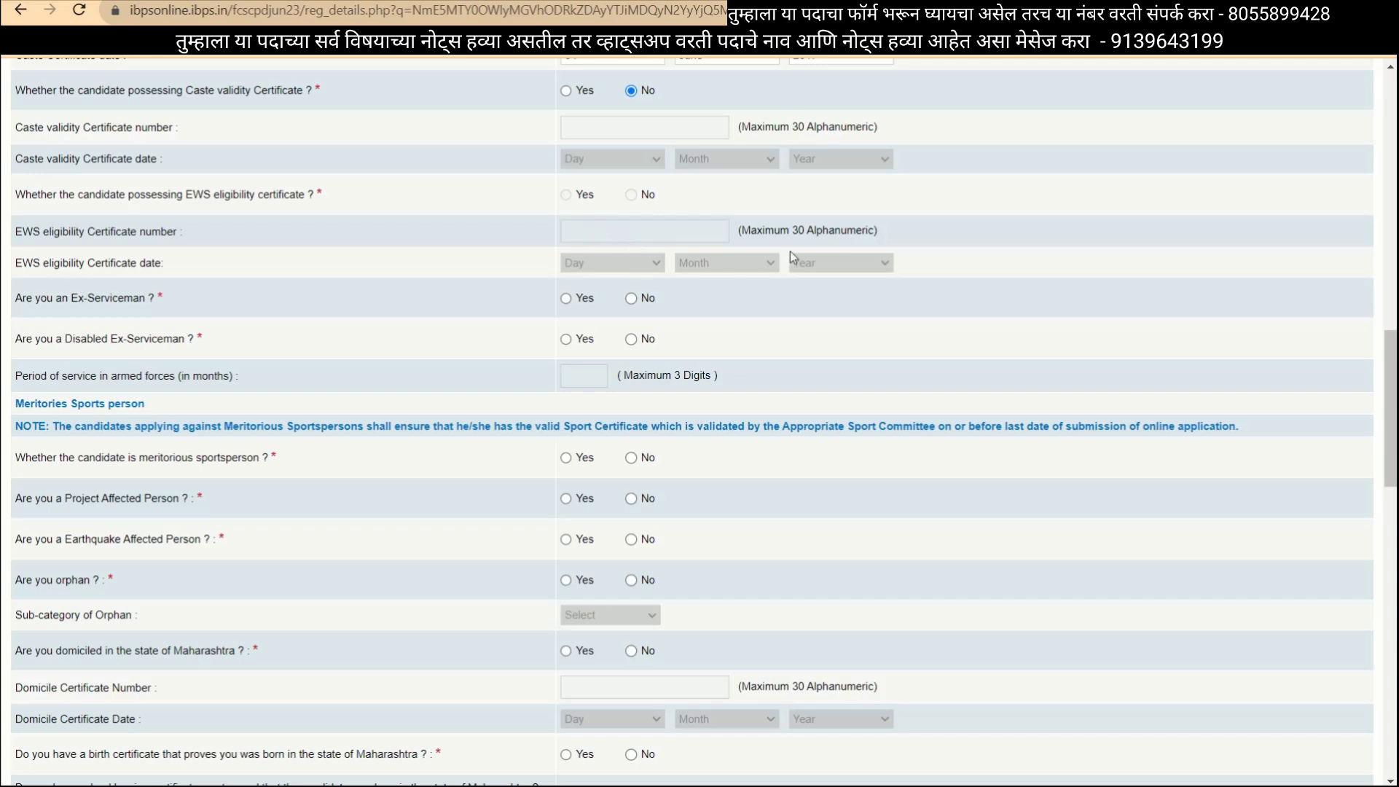
pyautogui.click(632, 299)
pyautogui.click(631, 339)
pyautogui.scroll(-1, 641, 369)
pyautogui.scroll(-2, 641, 370)
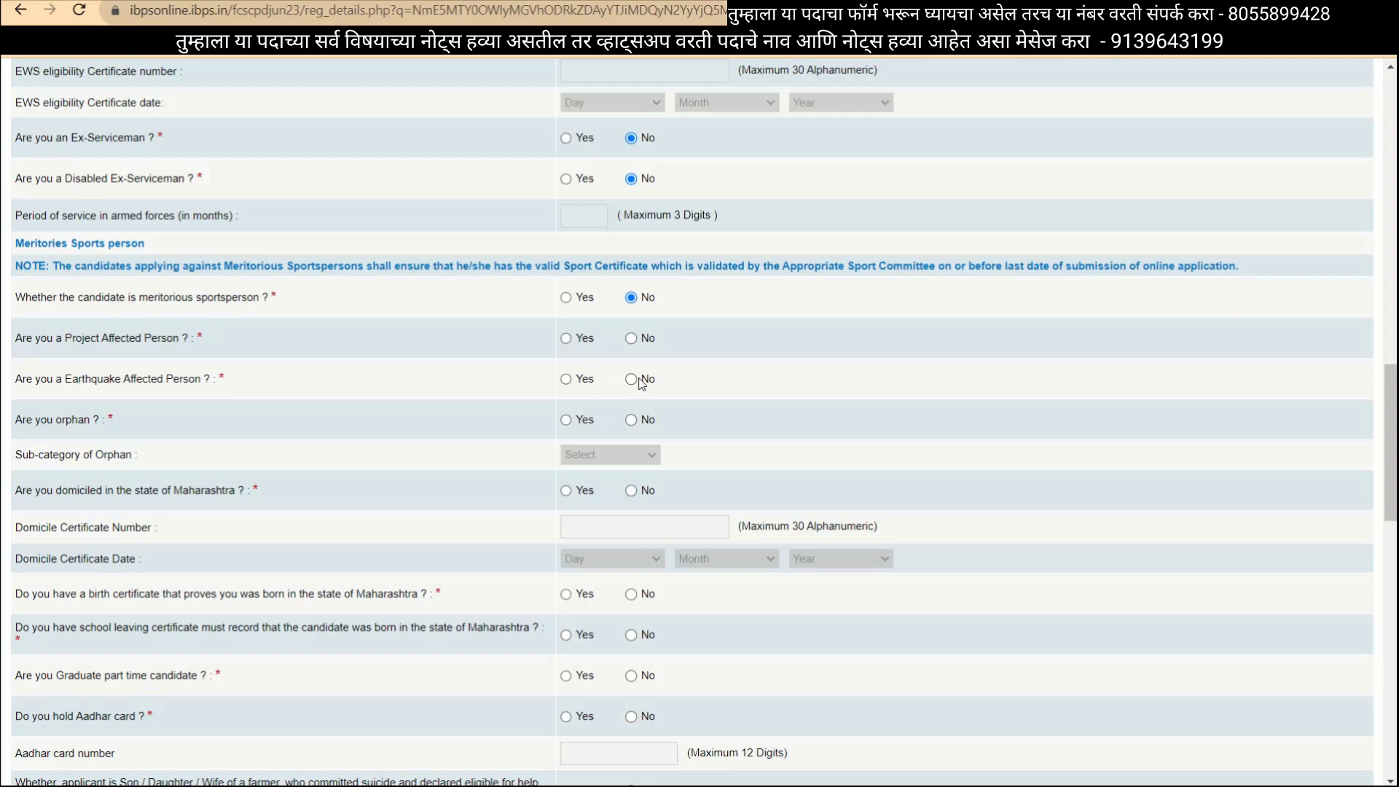
pyautogui.click(651, 340)
pyautogui.click(631, 380)
# Mark Maharashtra domicile Yes, entering the certificate number dated 17 April 2010.
pyautogui.click(567, 494)
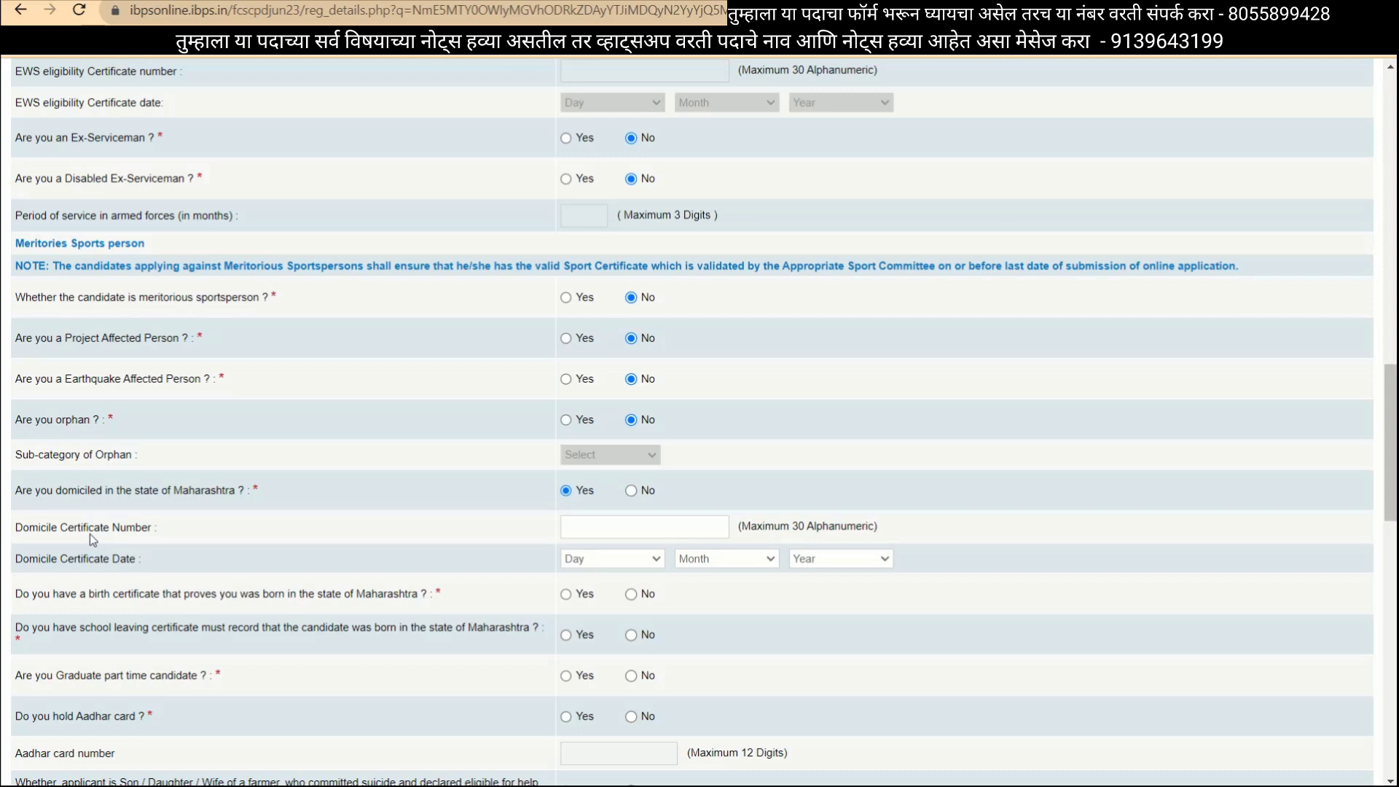
pyautogui.click(626, 535)
pyautogui.click(609, 557)
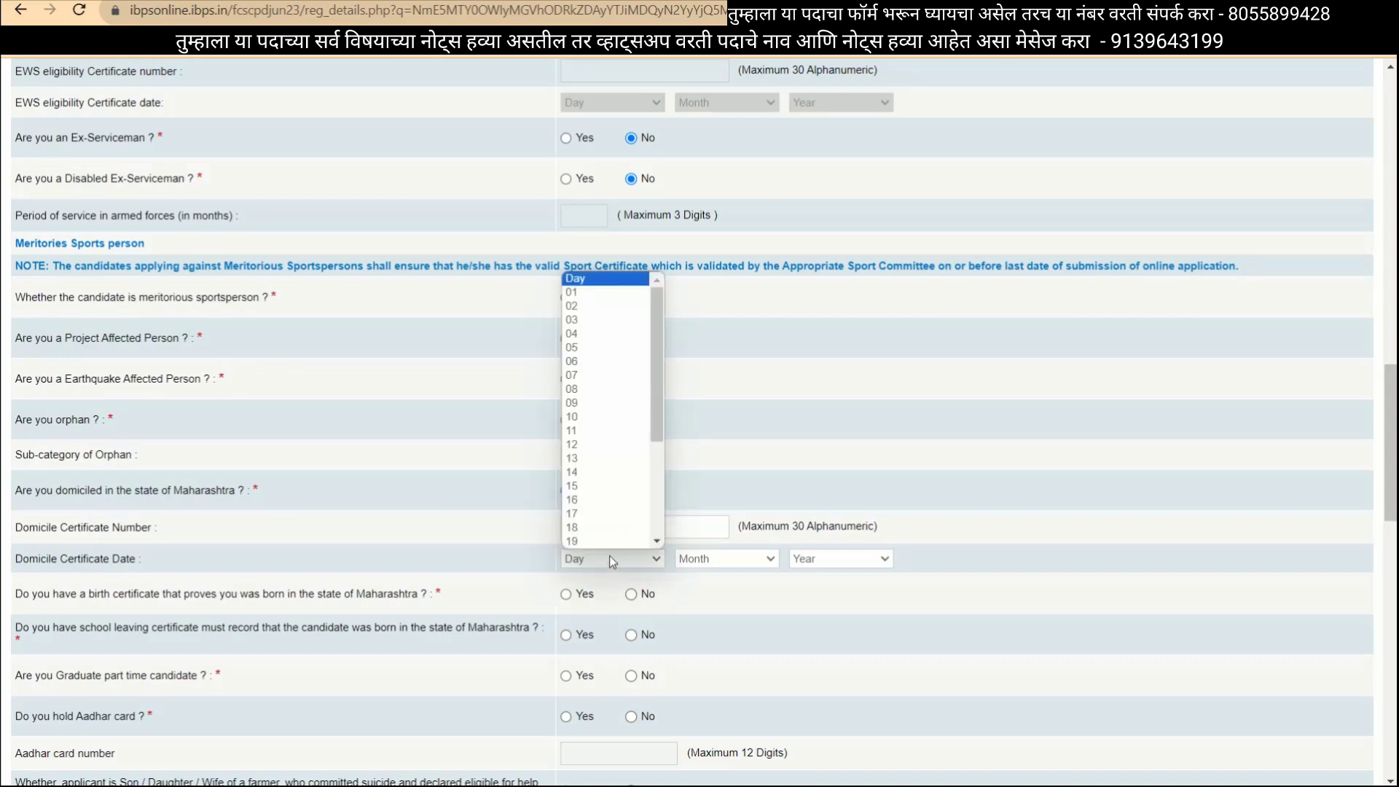
pyautogui.click(603, 514)
pyautogui.click(729, 557)
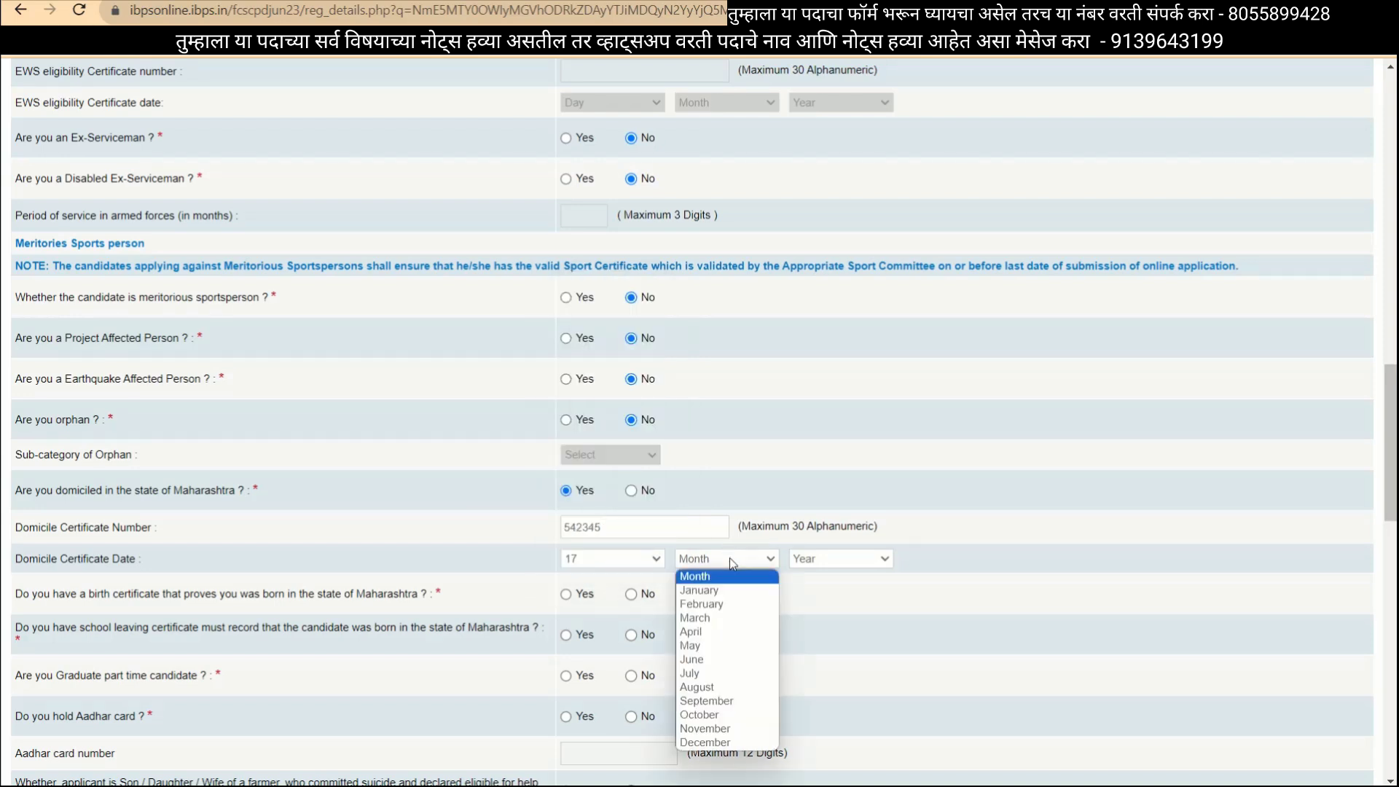
pyautogui.click(711, 631)
pyautogui.click(796, 565)
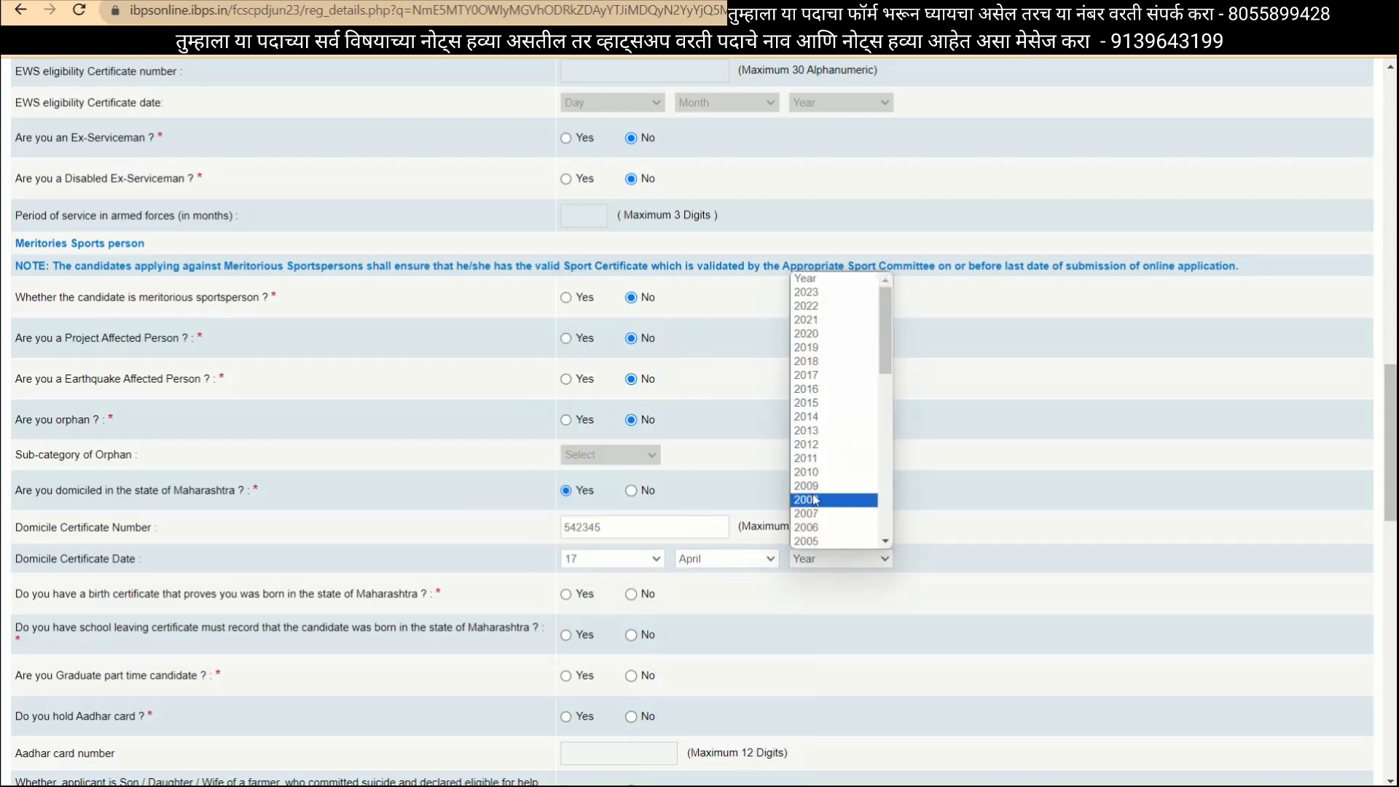
pyautogui.click(812, 471)
pyautogui.scroll(-4, 681, 592)
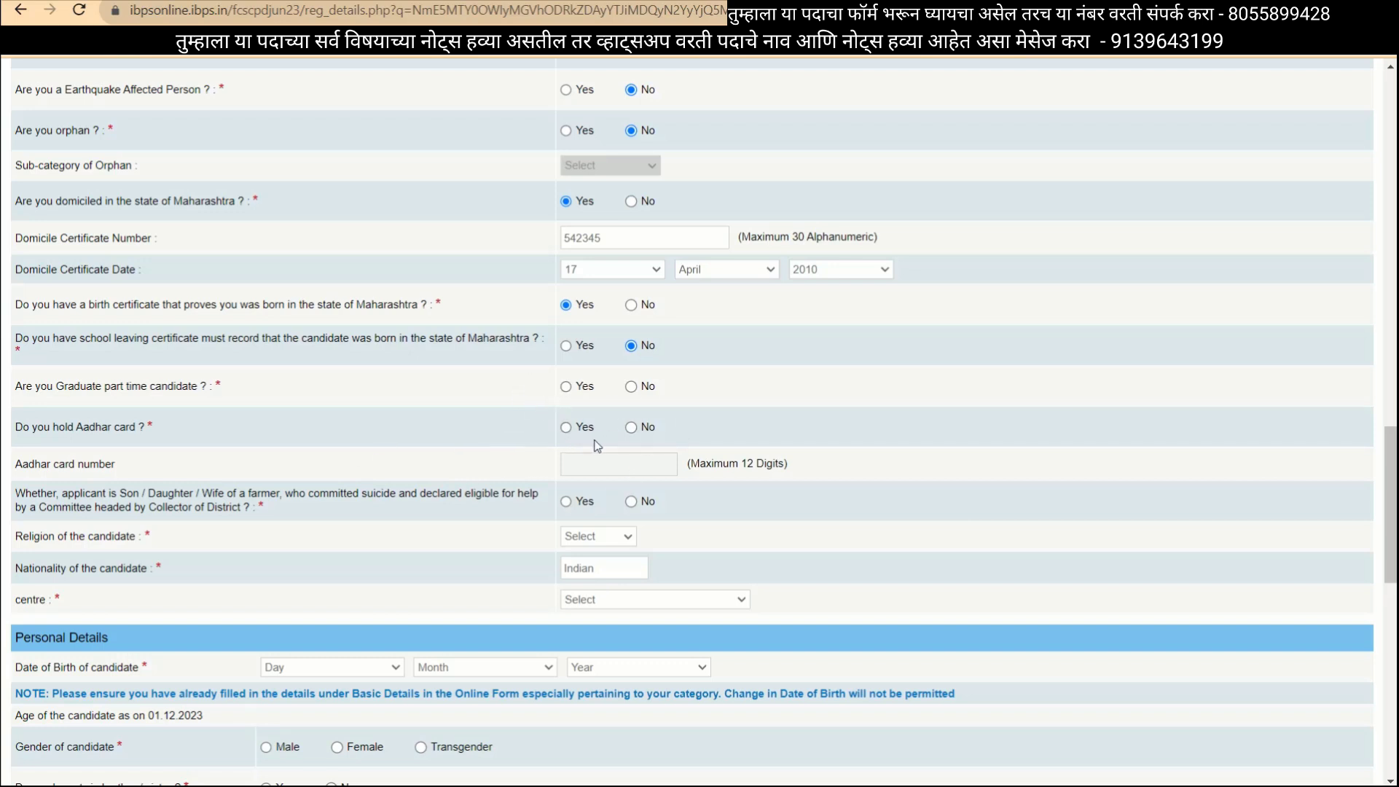
# Answer No to part-time graduate, confirm holding an Aadhaar card, and enter the Aadhaar number.
pyautogui.click(629, 388)
pyautogui.click(566, 428)
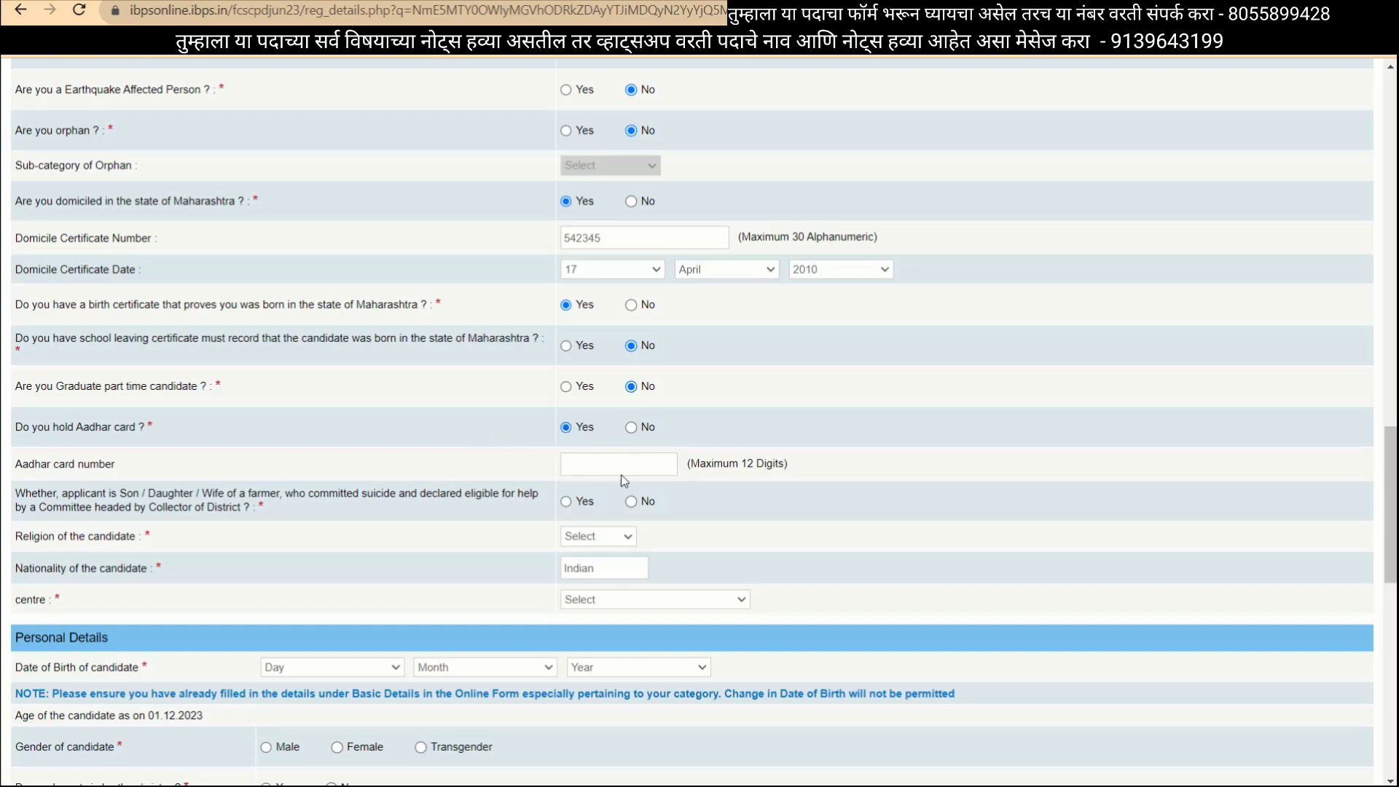
# Answer No to the farmer suicide question, and choose Hindu religion and Yavatmal exam centre.
pyautogui.scroll(-2, 357, 551)
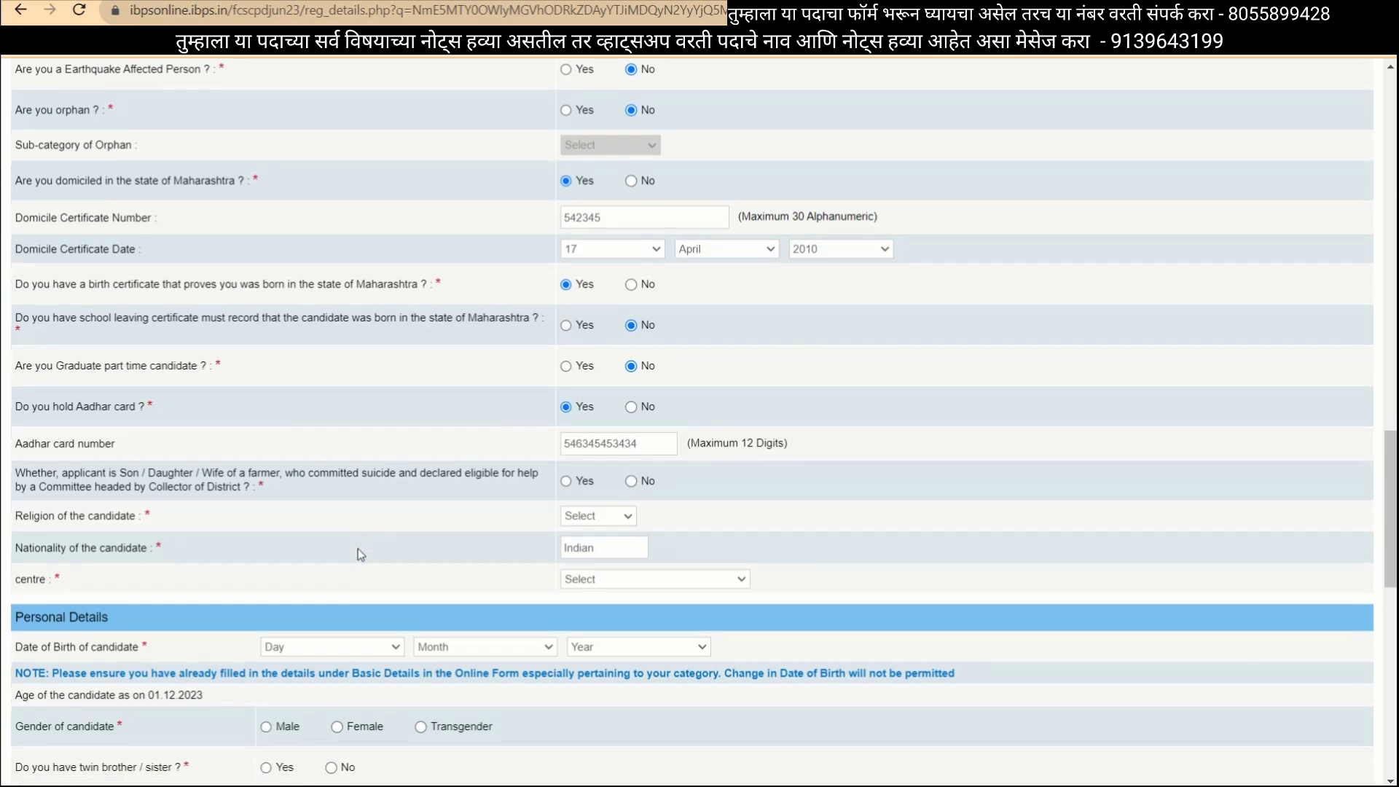
pyautogui.scroll(-1, 357, 554)
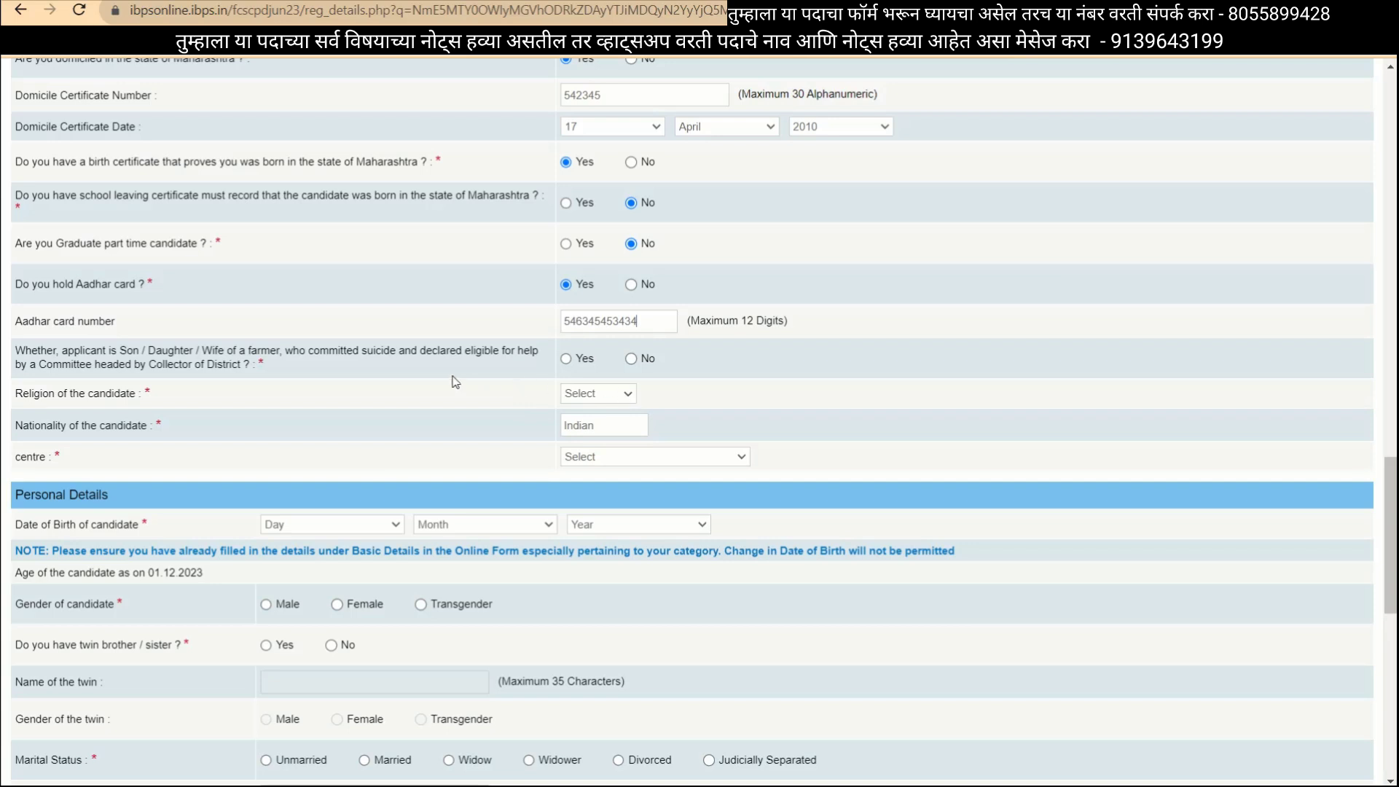
pyautogui.click(632, 359)
pyautogui.click(595, 393)
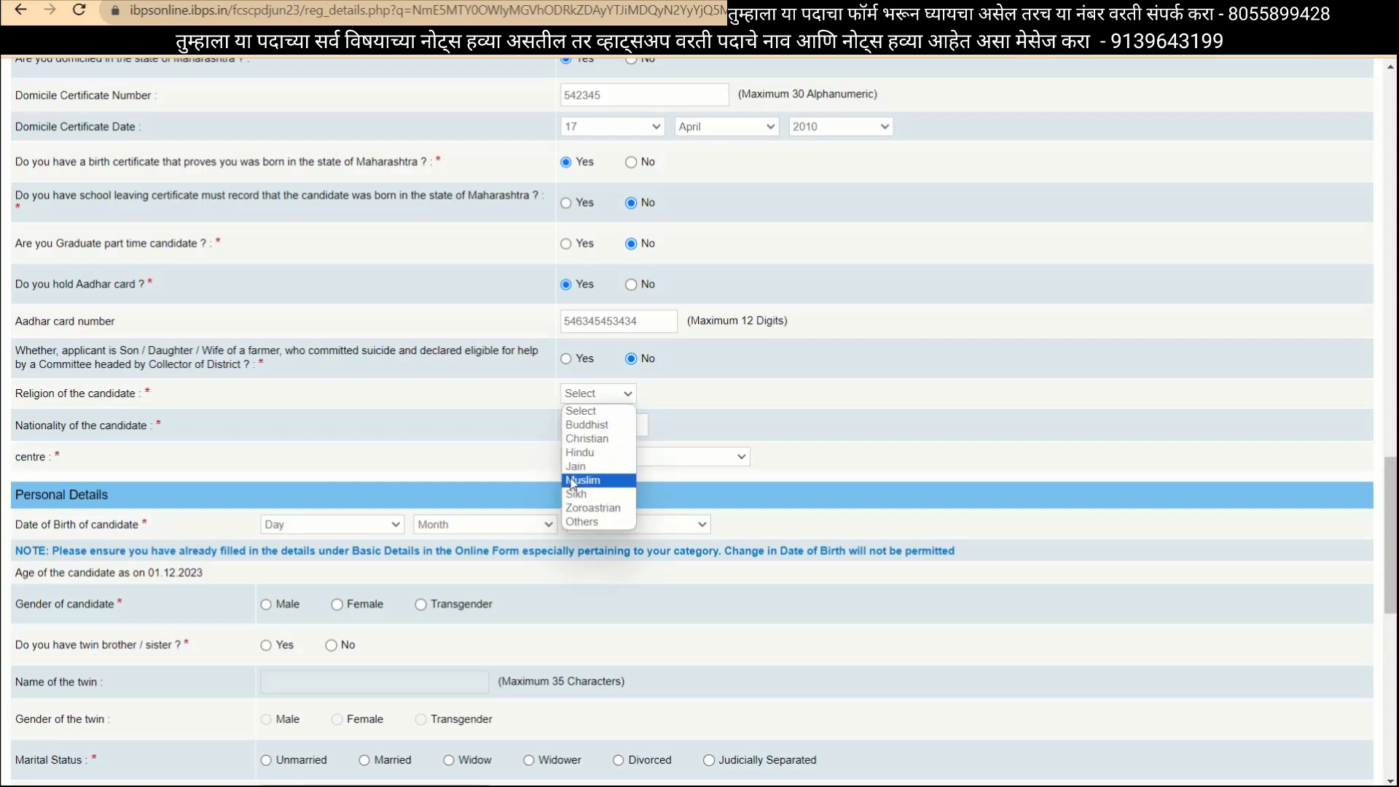
pyautogui.click(587, 453)
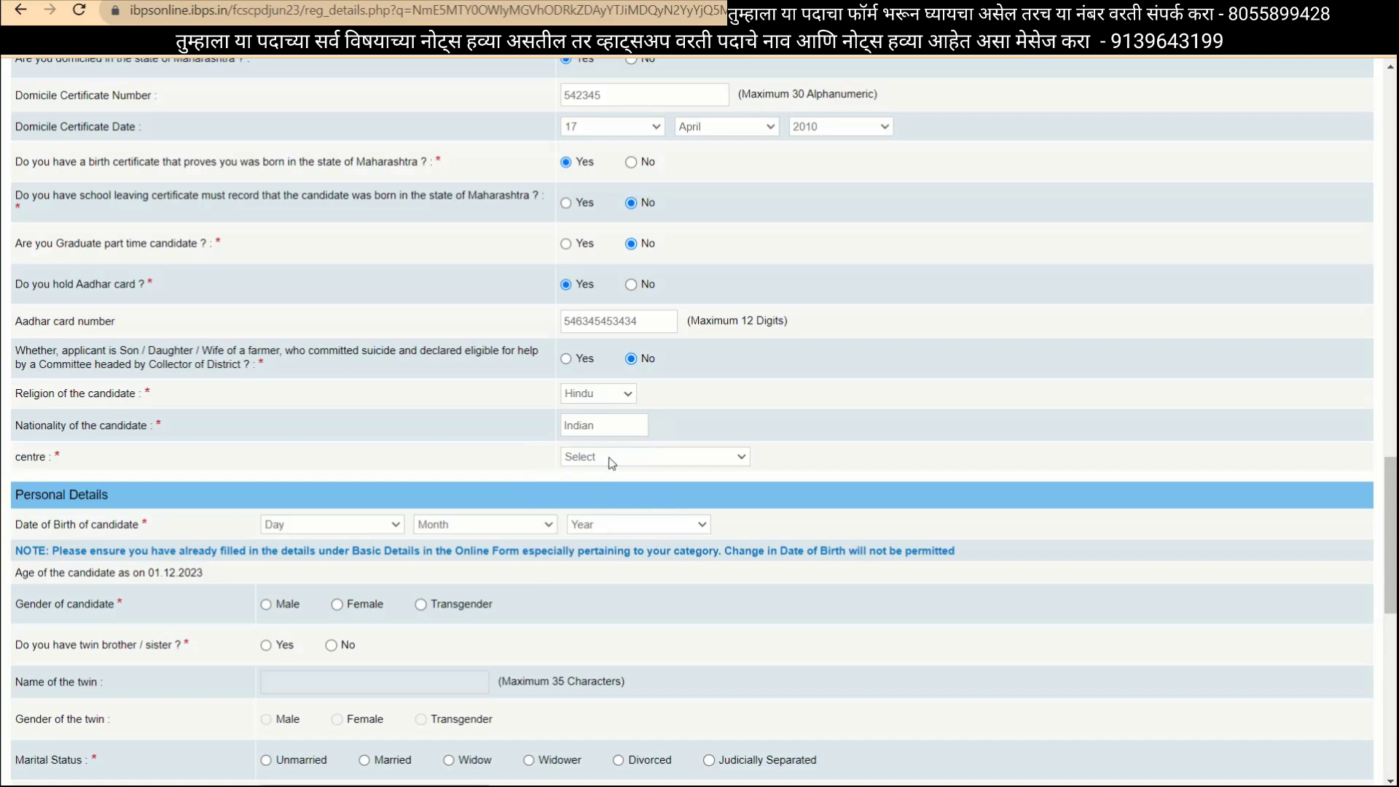
pyautogui.click(594, 459)
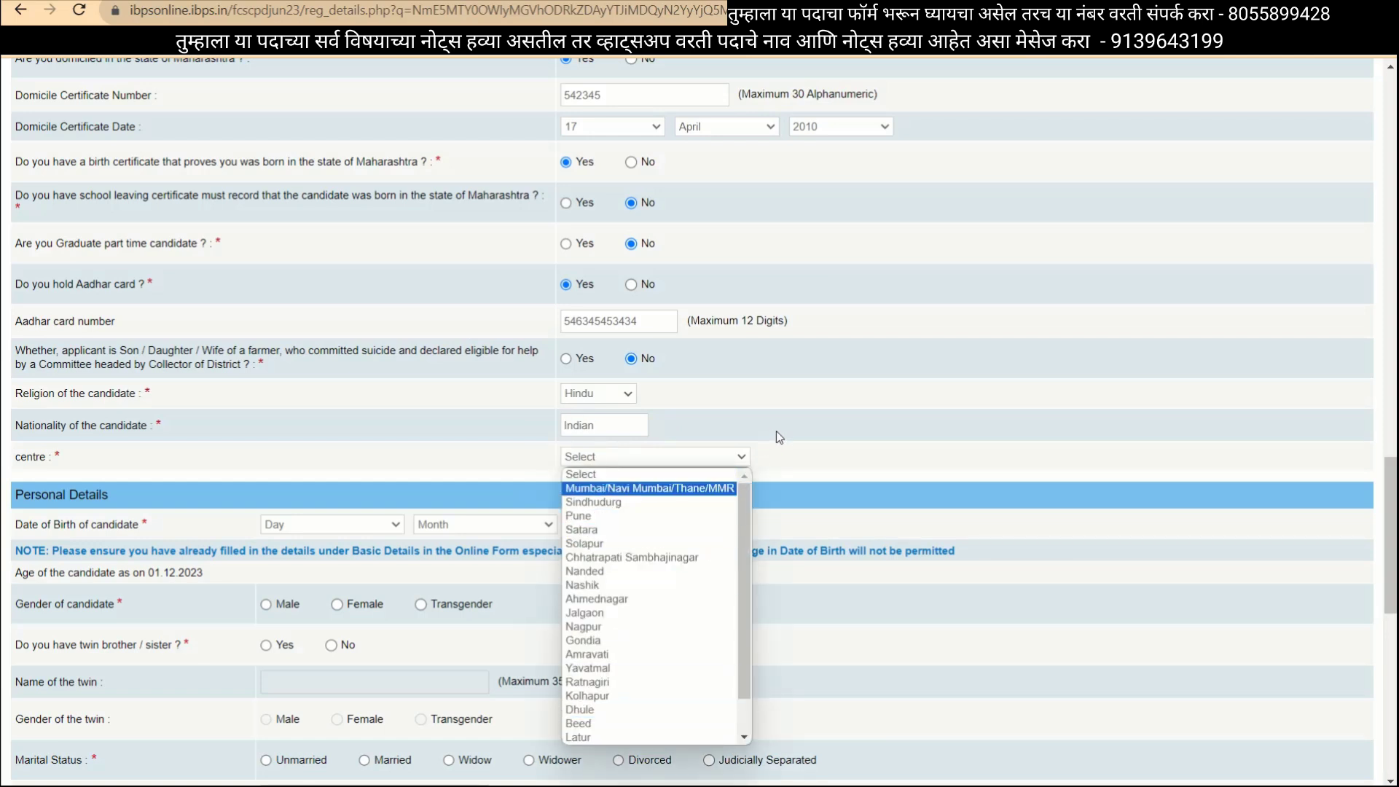
pyautogui.click(794, 424)
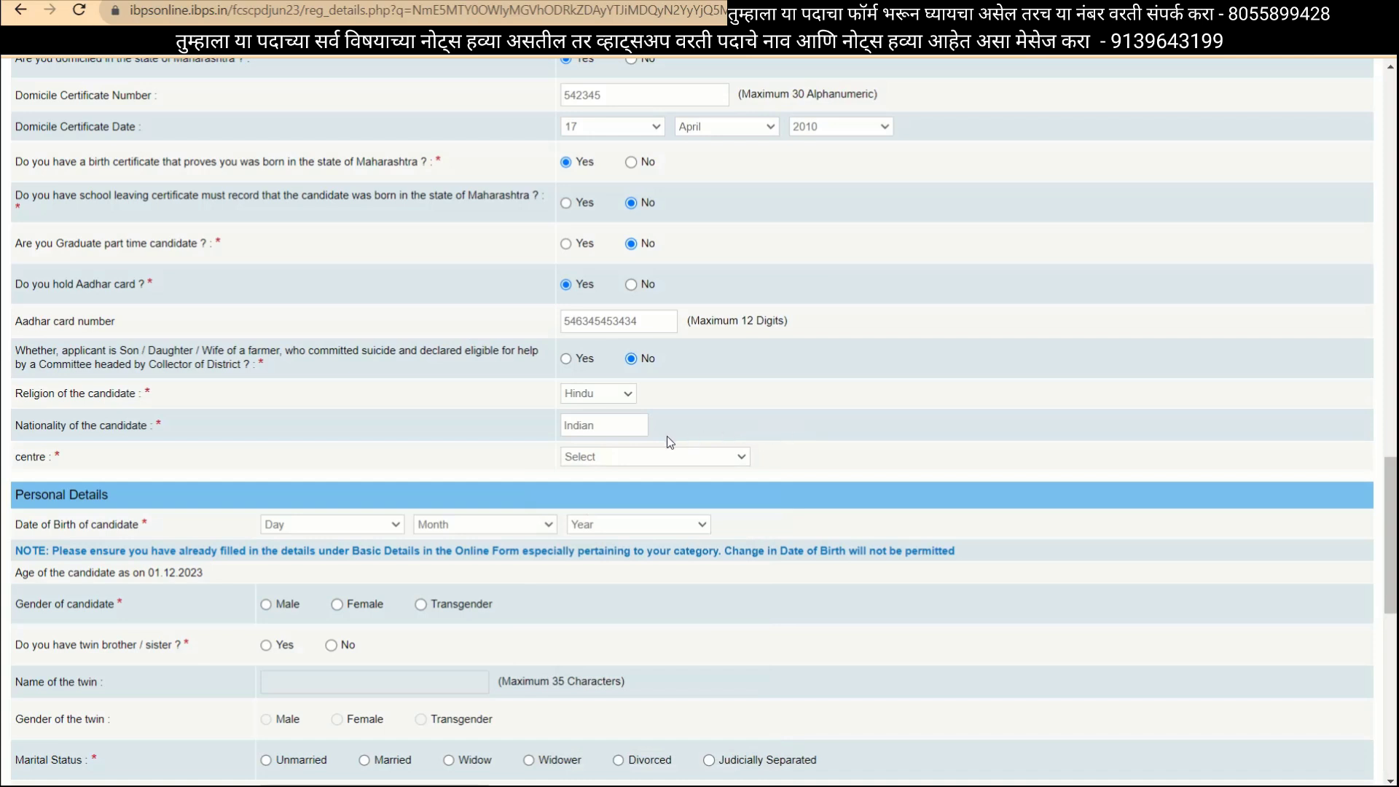
pyautogui.click(604, 457)
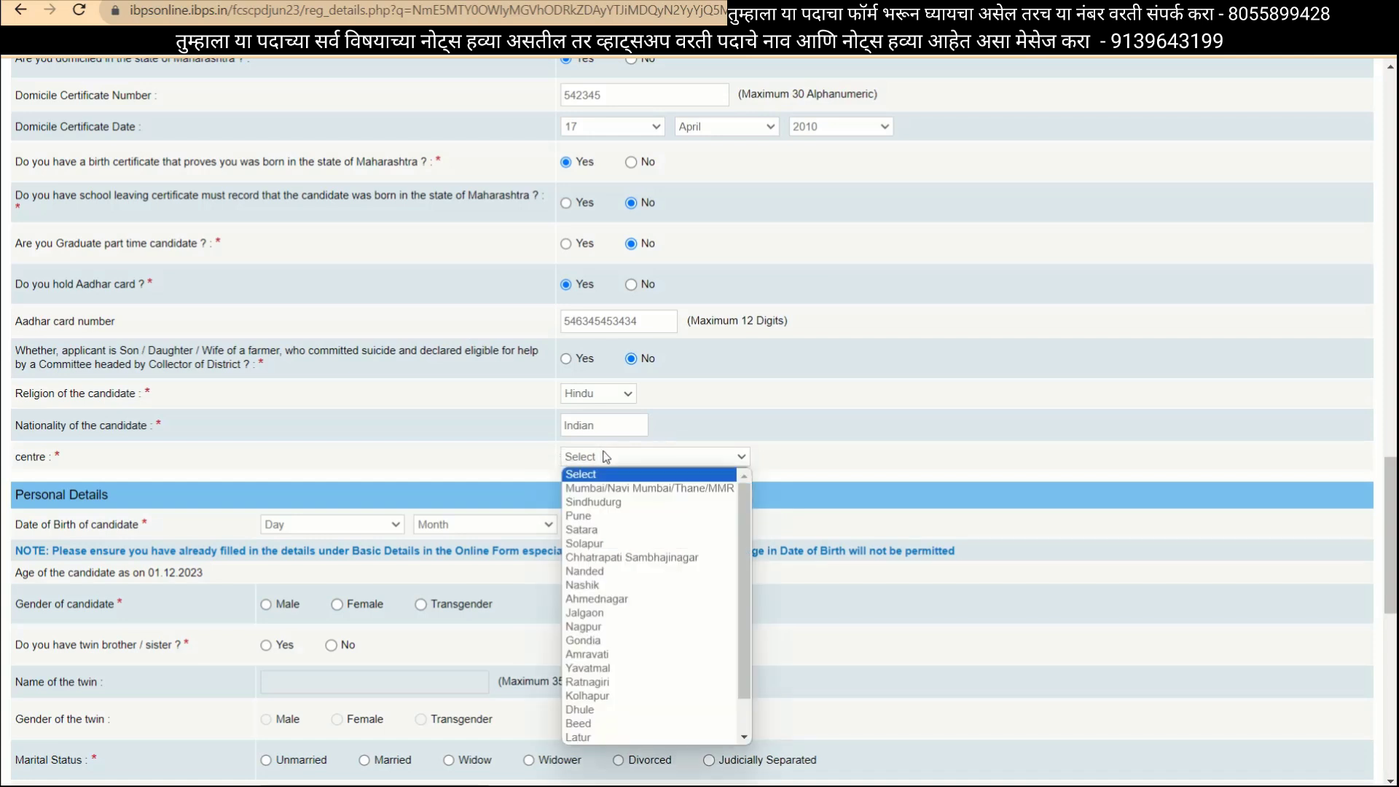
pyautogui.scroll(-2, 622, 575)
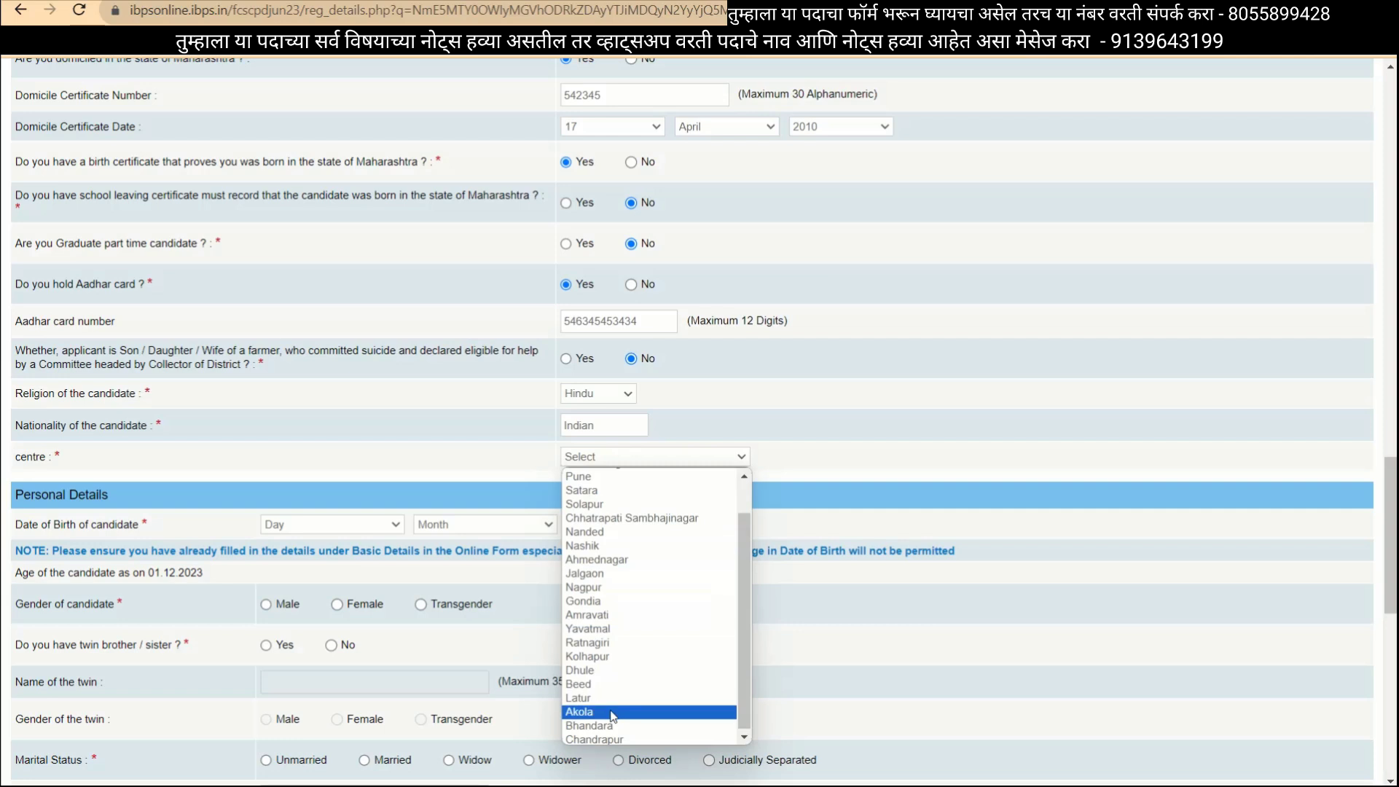
pyautogui.click(588, 628)
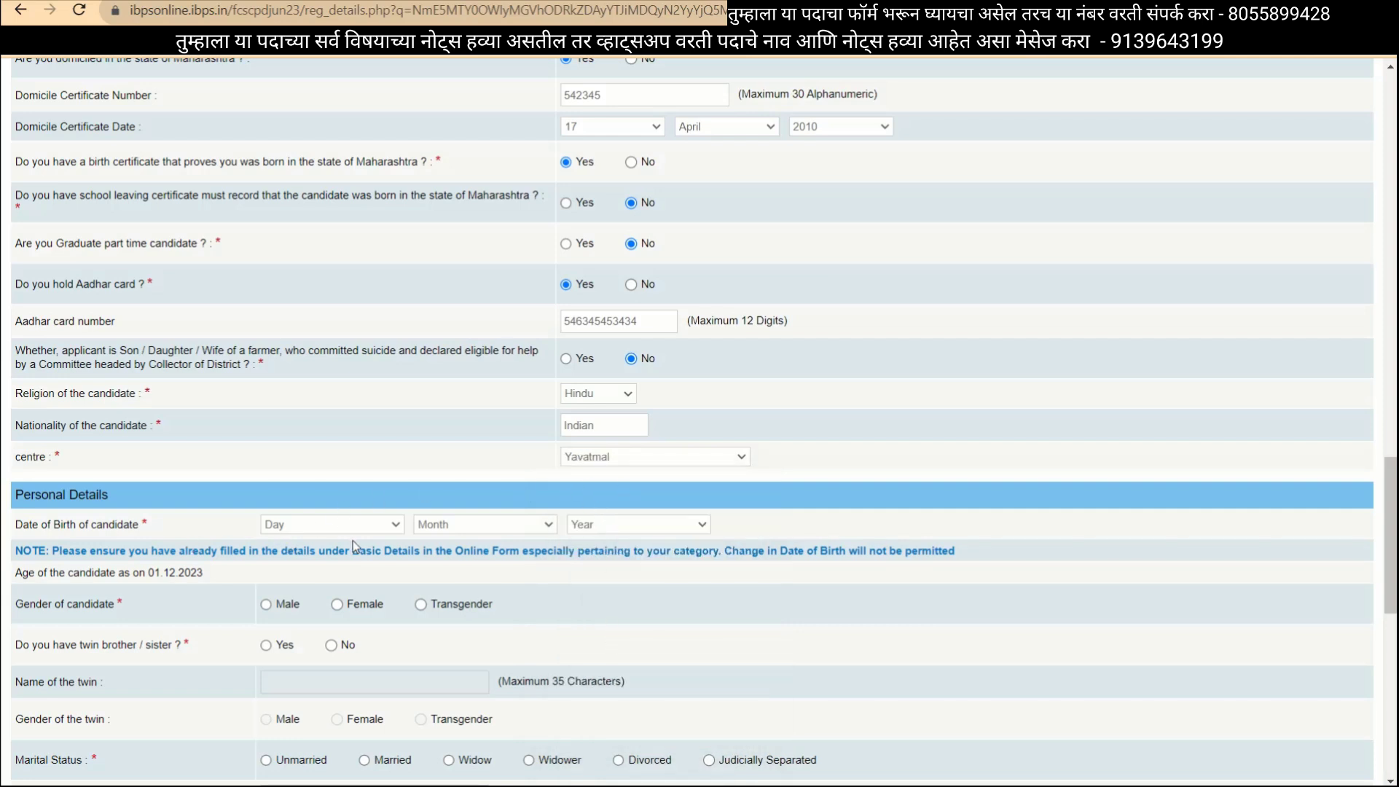
# Set the date of birth to 12 February 2000.
pyautogui.click(296, 526)
pyautogui.click(307, 412)
pyautogui.click(461, 525)
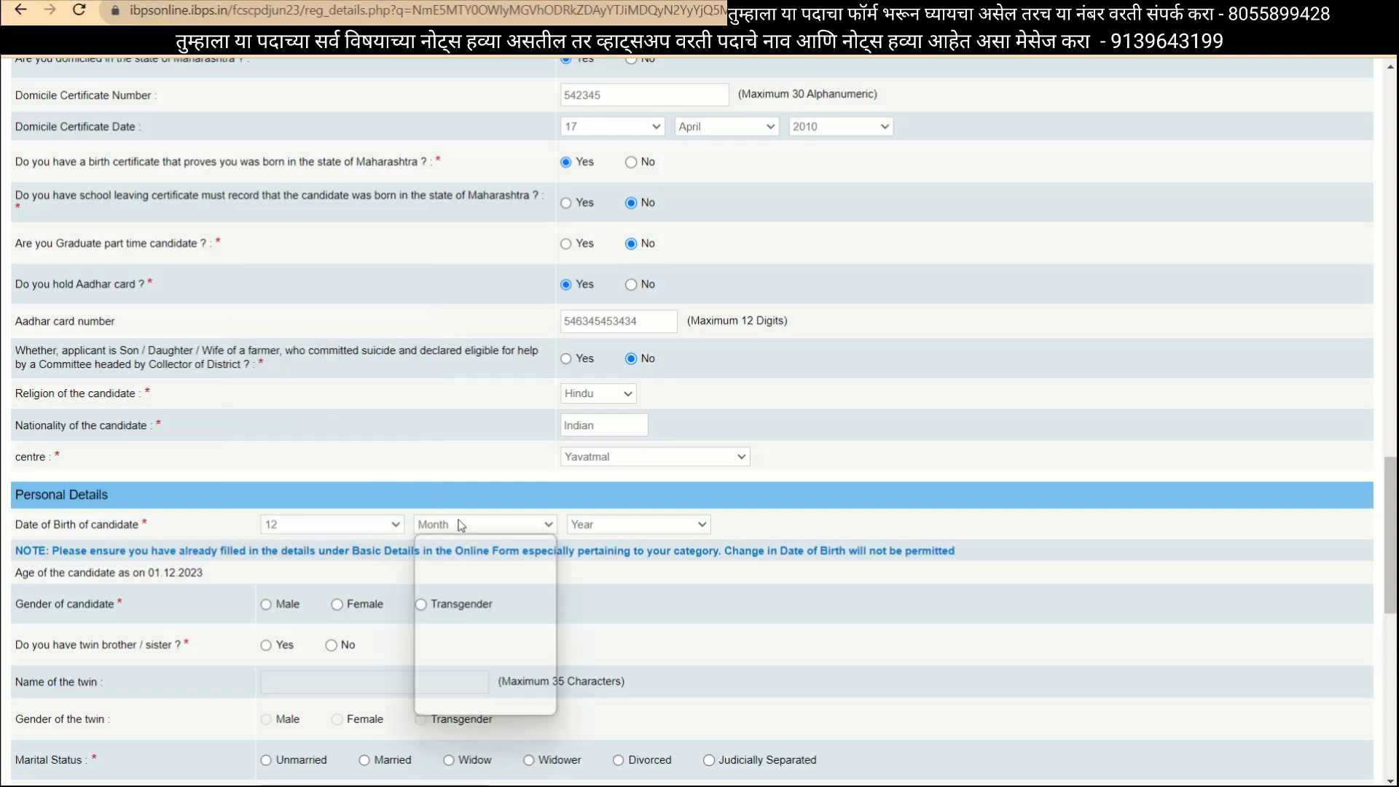
pyautogui.click(461, 572)
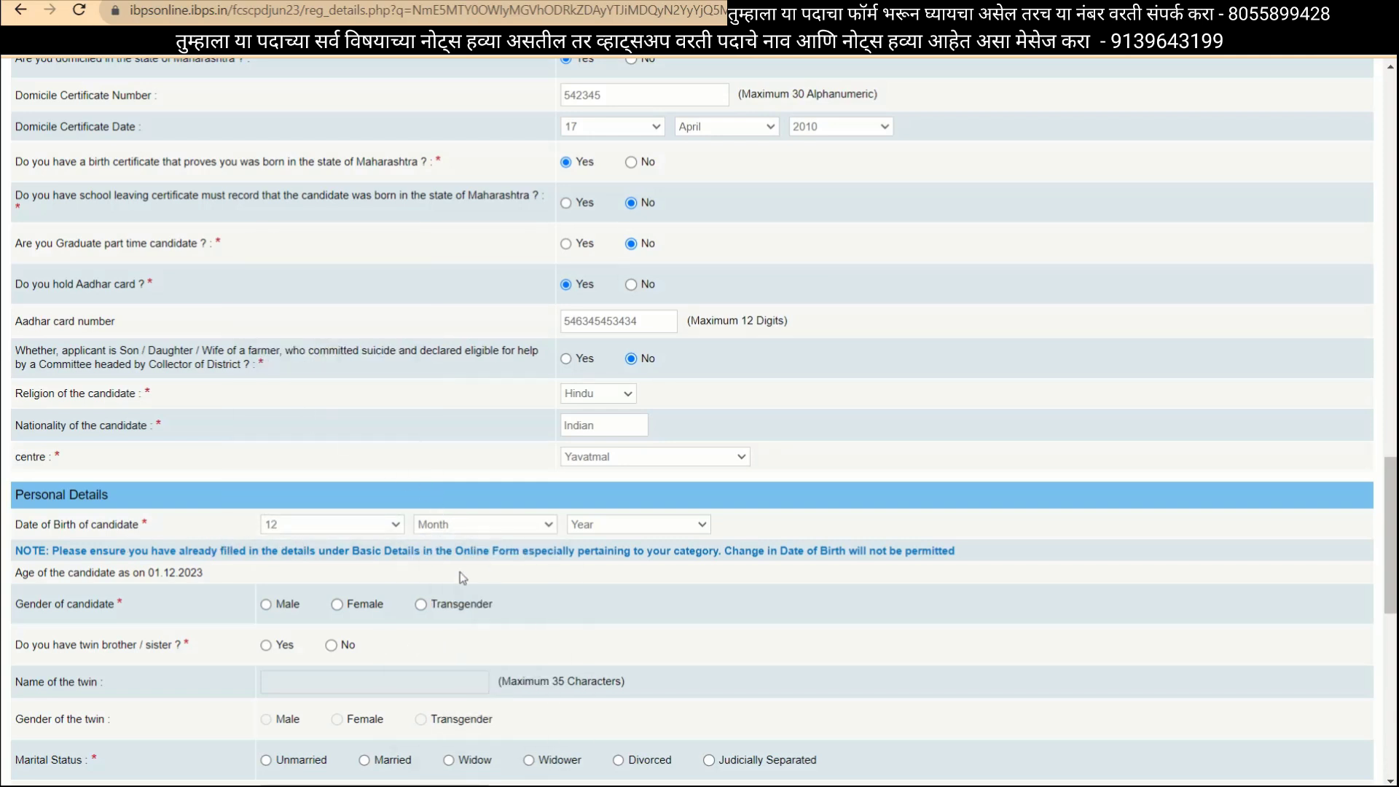
pyautogui.click(592, 527)
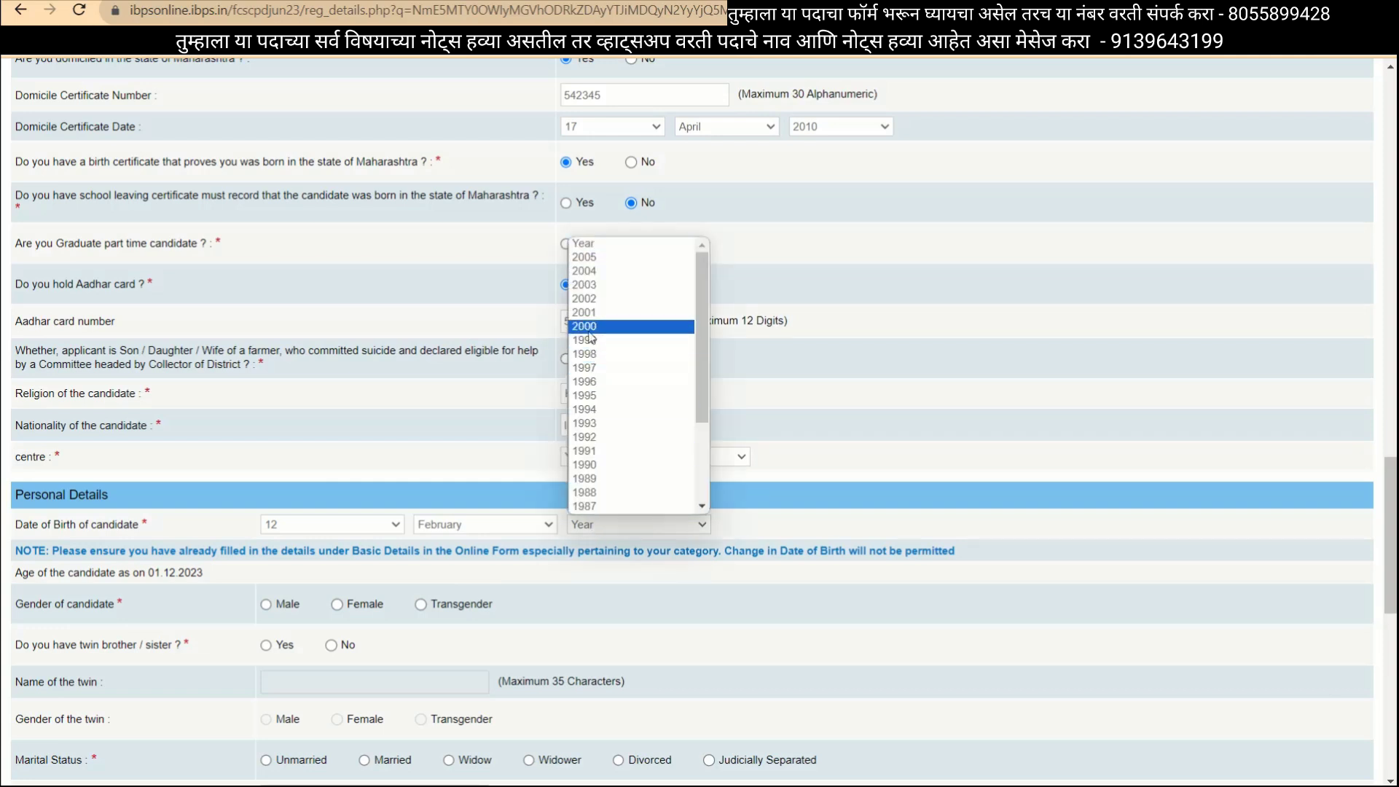
pyautogui.click(590, 332)
# Set gender to Male and answer Yes to having a twin brother or sister.
pyautogui.scroll(-3, 521, 480)
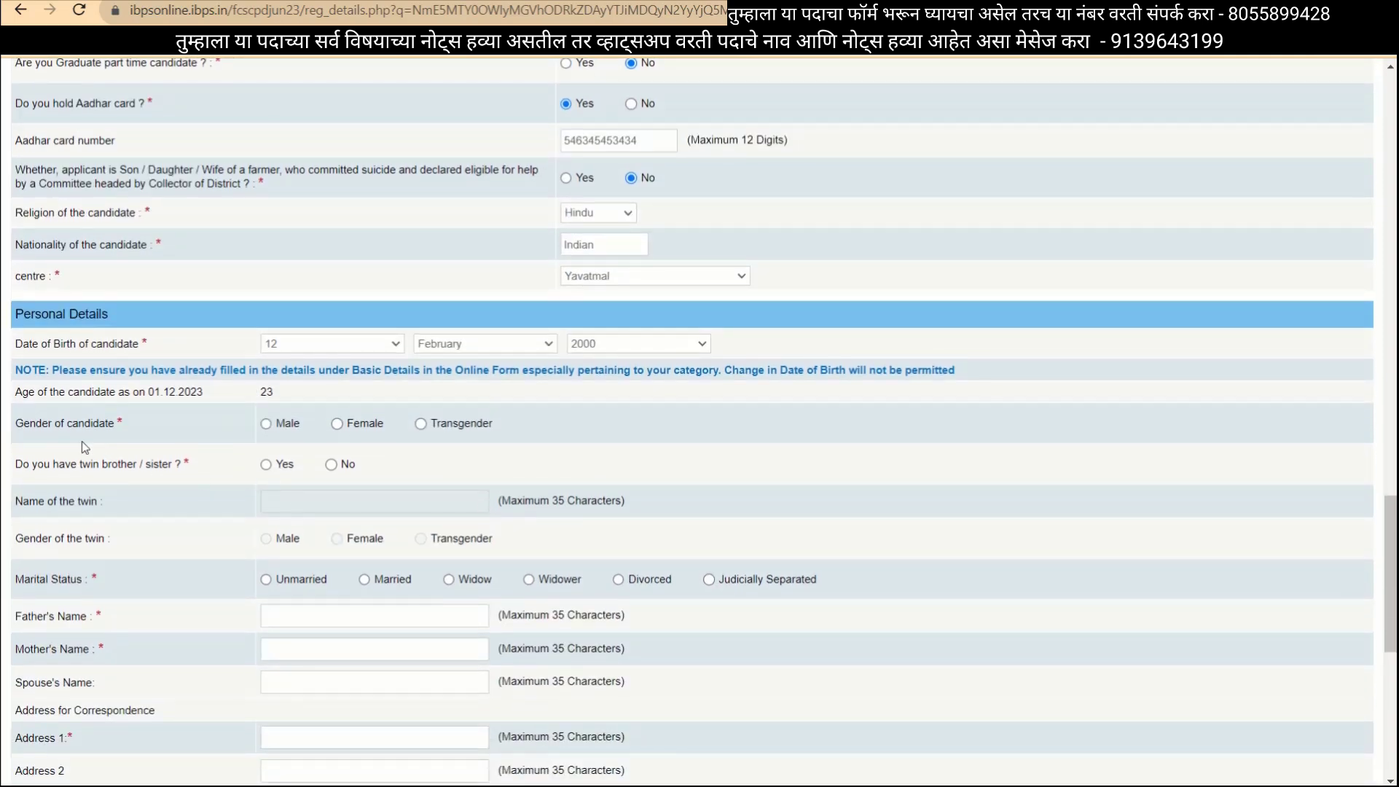
pyautogui.click(266, 425)
pyautogui.click(267, 465)
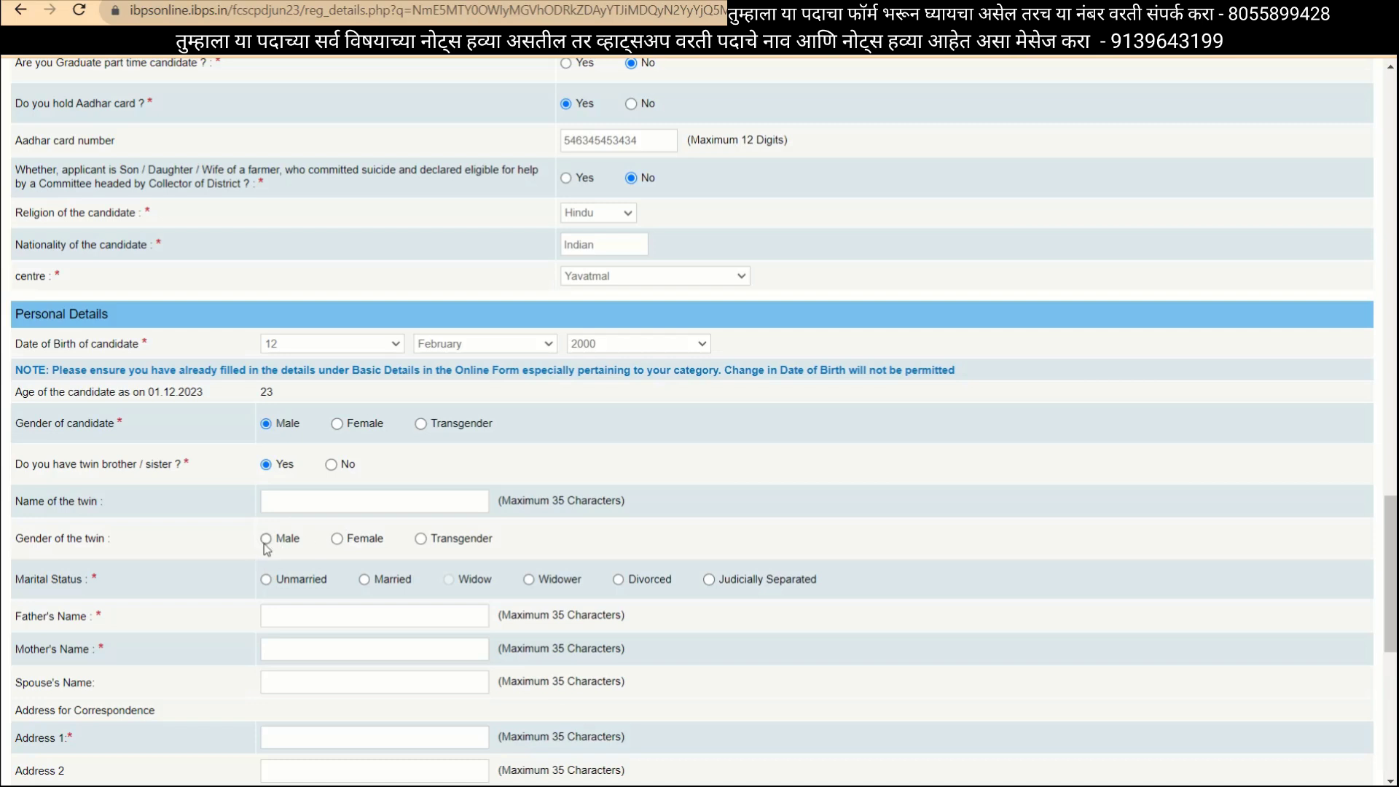
# Change the twin answer to No and set marital status to Unmarried.
pyautogui.click(331, 465)
pyautogui.scroll(-3, 333, 470)
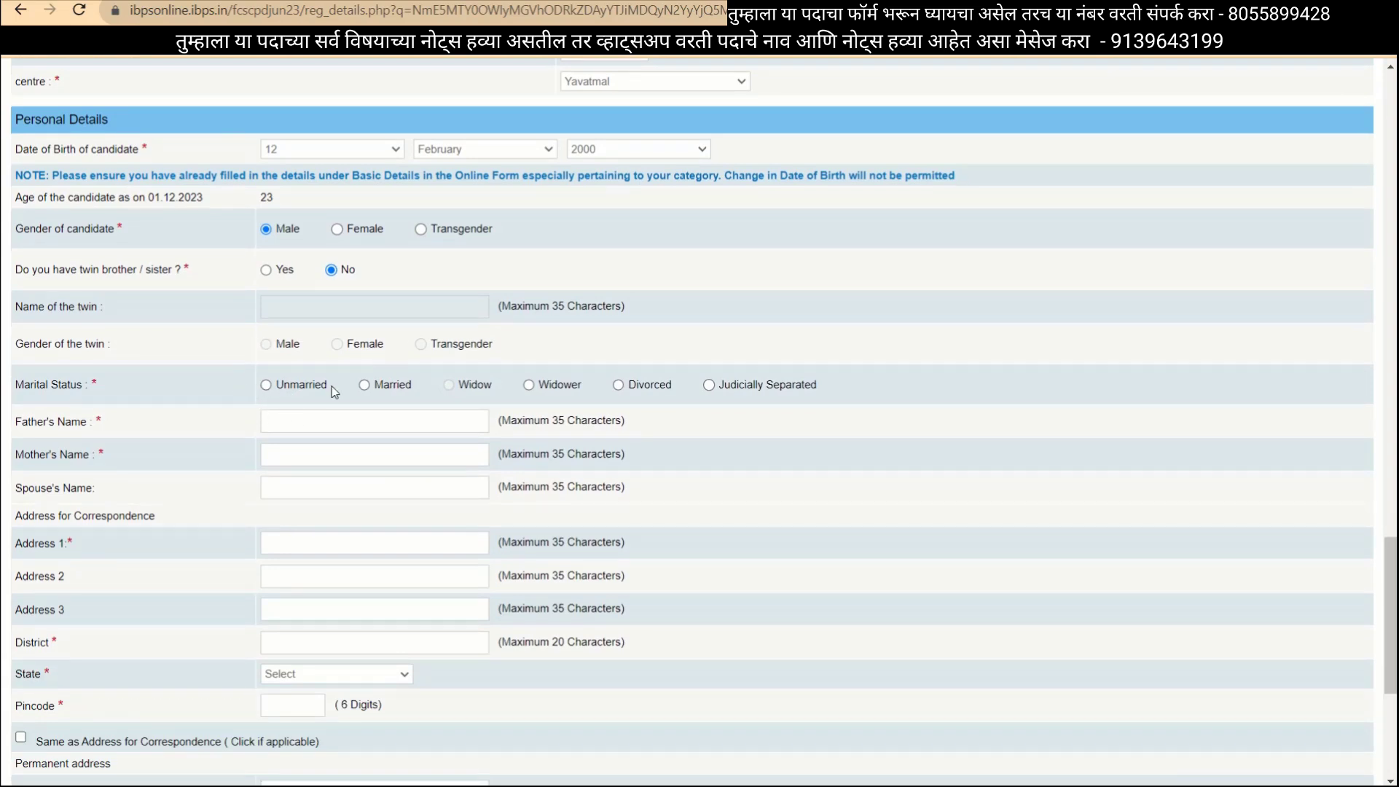
pyautogui.click(266, 386)
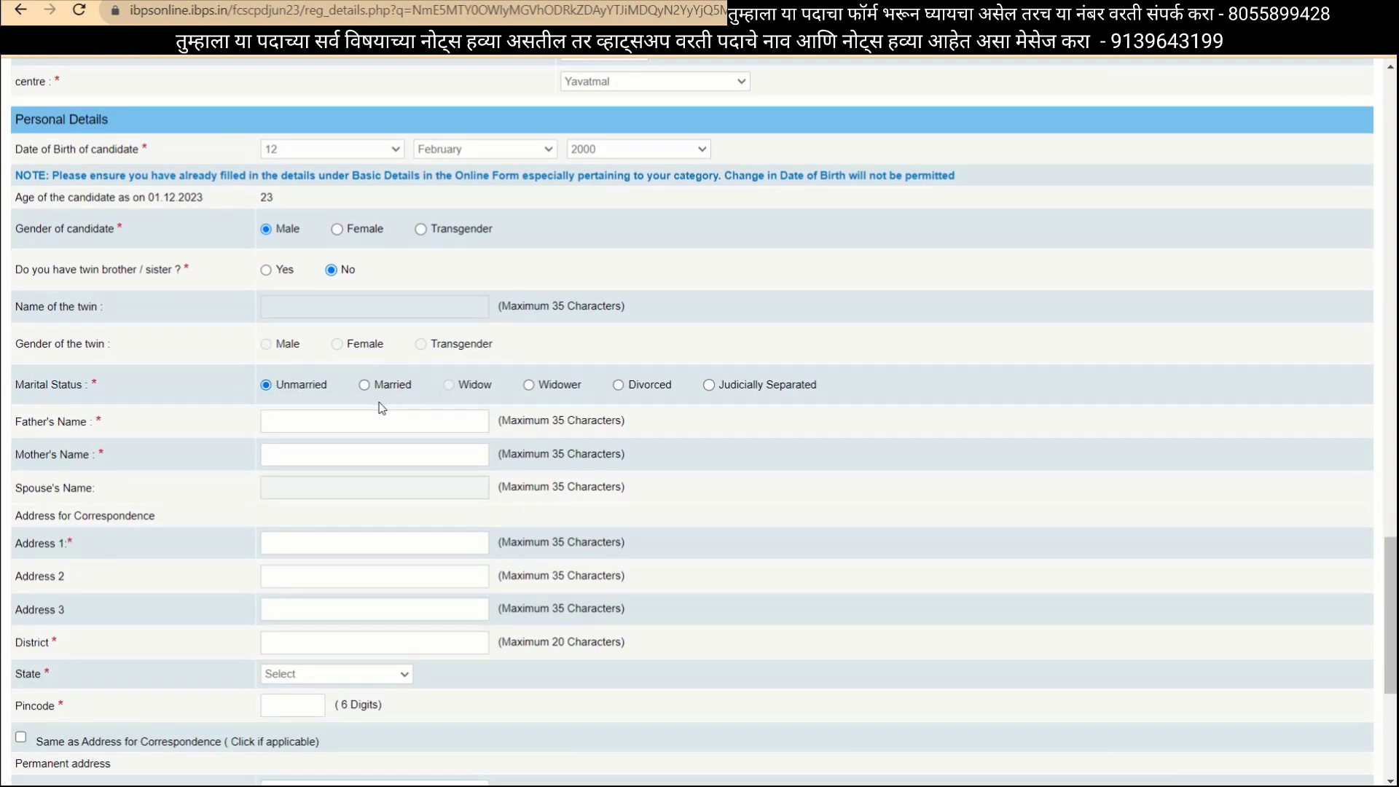
pyautogui.click(365, 386)
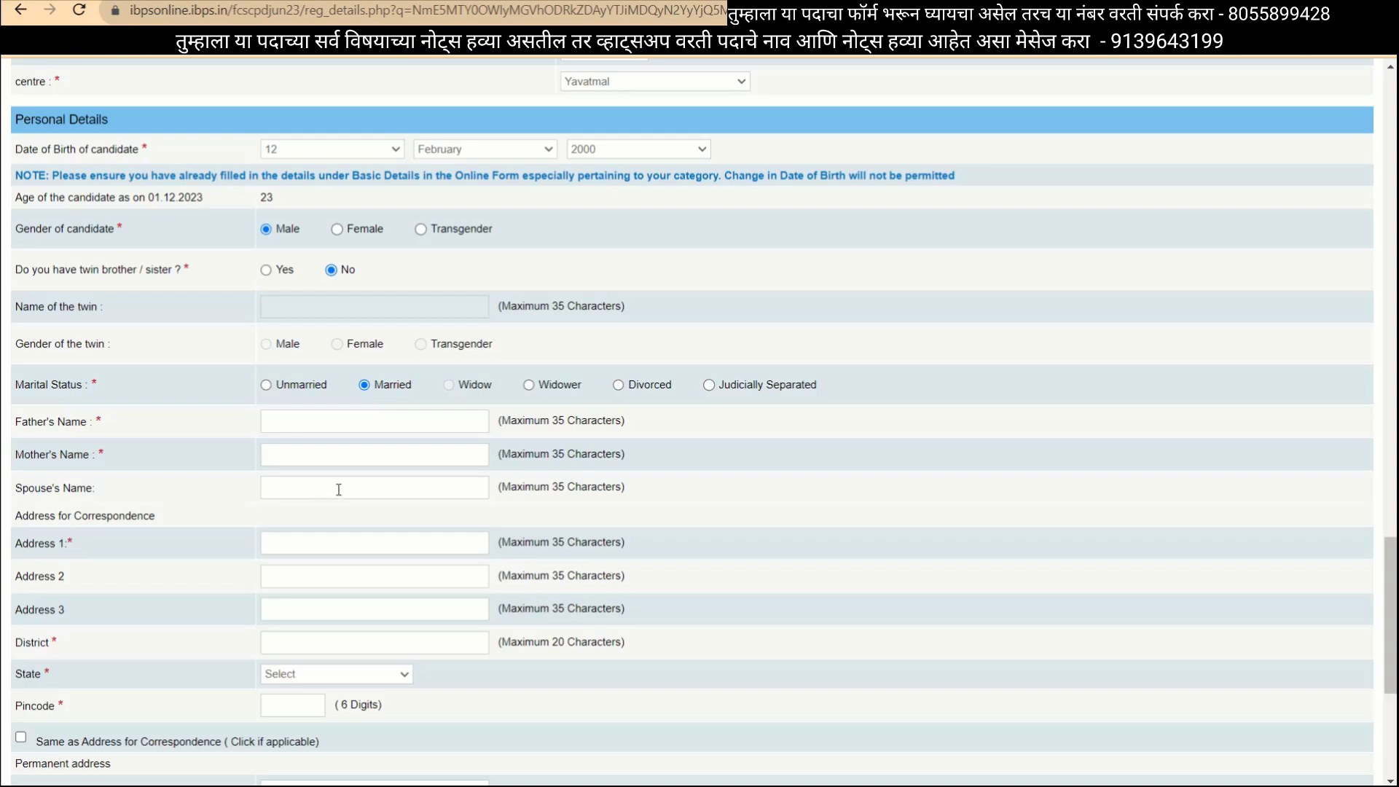
pyautogui.click(266, 385)
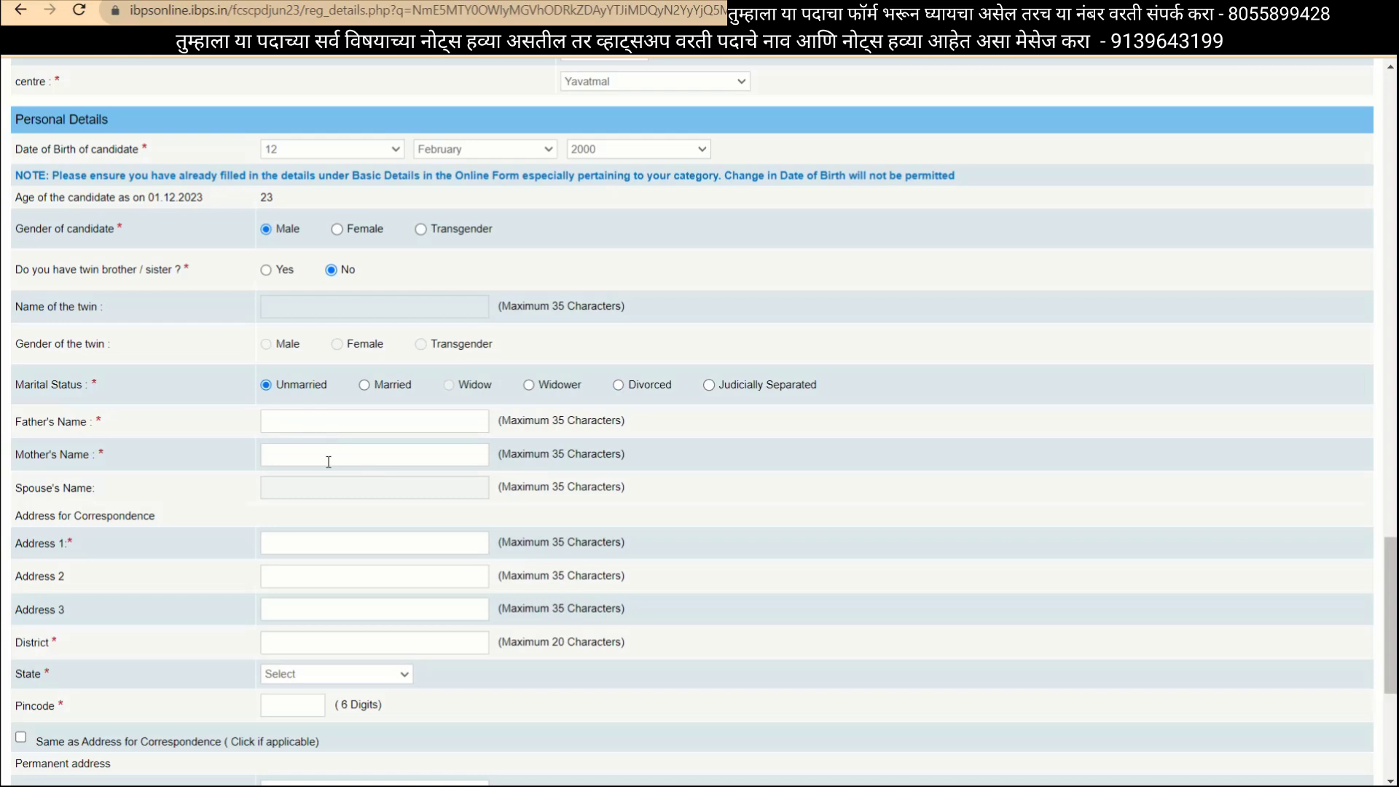
# Choose MAHARASHTRA as the correspondence address state and scroll to the form's bottom.
pyautogui.scroll(-2, 310, 457)
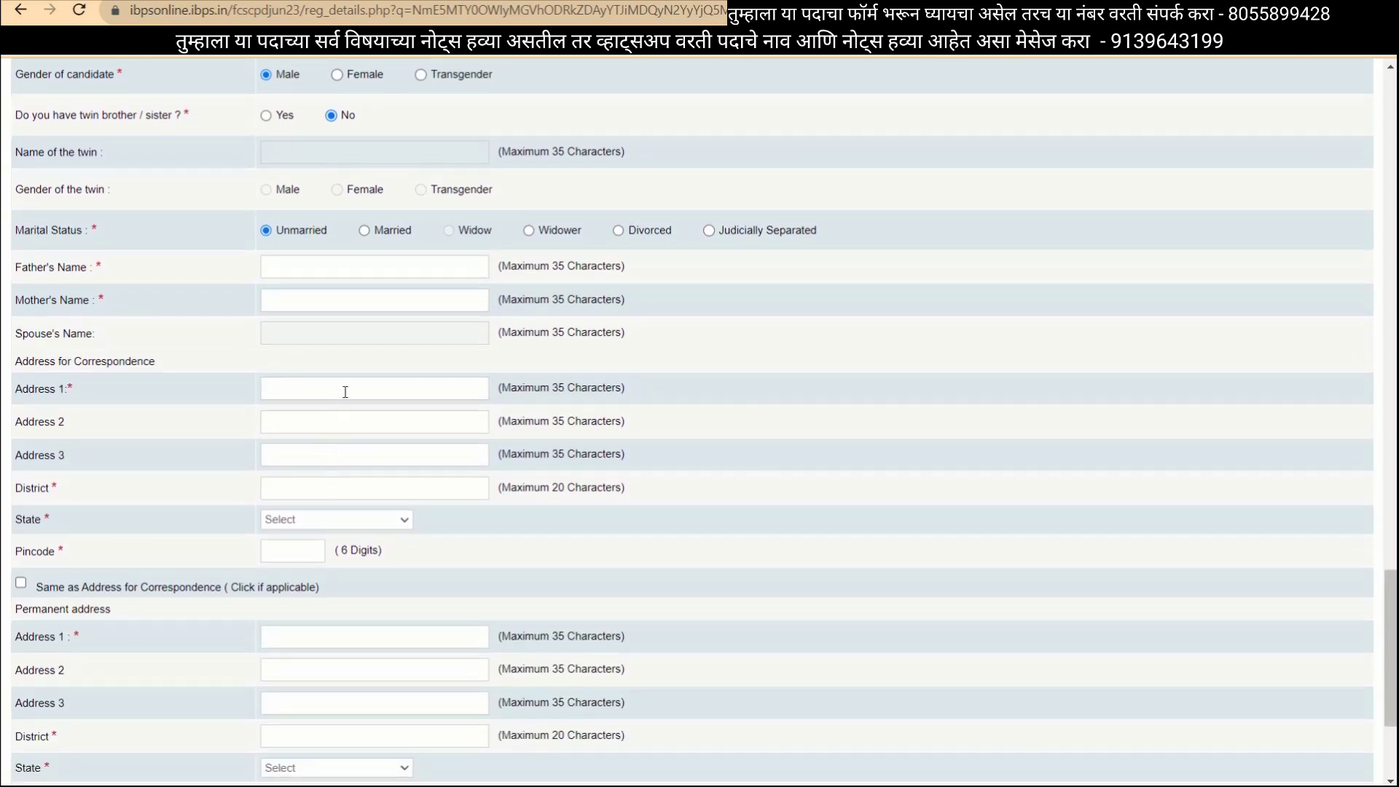
pyautogui.click(341, 519)
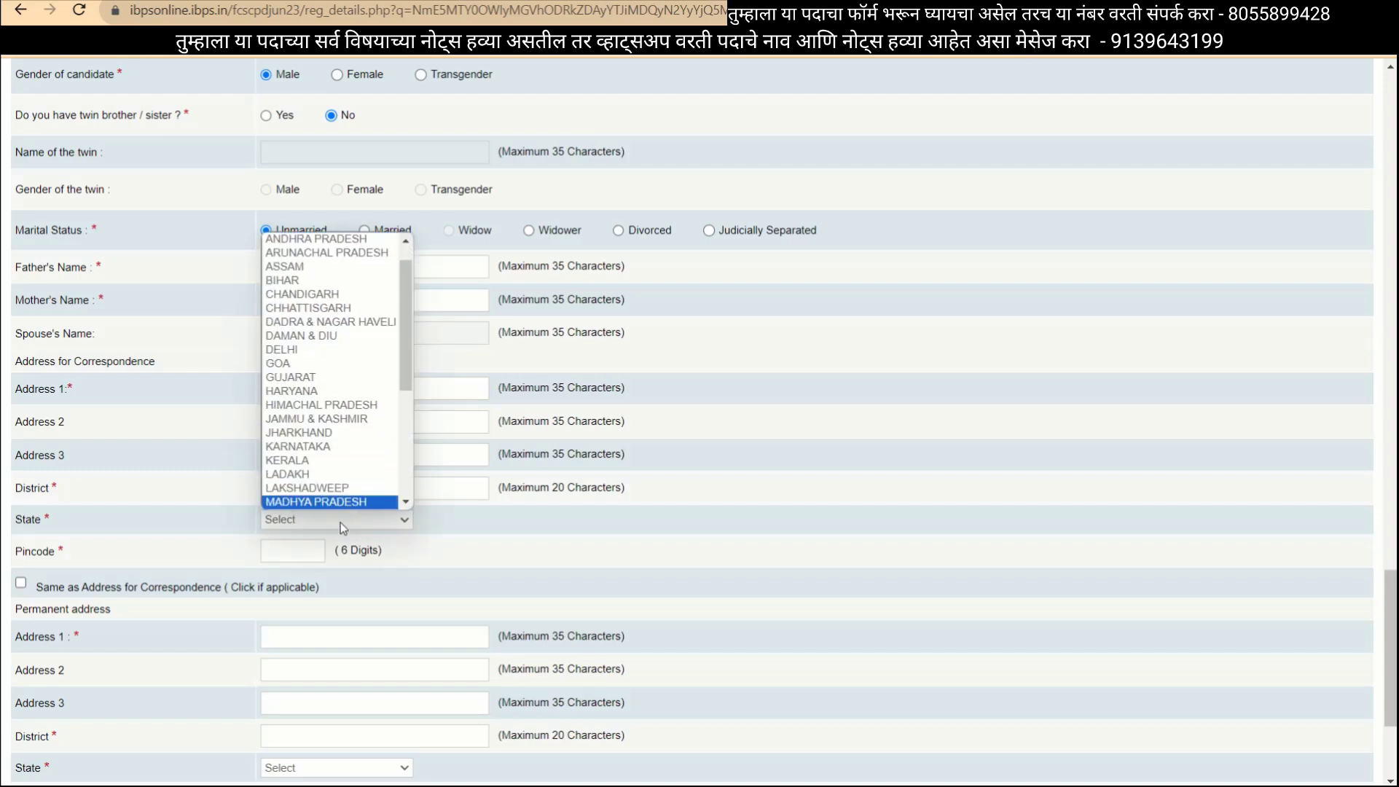
pyautogui.press('Down')
pyautogui.press('Return')
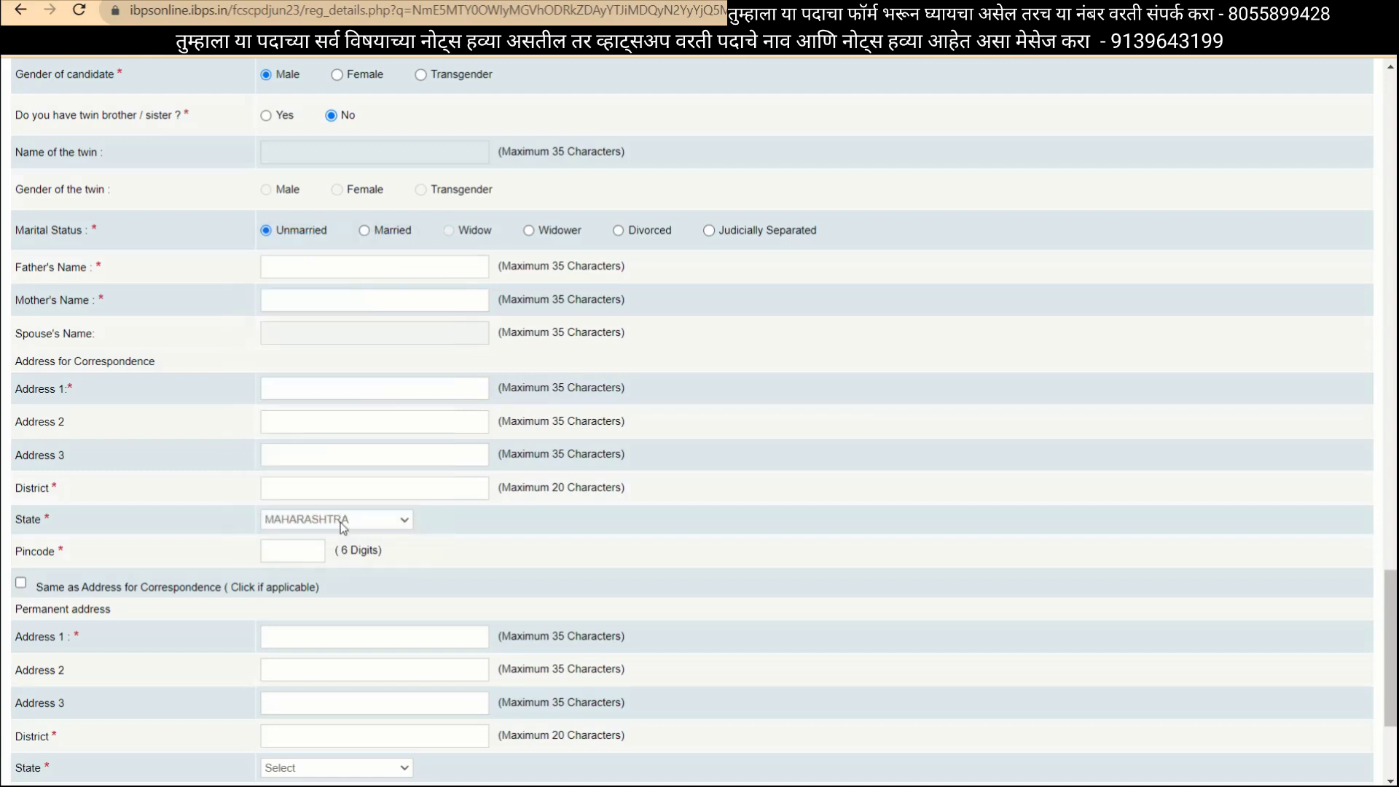
pyautogui.scroll(-1, 296, 515)
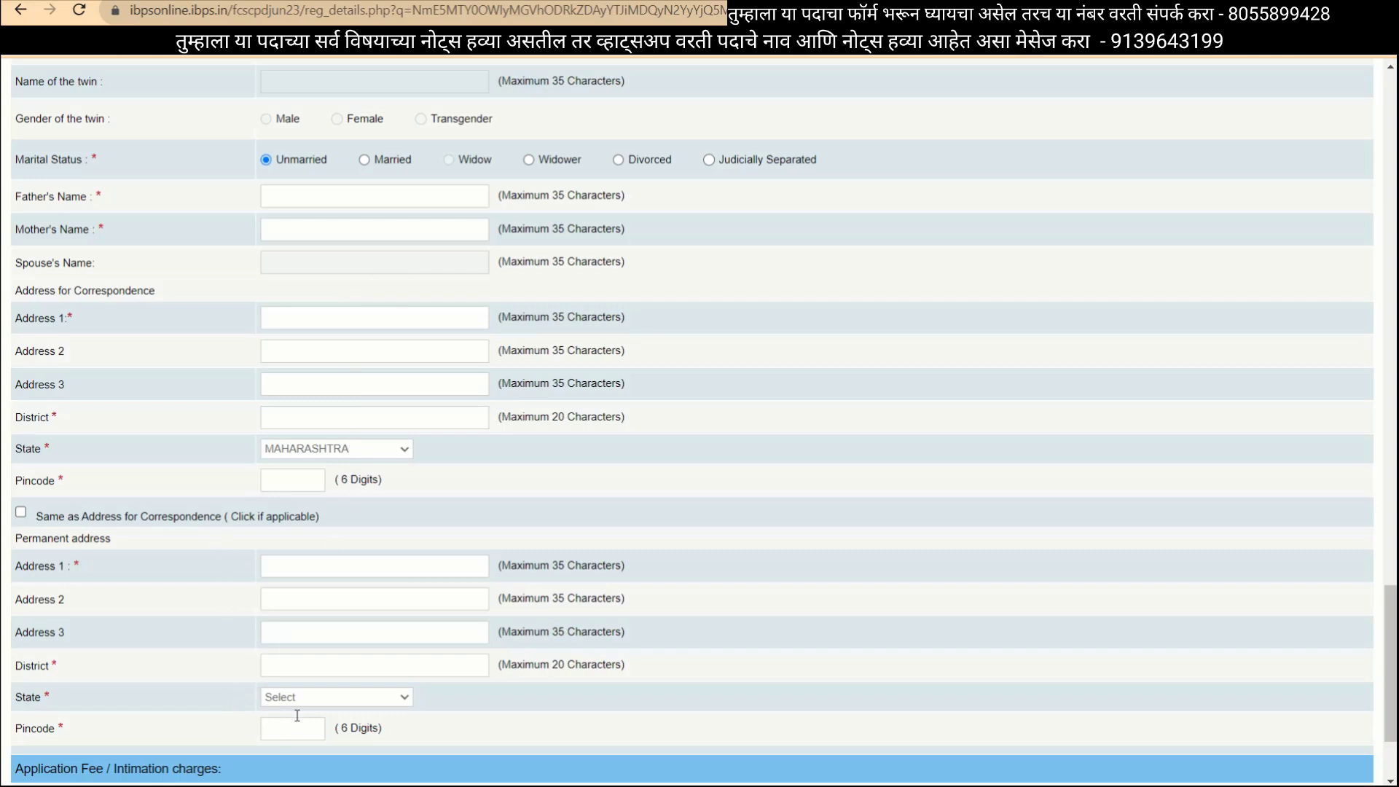
pyautogui.scroll(-2, 402, 719)
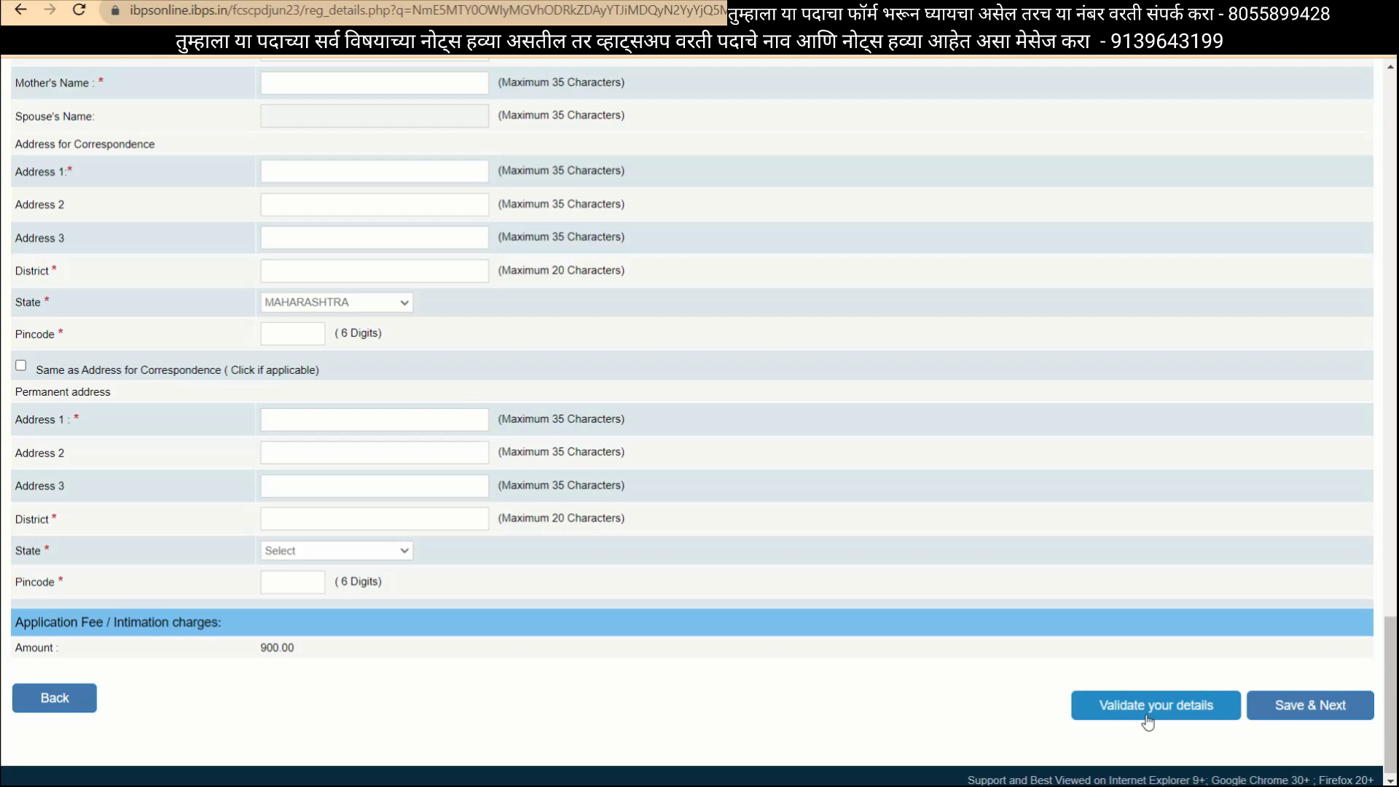
# Validate the personal details, dismiss the Verified Successfully alert, and Save & Next to education.
pyautogui.scroll(8, 962, 575)
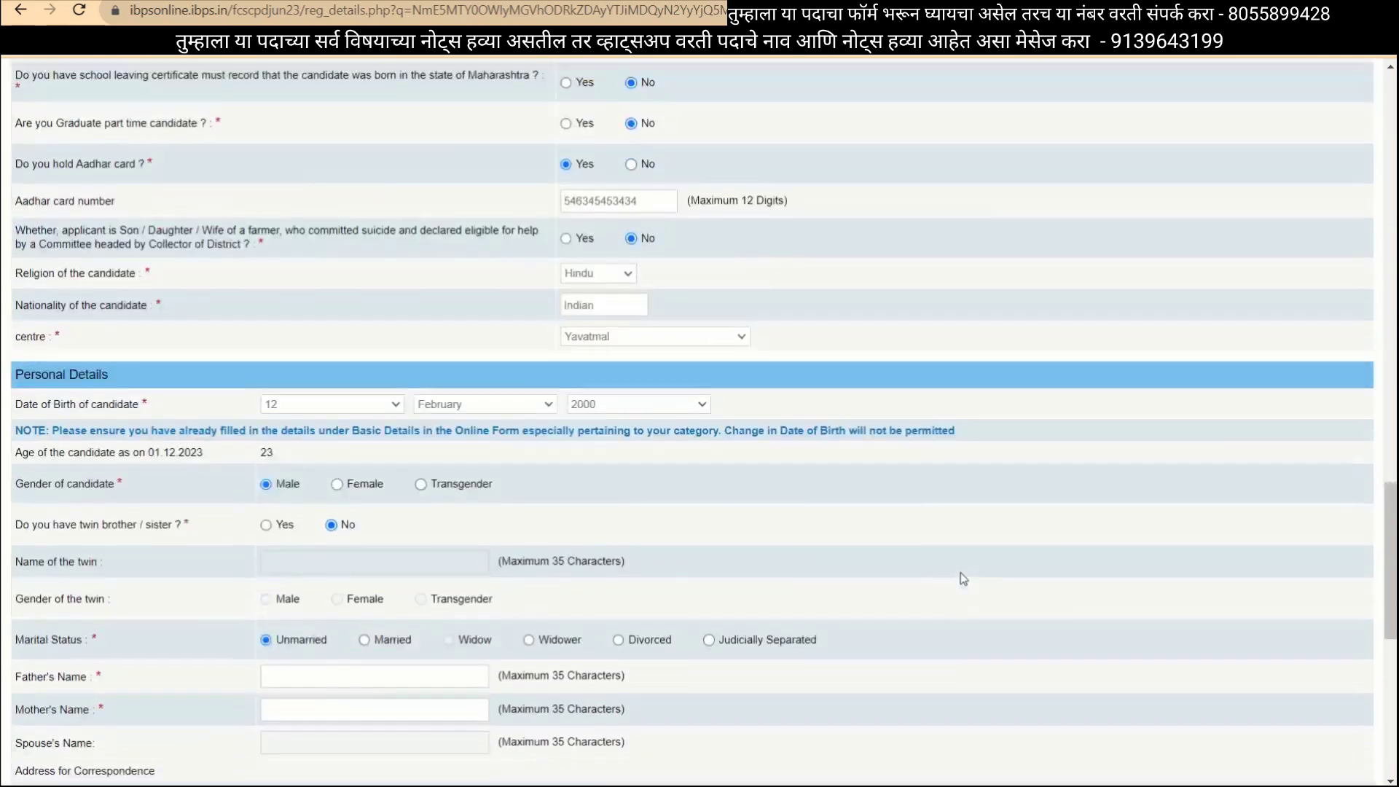
pyautogui.scroll(-1, 963, 578)
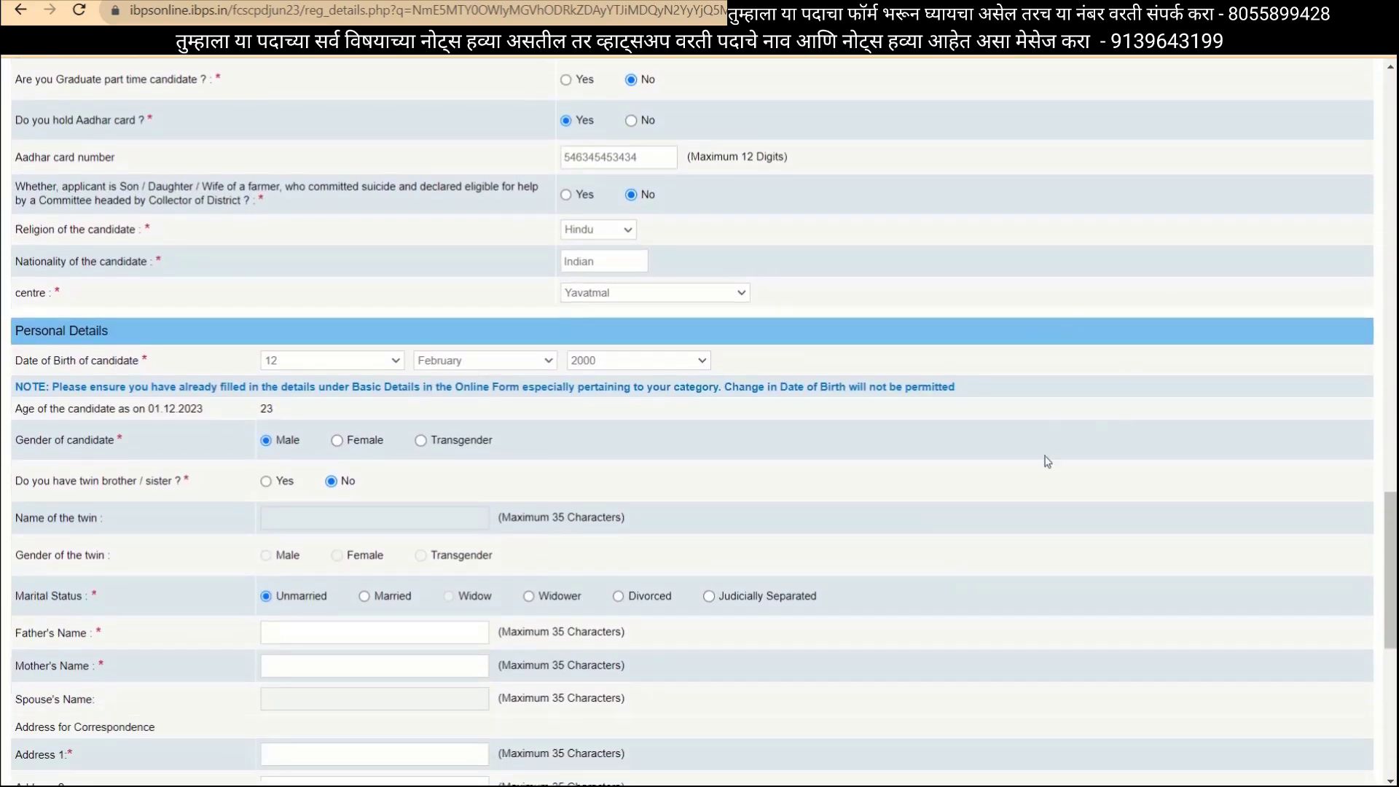
pyautogui.scroll(-8, 1047, 461)
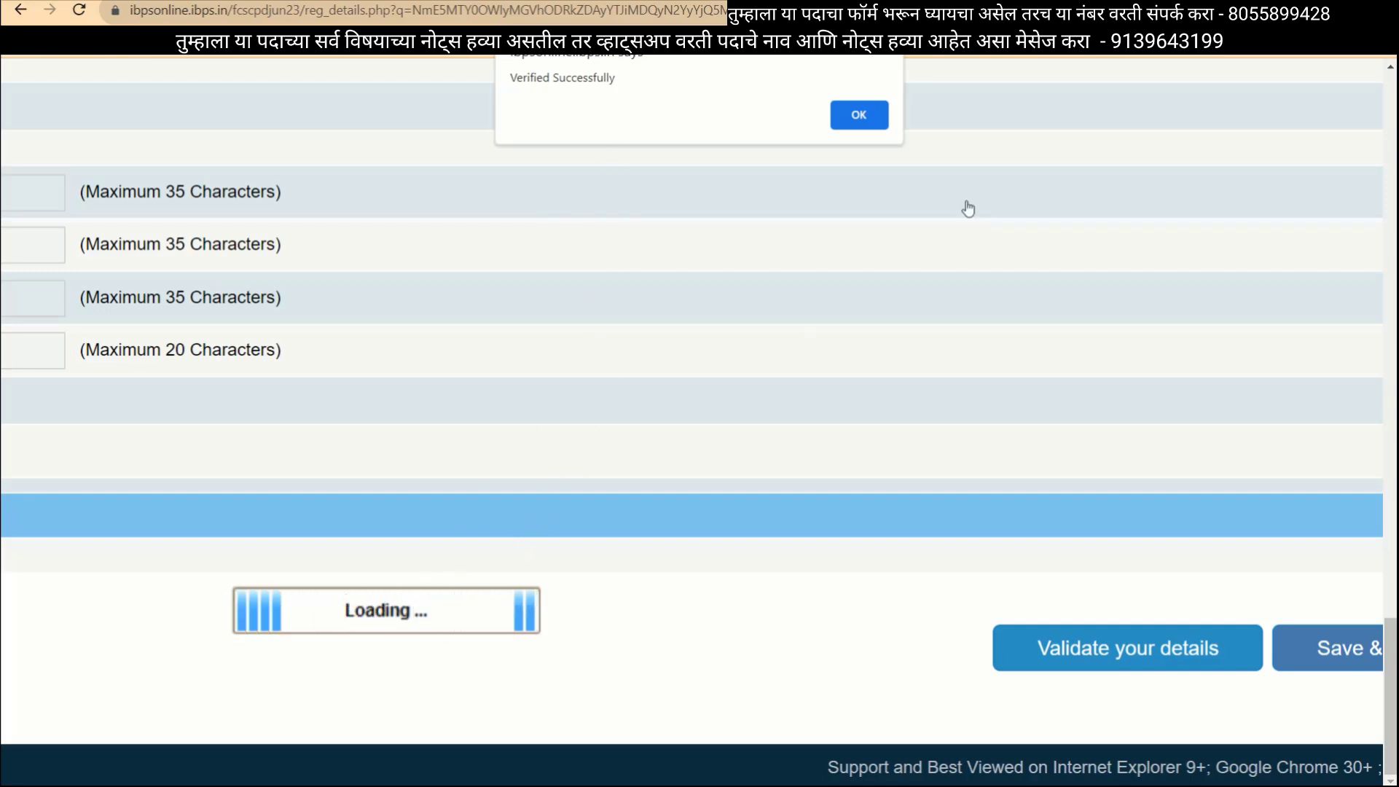
pyautogui.click(860, 114)
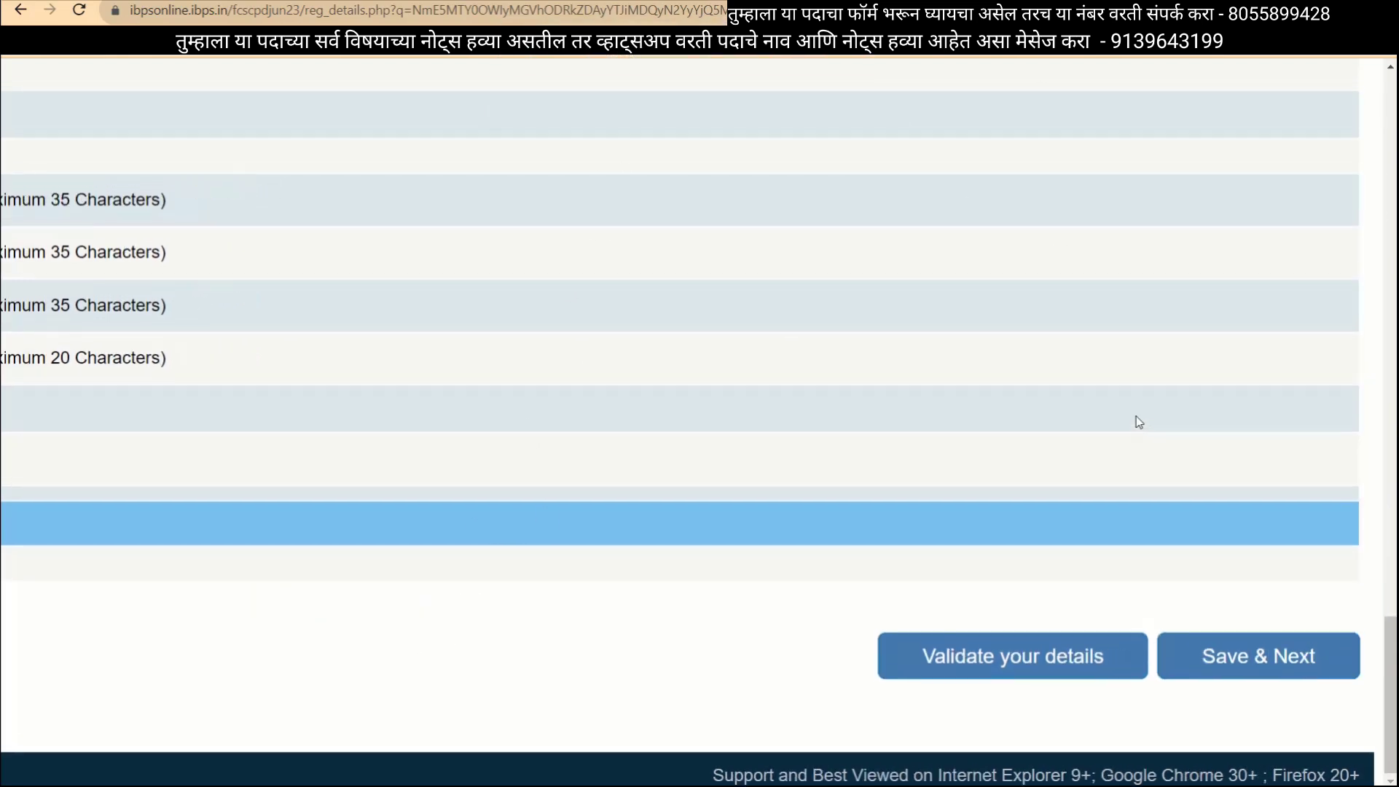
pyautogui.click(1216, 658)
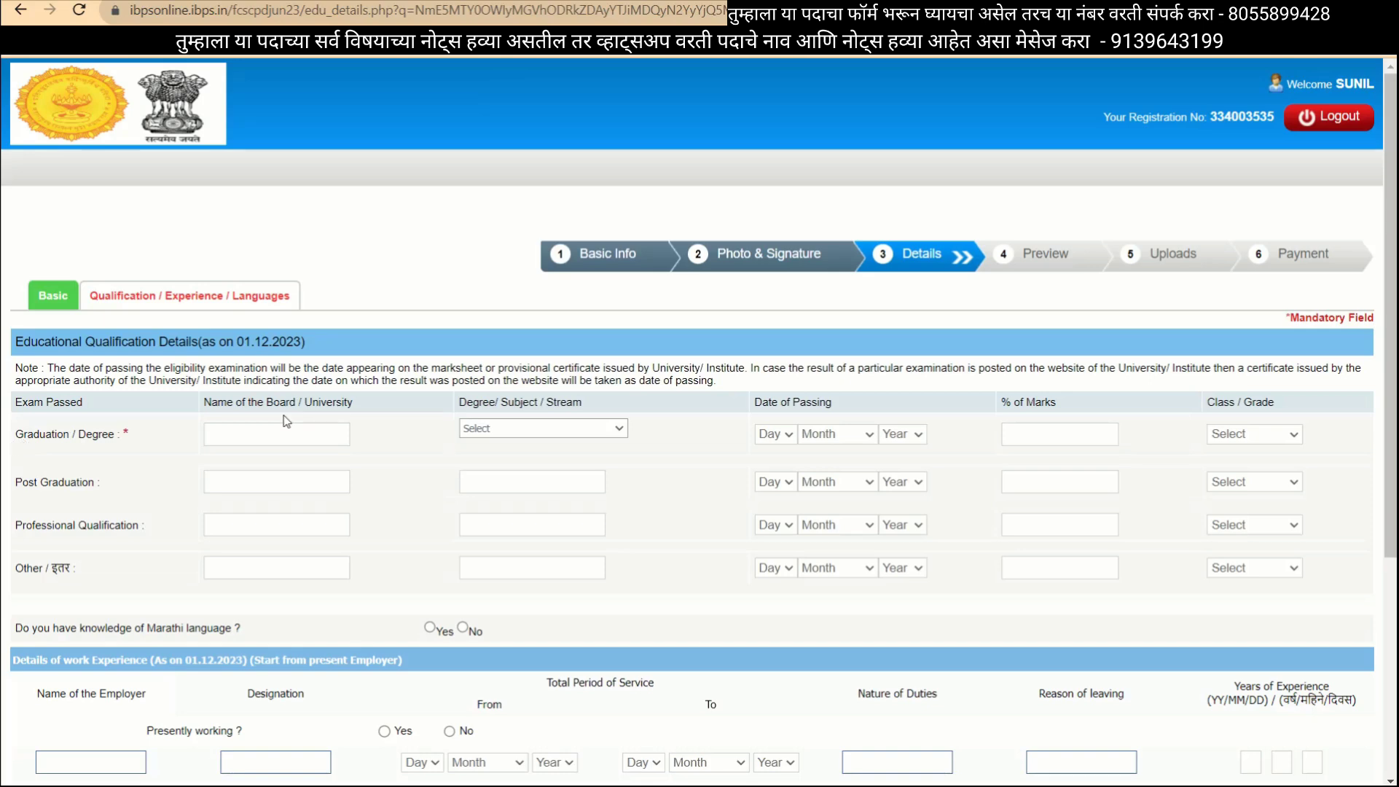
# Set the graduation stream to Arts, passed on 01 March 2017.
pyautogui.scroll(-2, 287, 422)
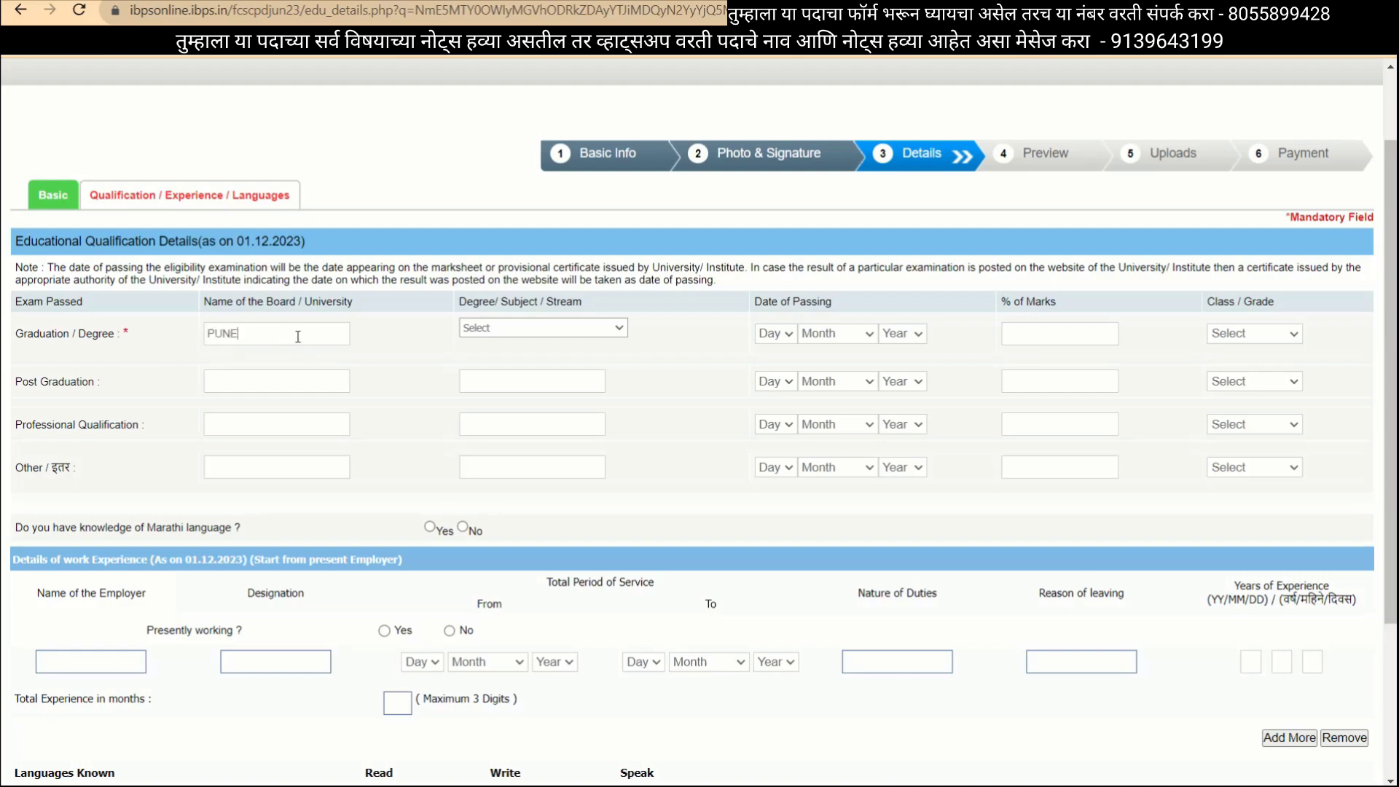
pyautogui.click(600, 329)
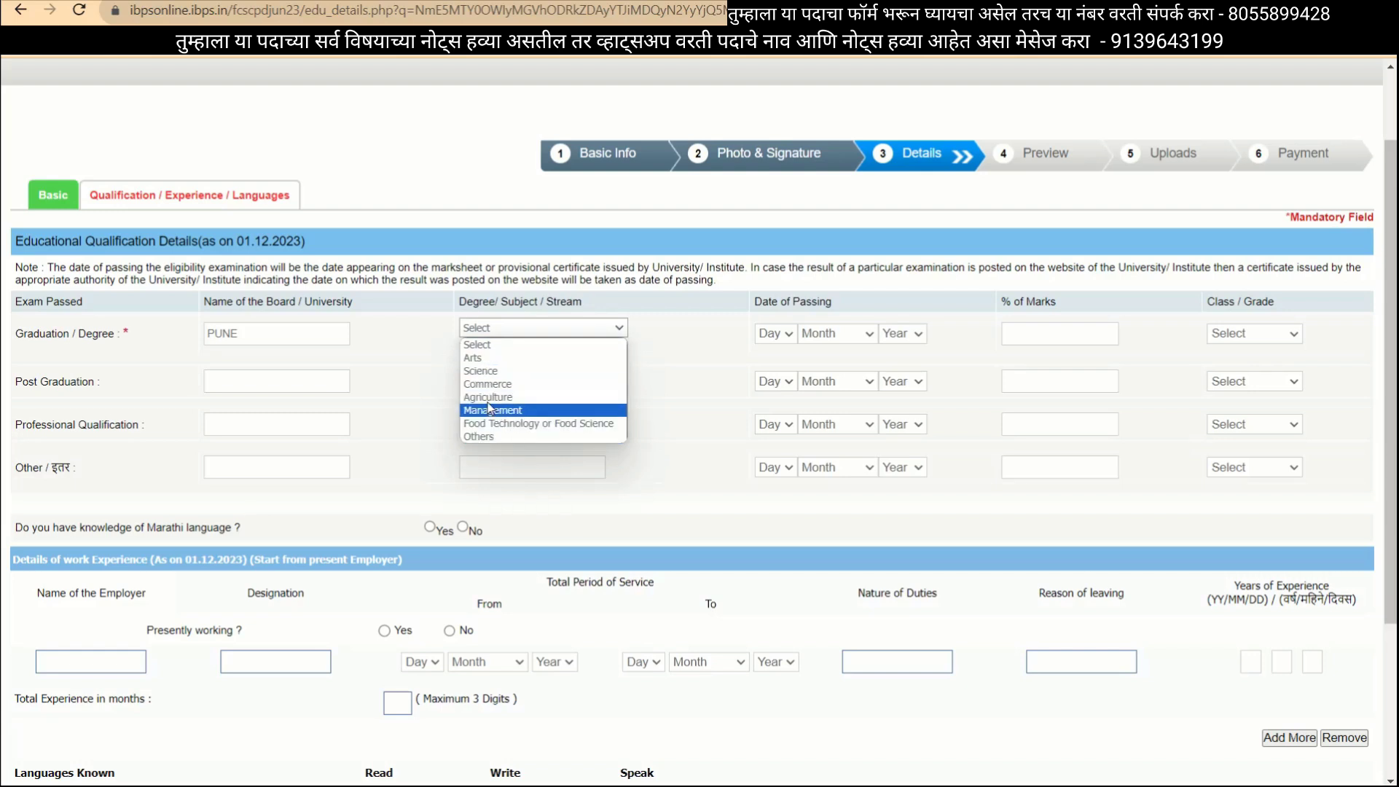
pyautogui.click(480, 358)
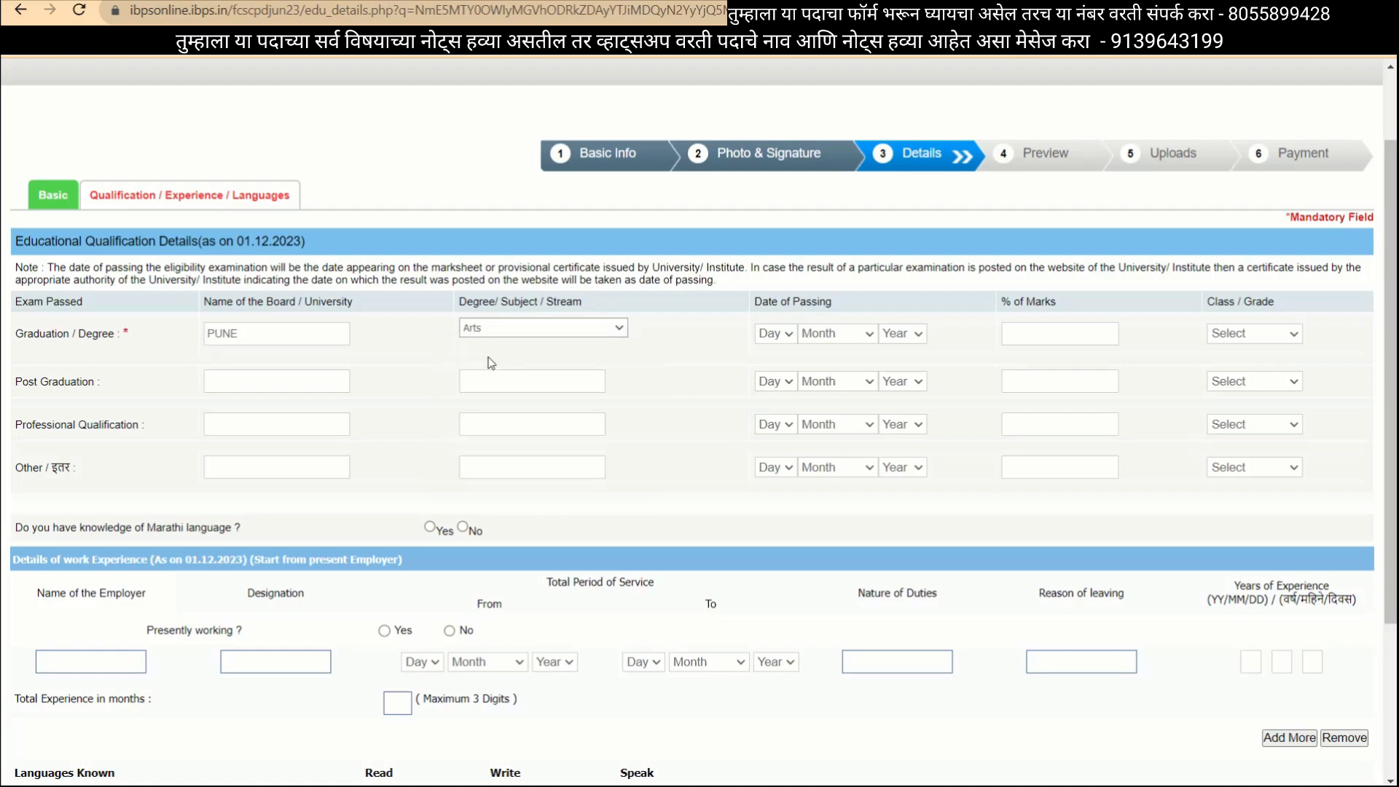
pyautogui.click(777, 337)
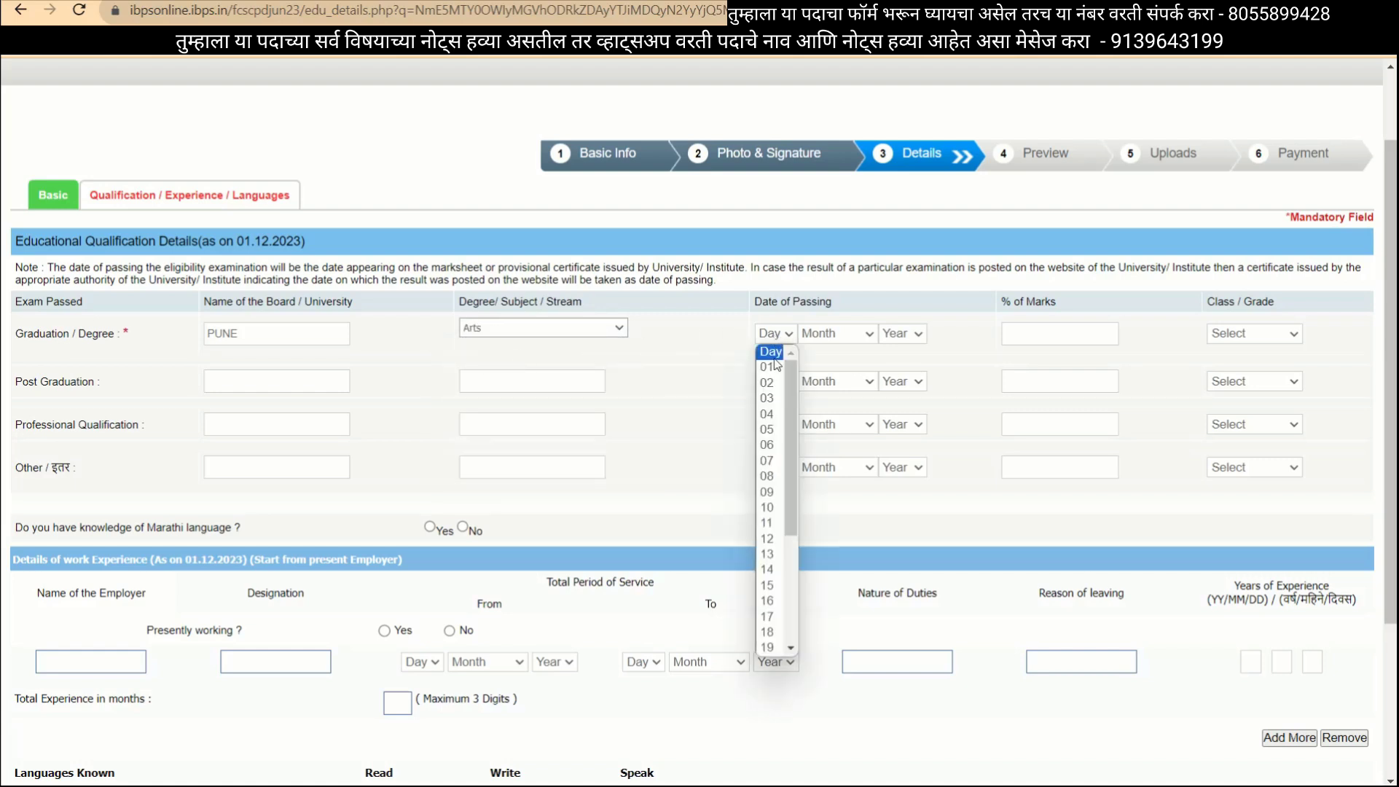
pyautogui.click(767, 366)
pyautogui.click(843, 337)
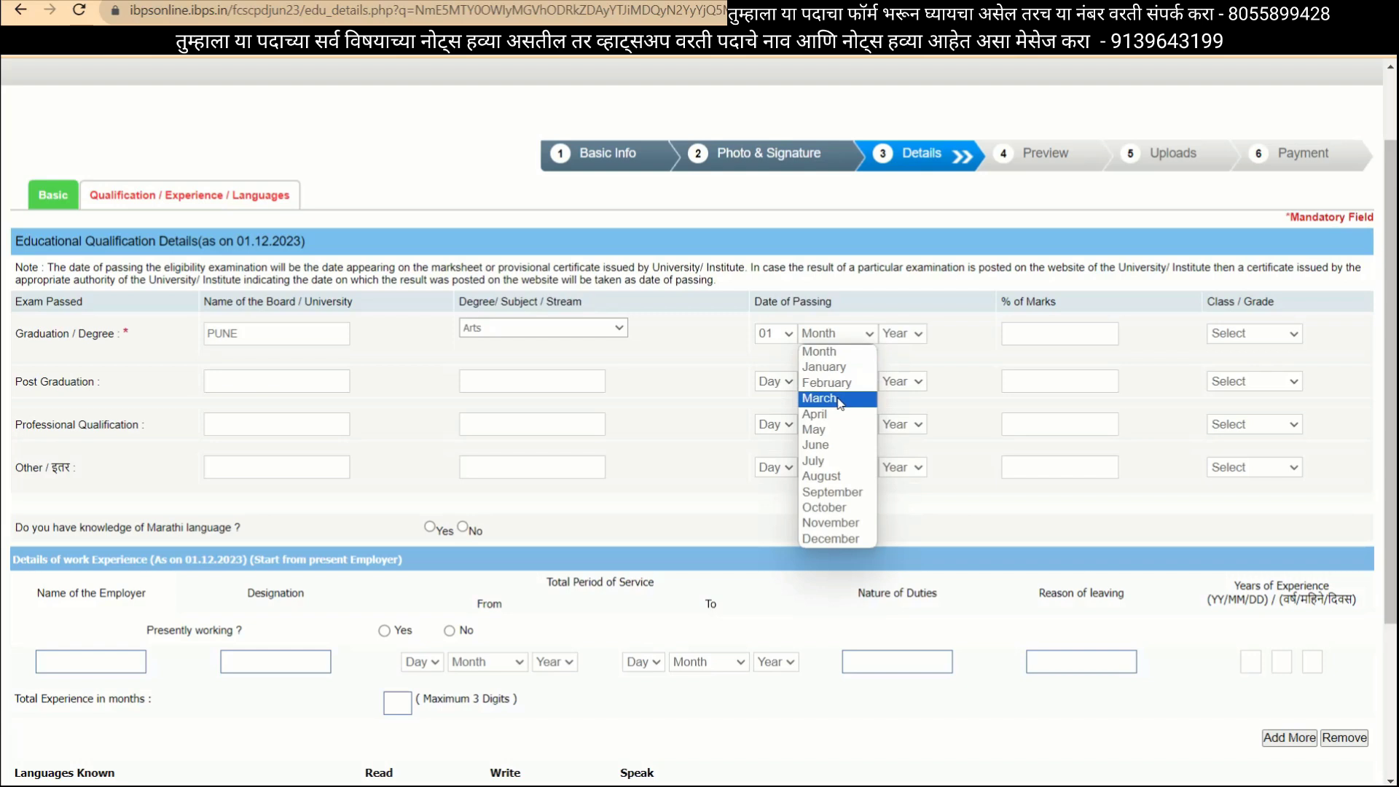
pyautogui.click(819, 398)
pyautogui.click(904, 333)
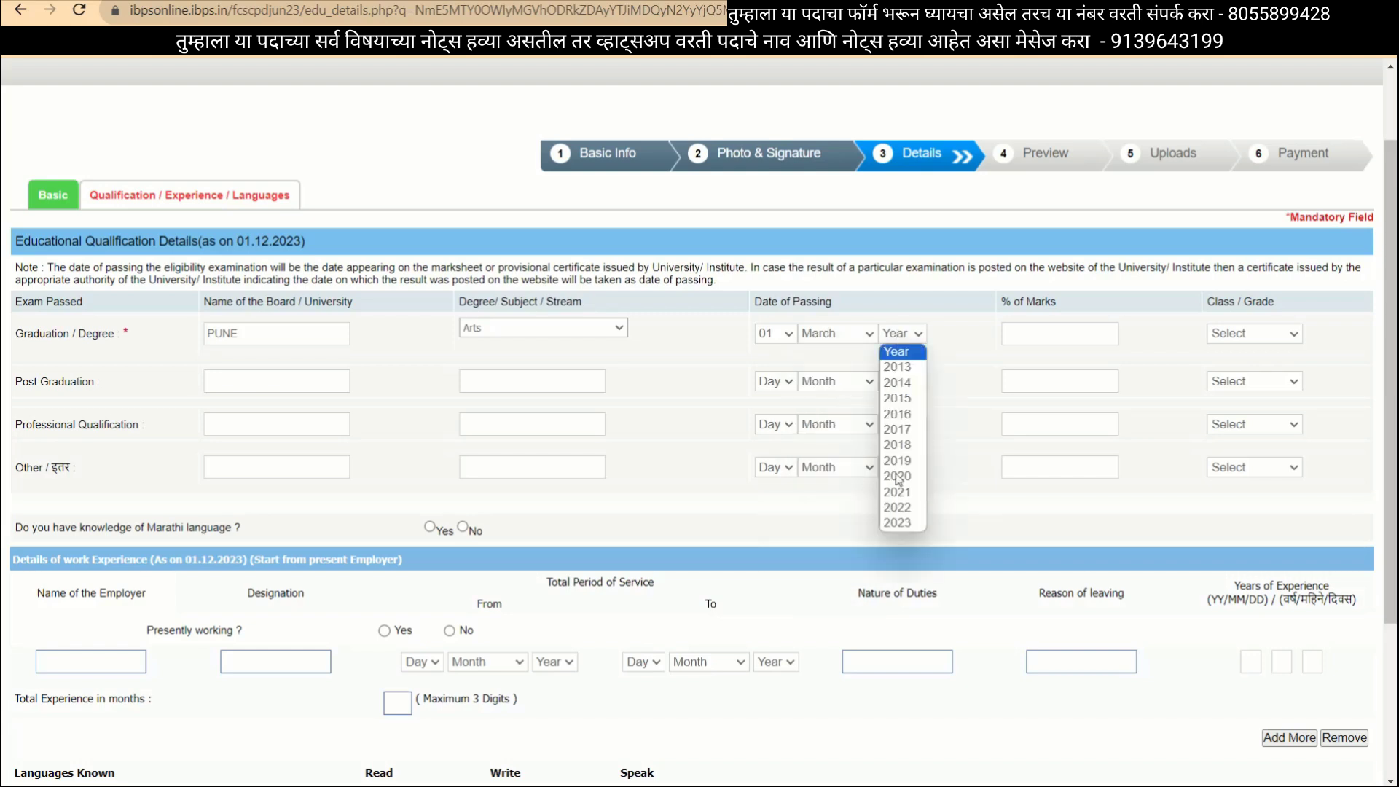
pyautogui.click(897, 429)
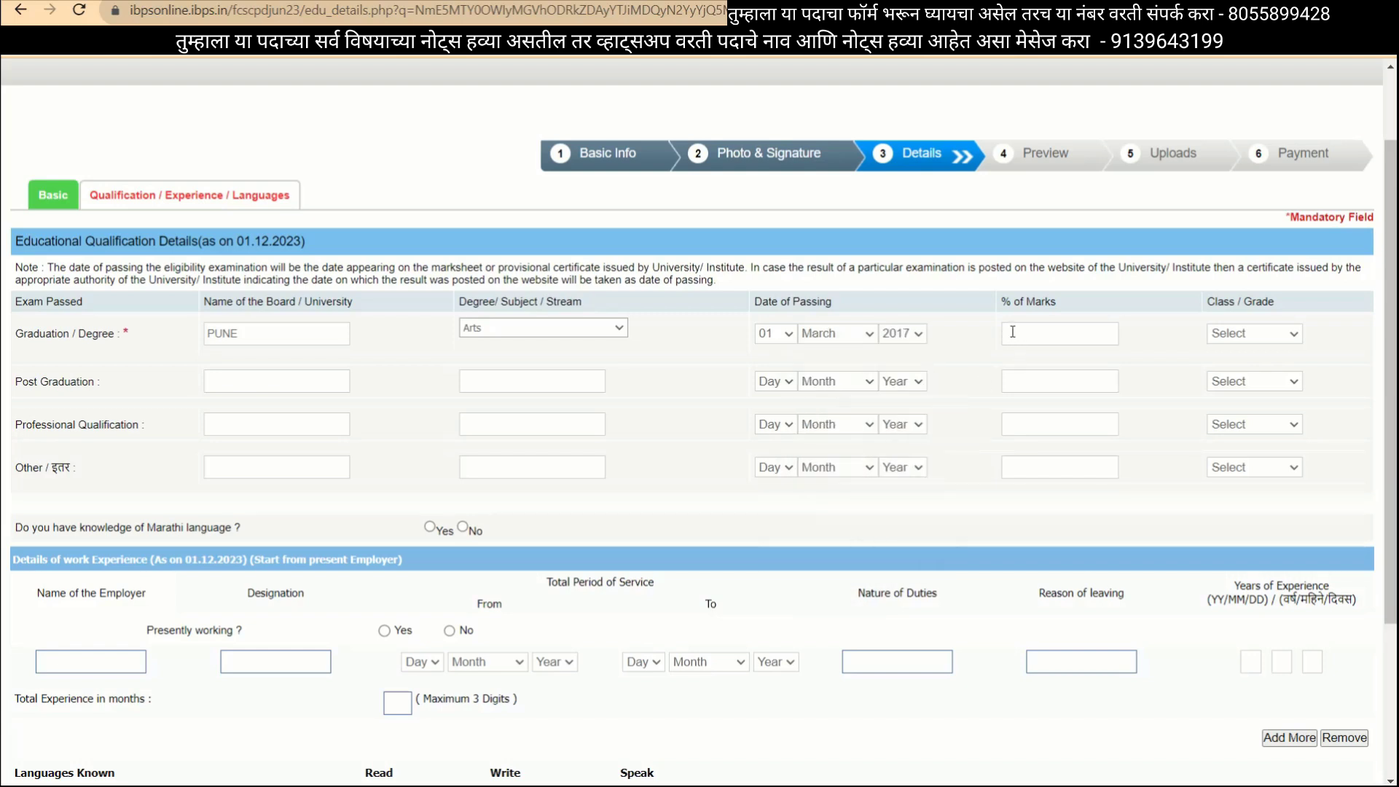
# Enter 87.98 percent marks and First Class for the graduation row.
pyautogui.click(1014, 332)
pyautogui.write('81.988')
pyautogui.click(1243, 336)
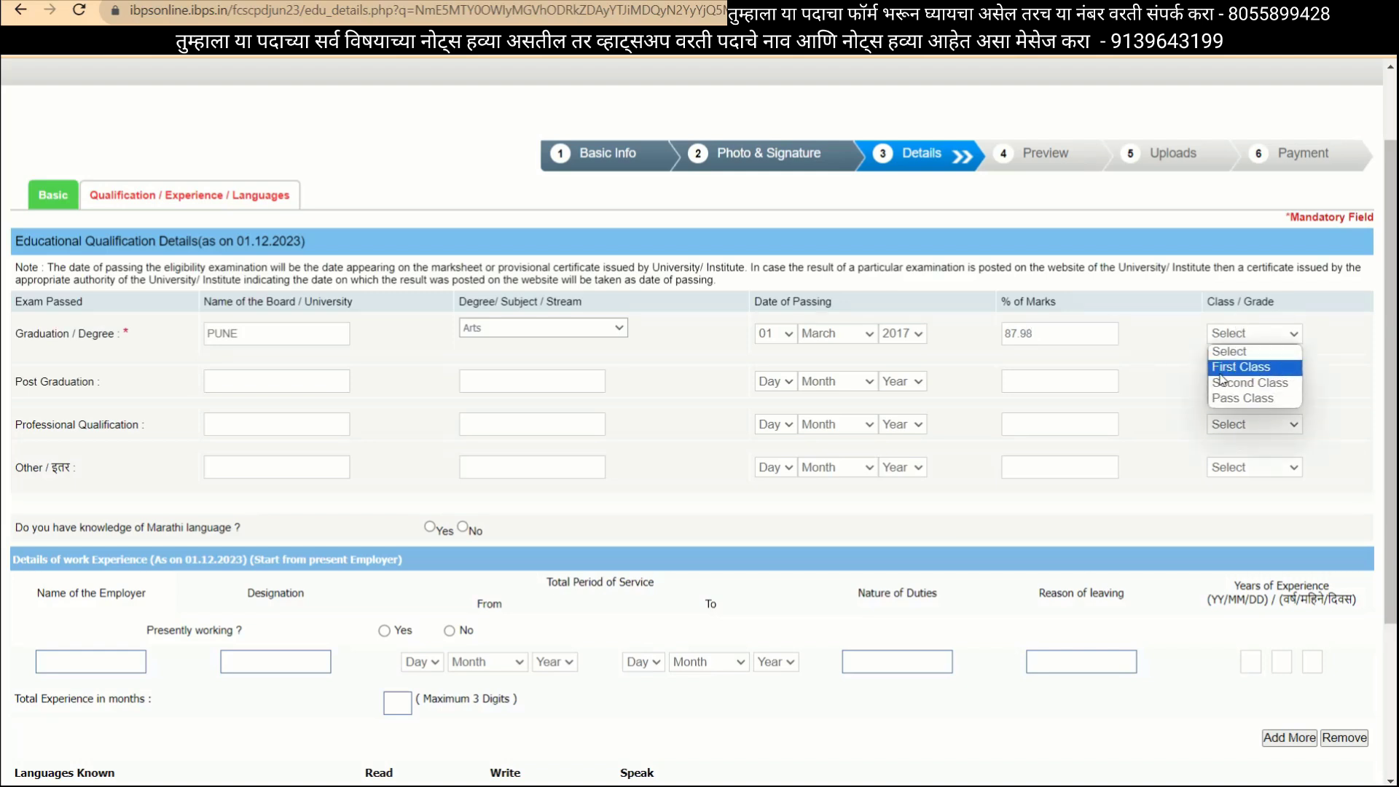
pyautogui.click(1255, 368)
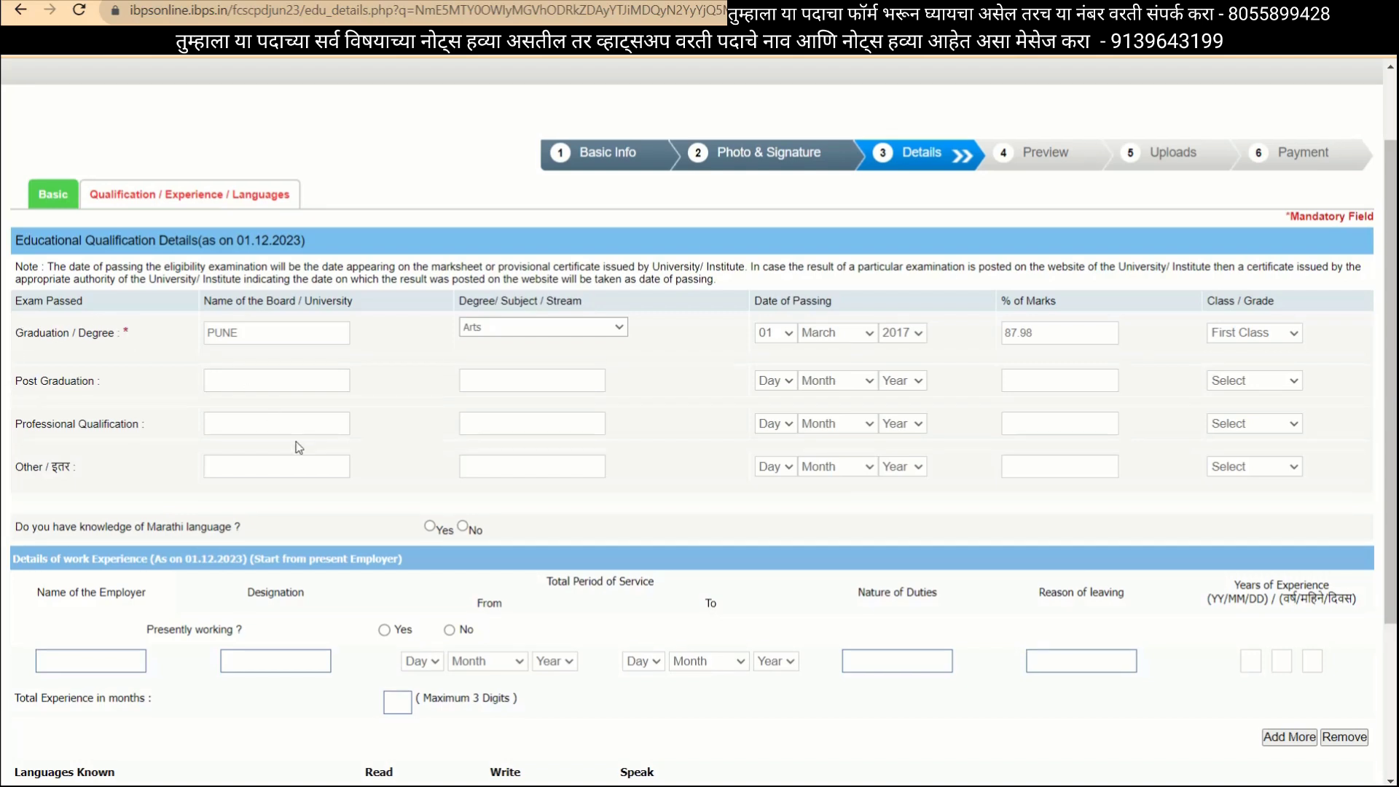
# Mark Marathi as a language you can read, write and speak.
pyautogui.scroll(-3, 297, 441)
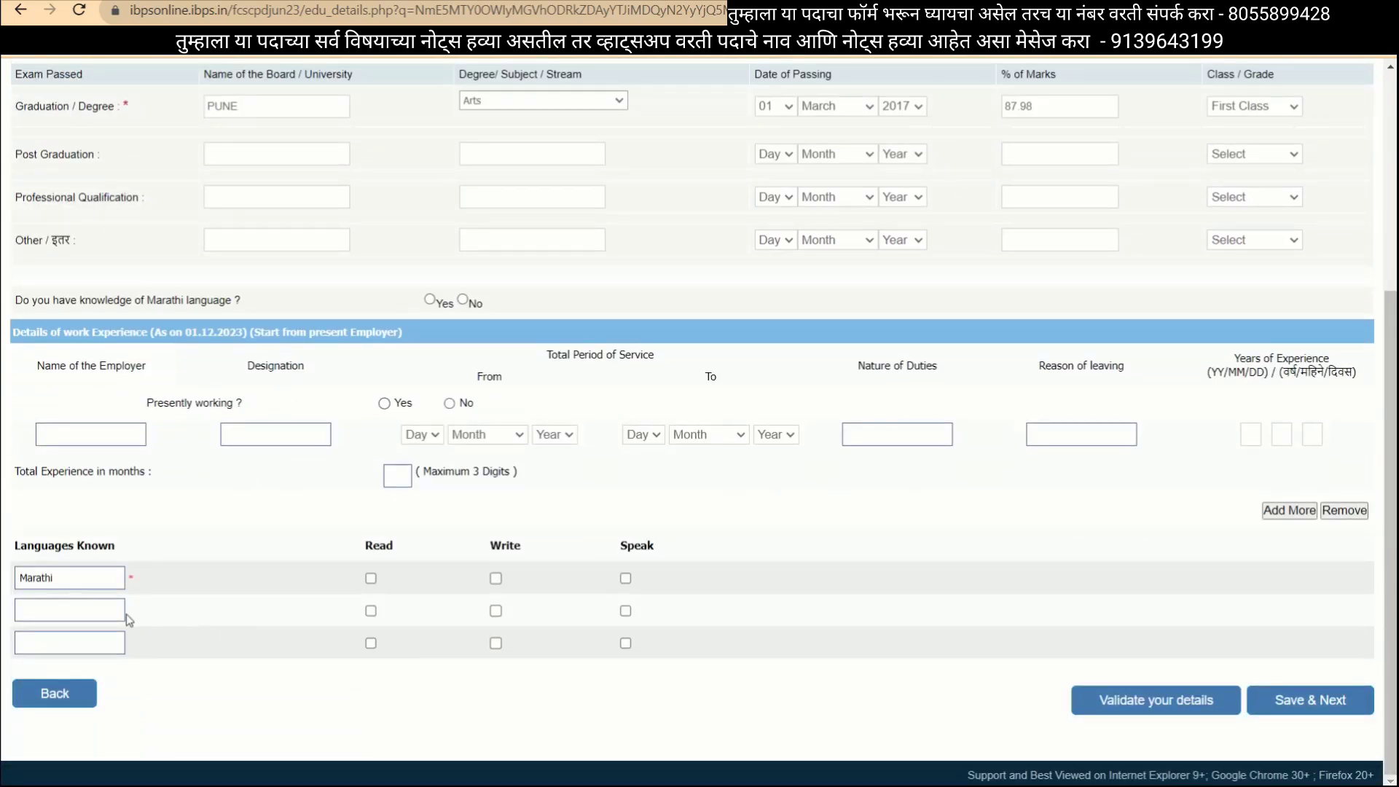
pyautogui.click(371, 578)
pyautogui.click(496, 579)
pyautogui.click(625, 579)
# Add HINDI (read, write, speak) and ENGLISH (read, write), then validate the details.
pyautogui.click(88, 613)
pyautogui.write('HINDI')
pyautogui.click(370, 612)
pyautogui.click(496, 611)
pyautogui.click(626, 612)
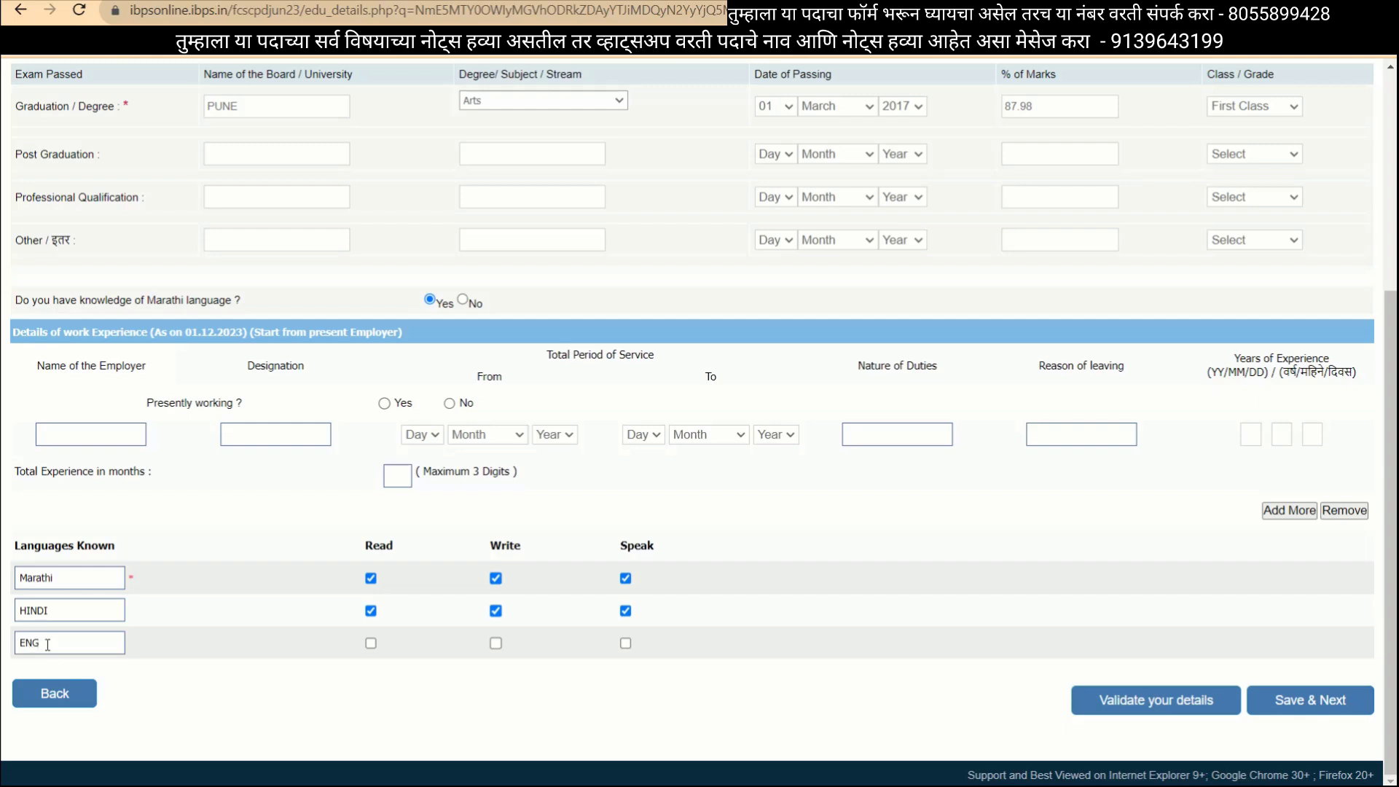
pyautogui.write('ISH')
pyautogui.click(371, 644)
pyautogui.click(495, 644)
pyautogui.click(1182, 716)
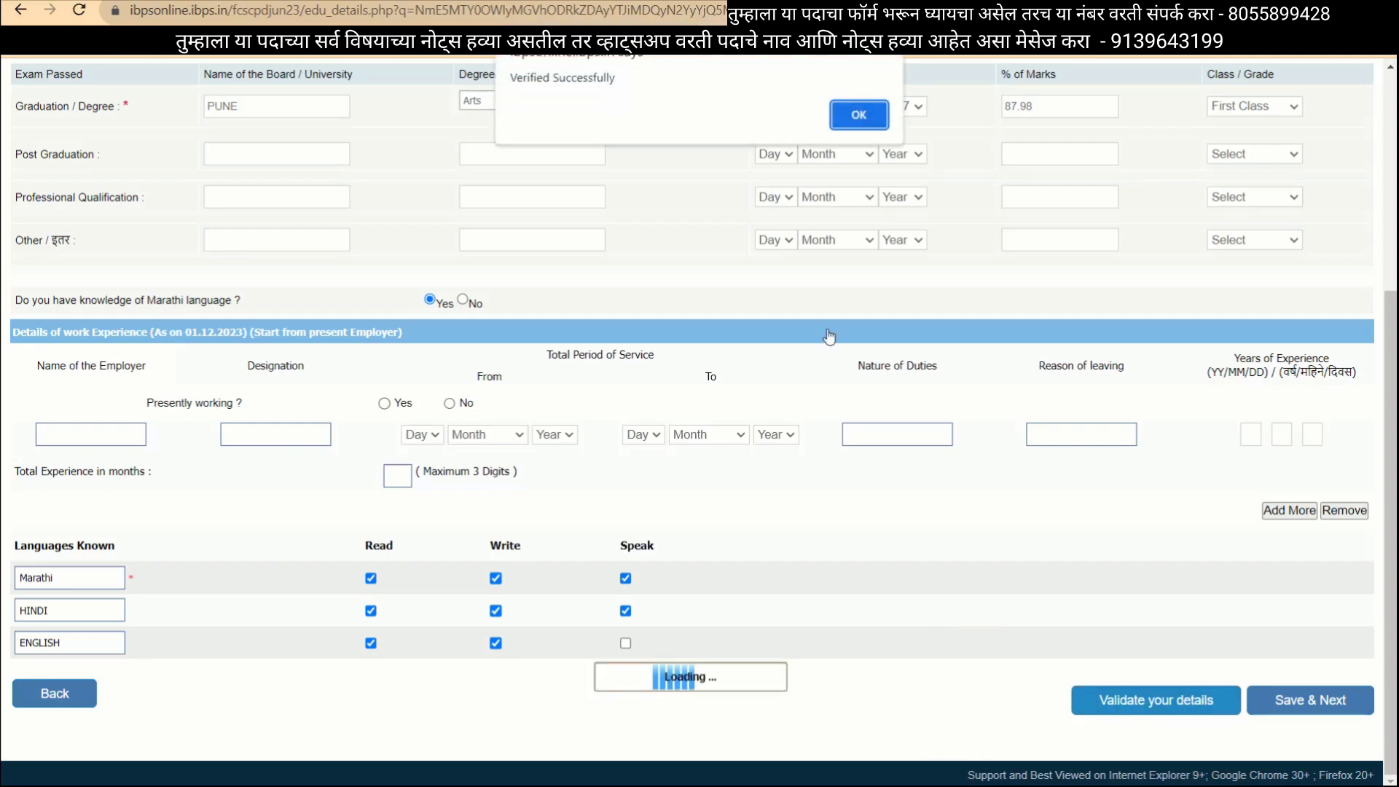
pyautogui.click(857, 115)
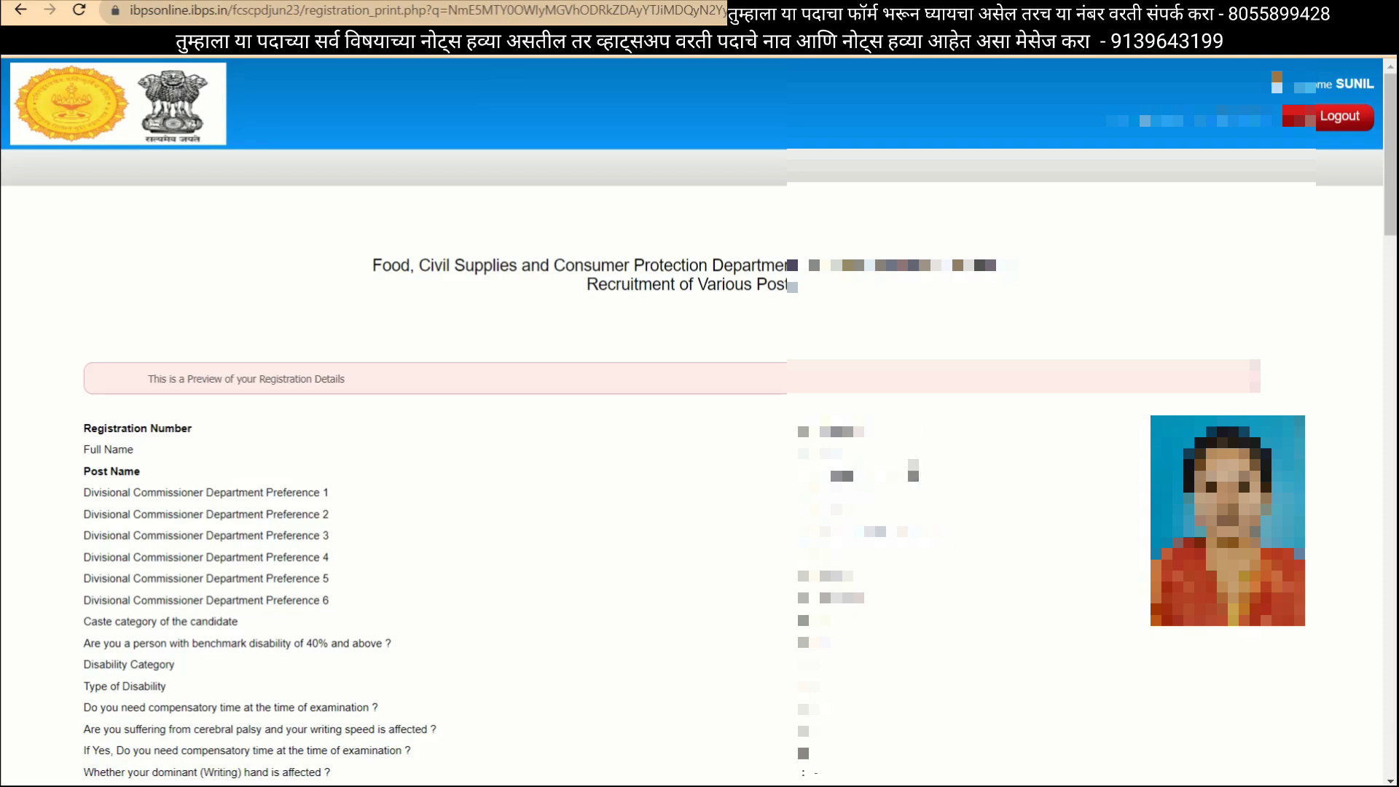
# Agree to the declaration, complete the registration, and confirm both warning dialogs.
pyautogui.scroll(-3, 698, 420)
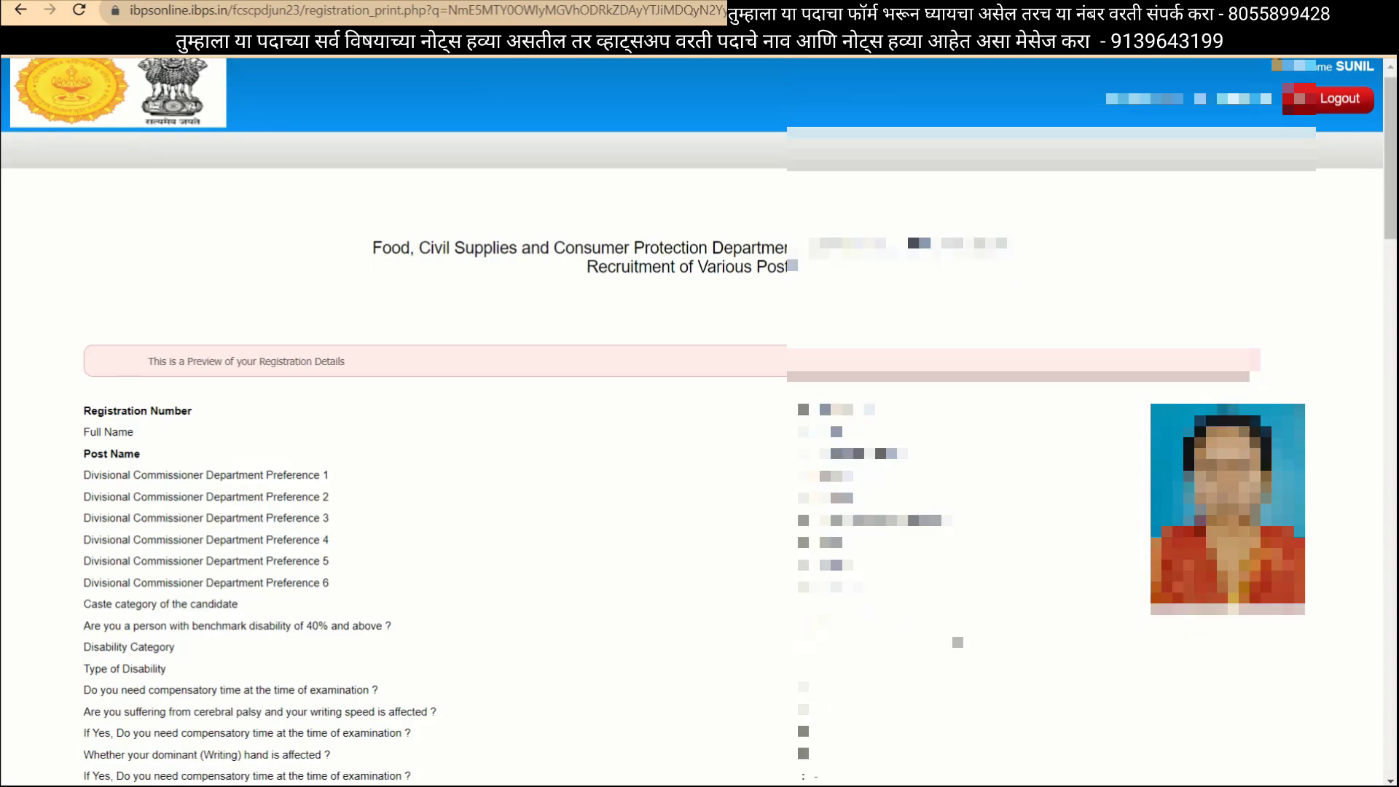
pyautogui.scroll(-20, 698, 420)
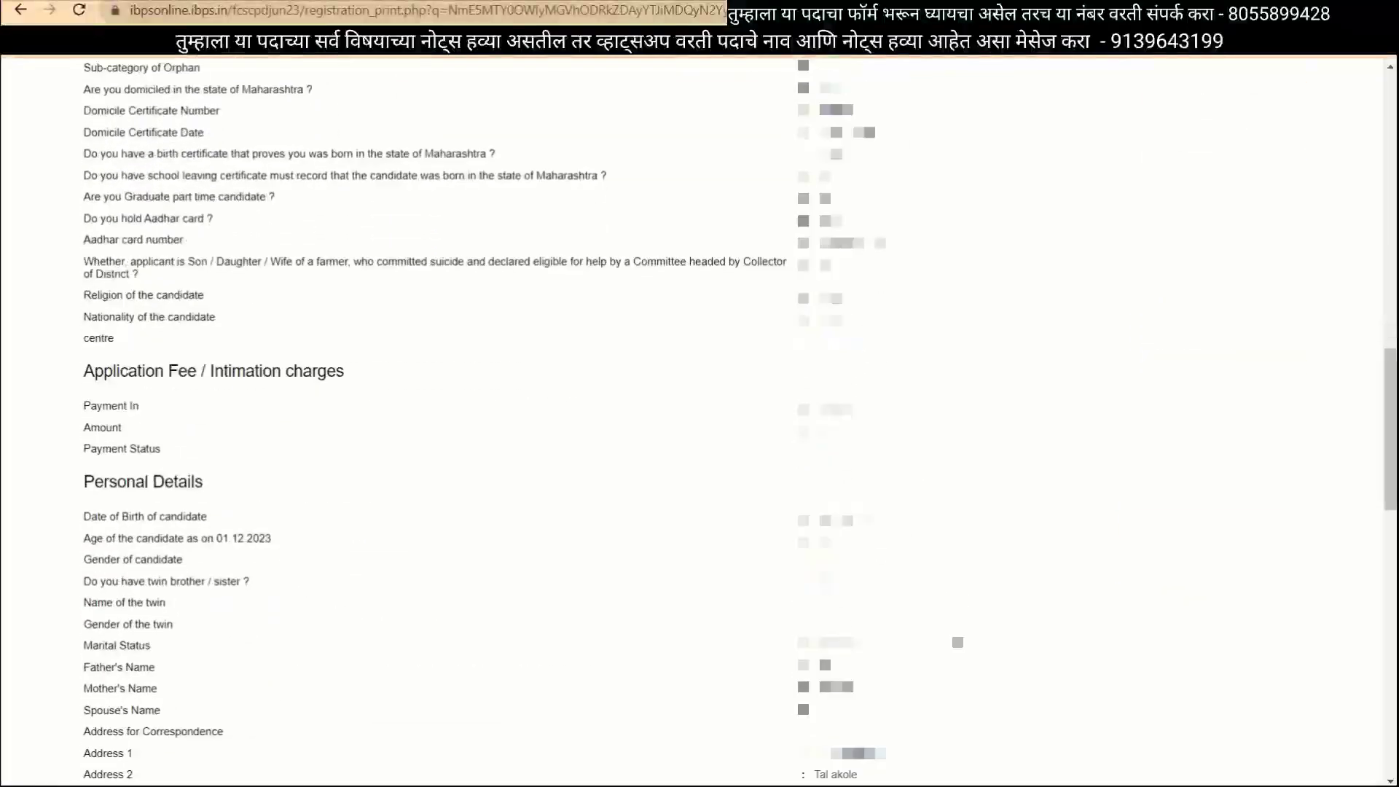
pyautogui.scroll(-1, 699, 420)
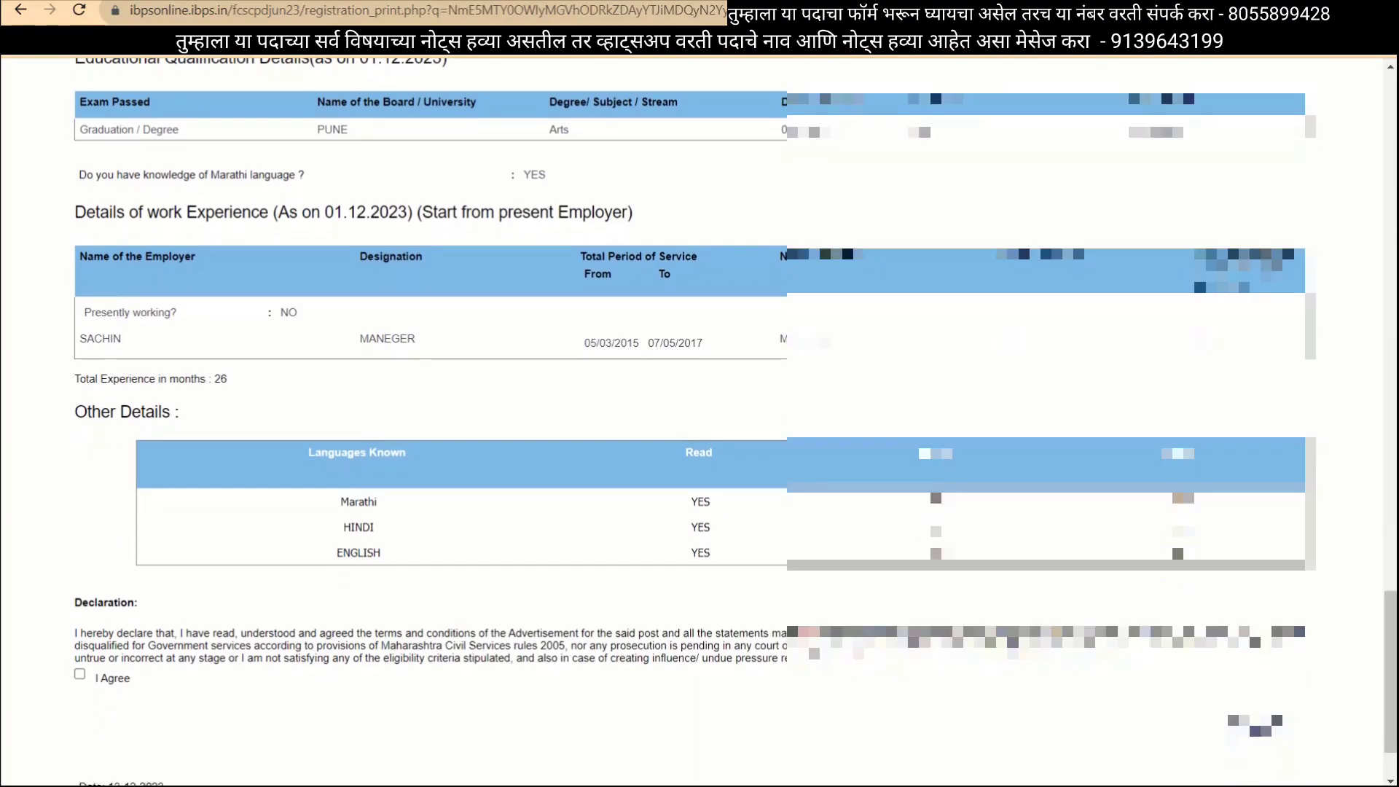
pyautogui.scroll(1, 699, 420)
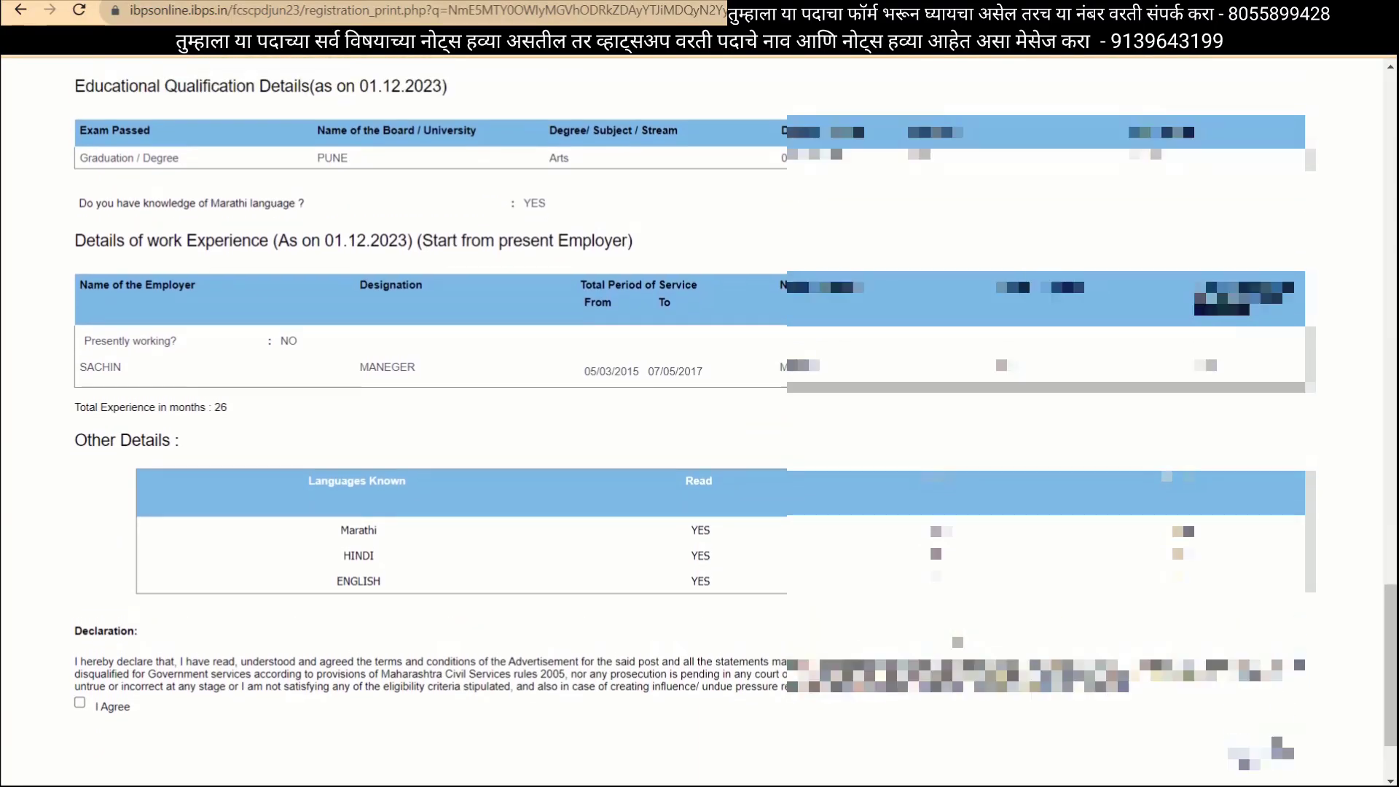
pyautogui.scroll(-3, 699, 420)
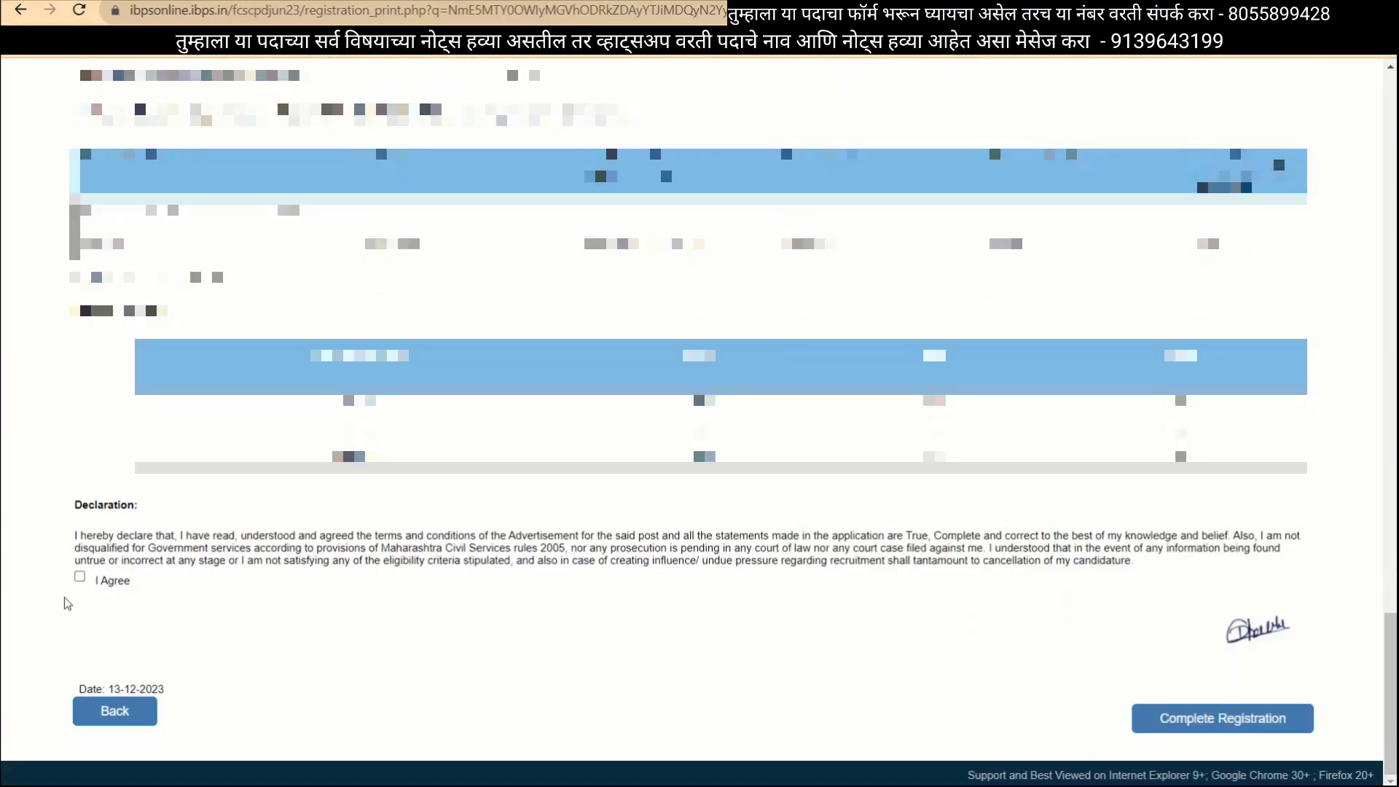
pyautogui.click(78, 577)
pyautogui.click(1179, 725)
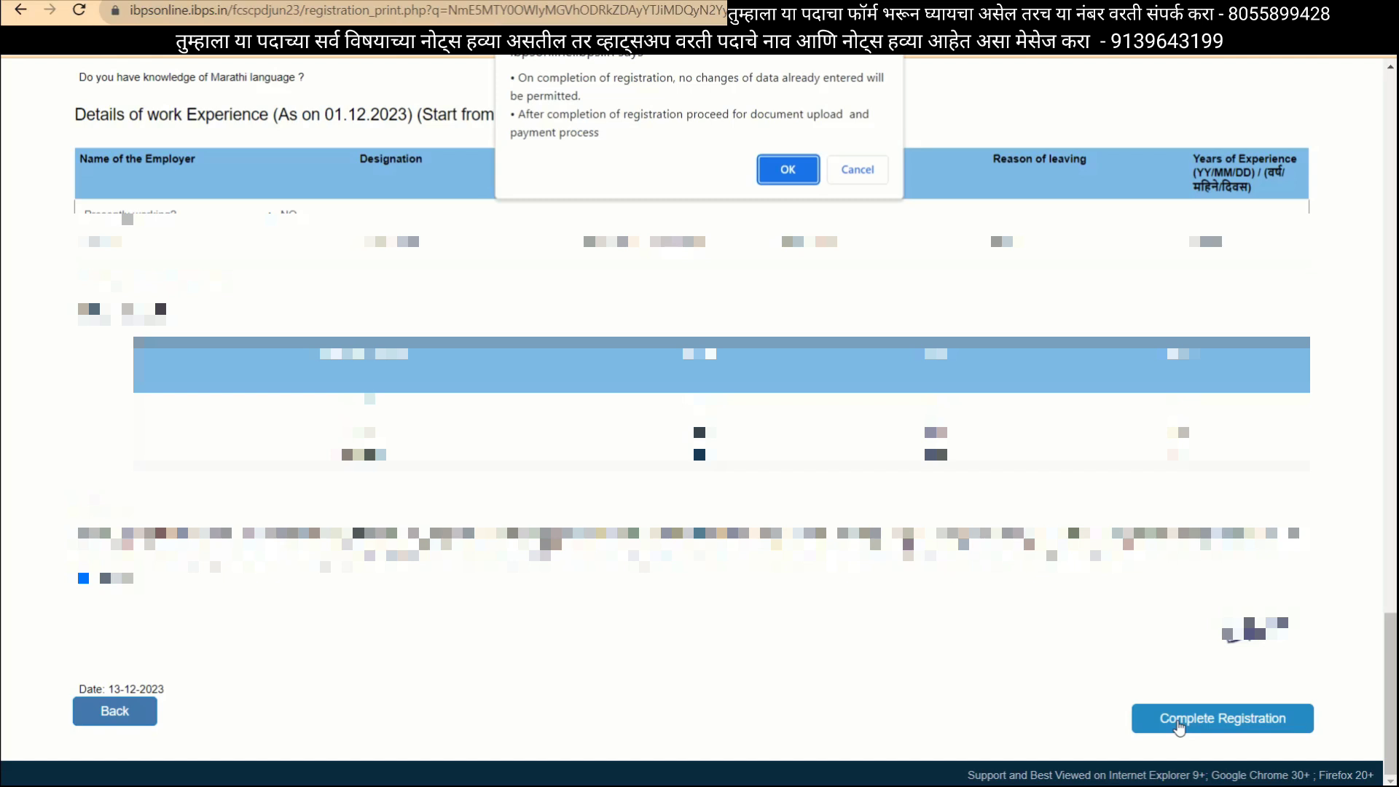
pyautogui.click(777, 179)
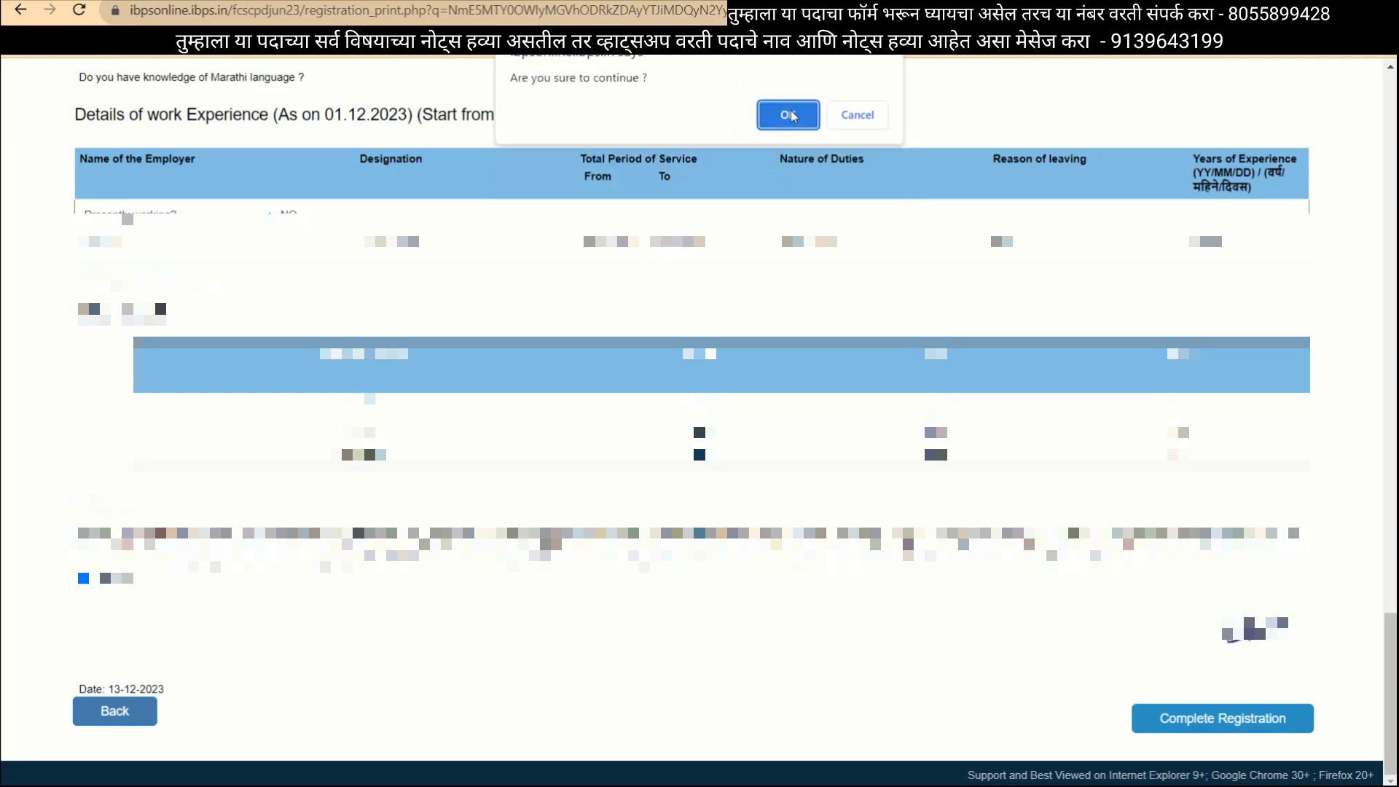
pyautogui.click(800, 115)
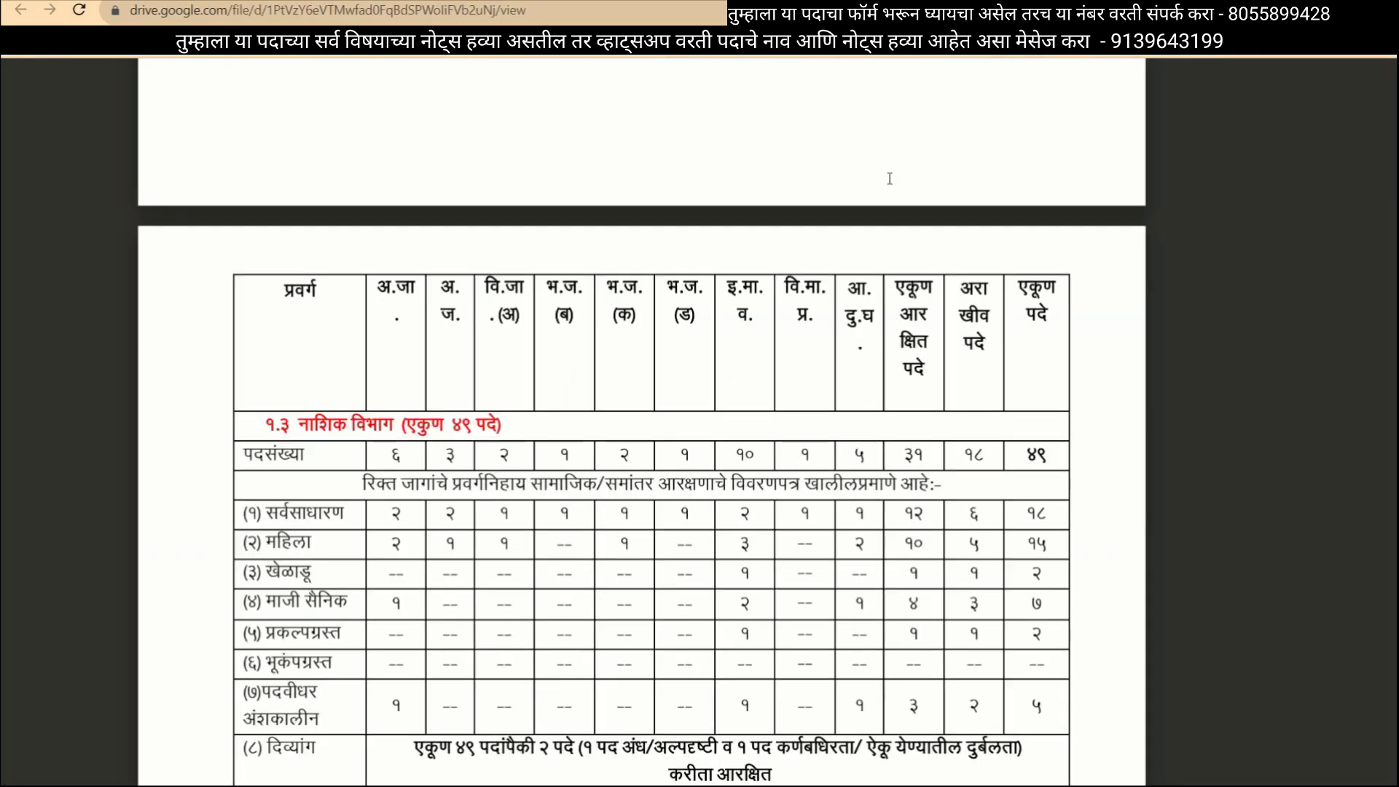
# Scroll through the recruitment advertisement PDF to the handwritten declaration section.
pyautogui.scroll(-10, 880, 432)
pyautogui.scroll(-15, 879, 432)
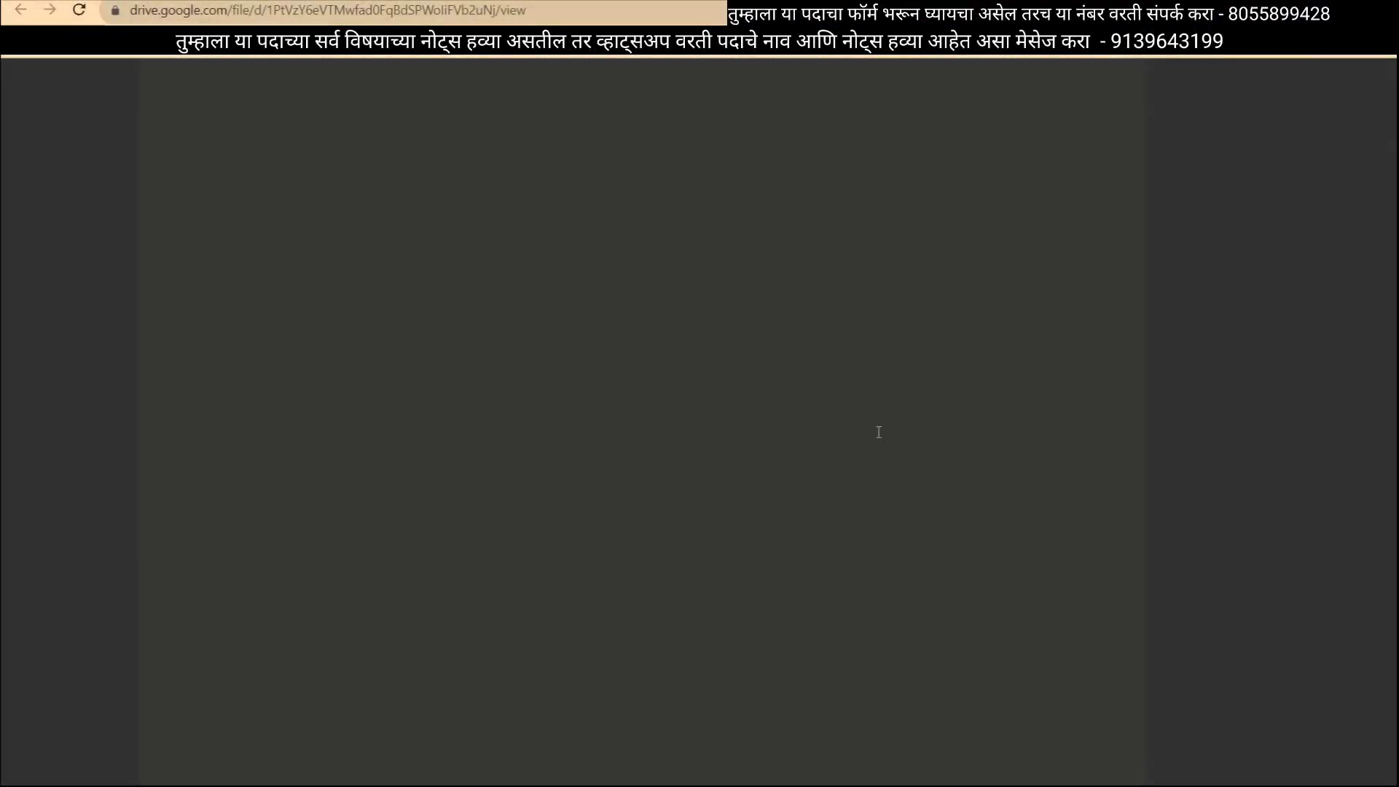
pyautogui.scroll(-5, 879, 432)
pyautogui.scroll(-5, 879, 432)
pyautogui.hscroll(-4, 879, 433)
pyautogui.hscroll(6, 879, 432)
pyautogui.scroll(15, 879, 432)
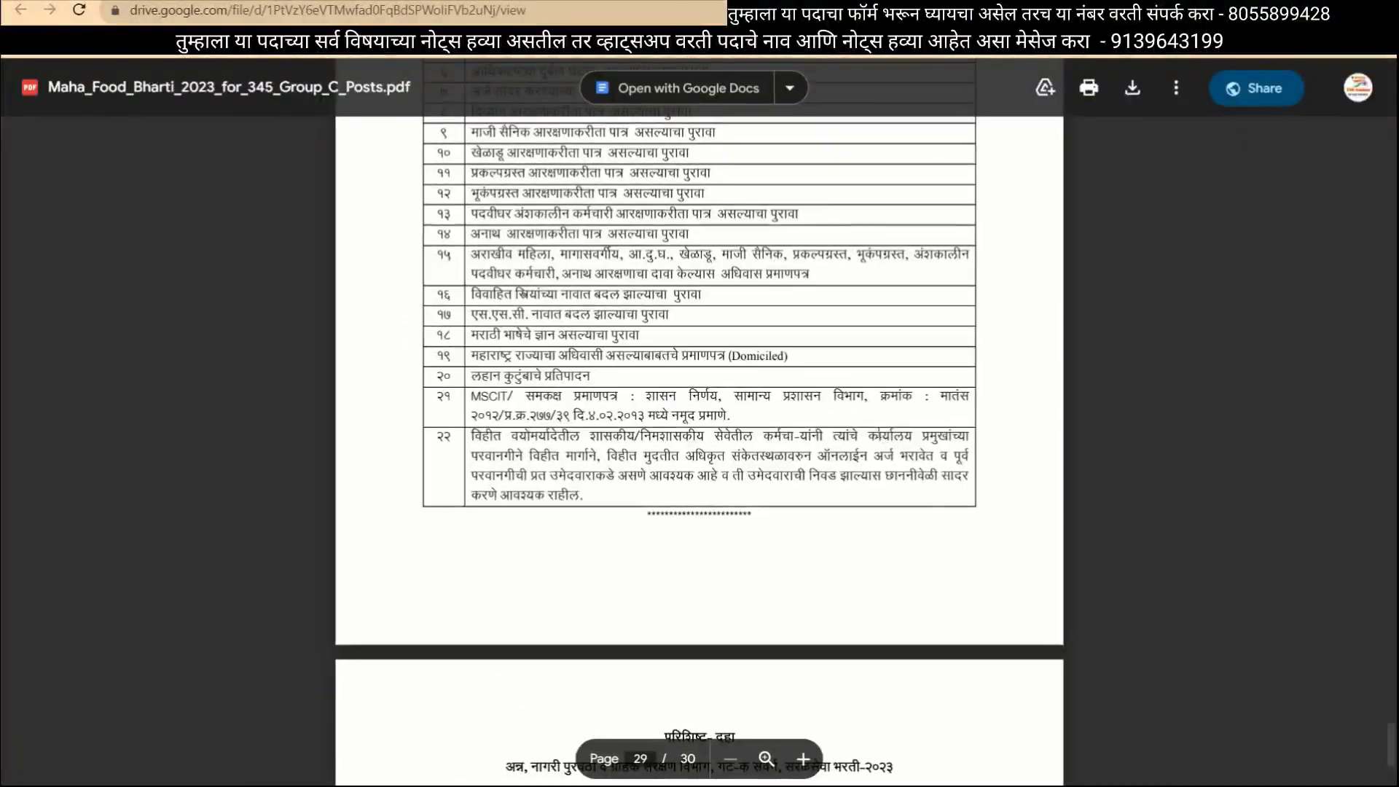
pyautogui.scroll(15, 879, 433)
pyautogui.scroll(15, 879, 432)
pyautogui.scroll(5, 879, 432)
pyautogui.scroll(-5, 879, 432)
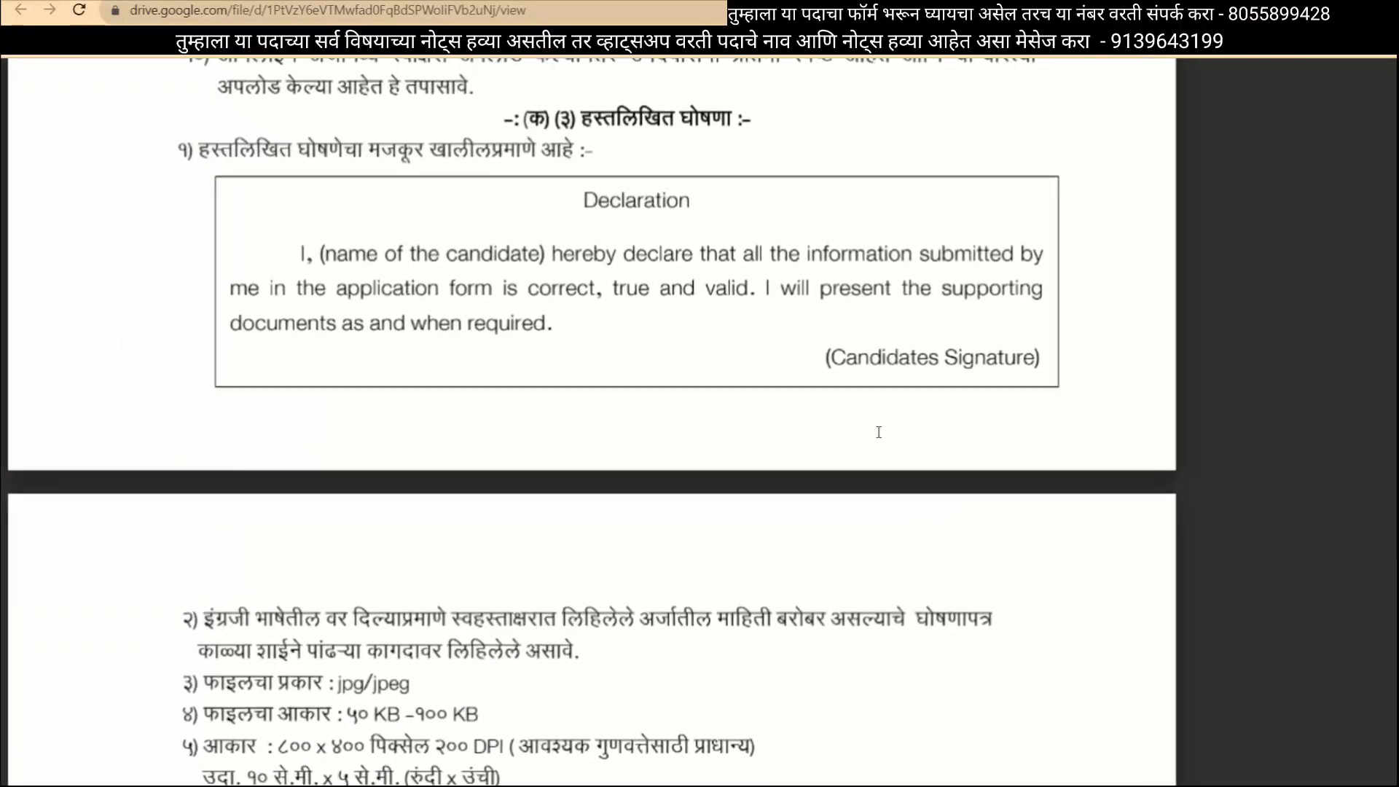
pyautogui.scroll(2, 879, 432)
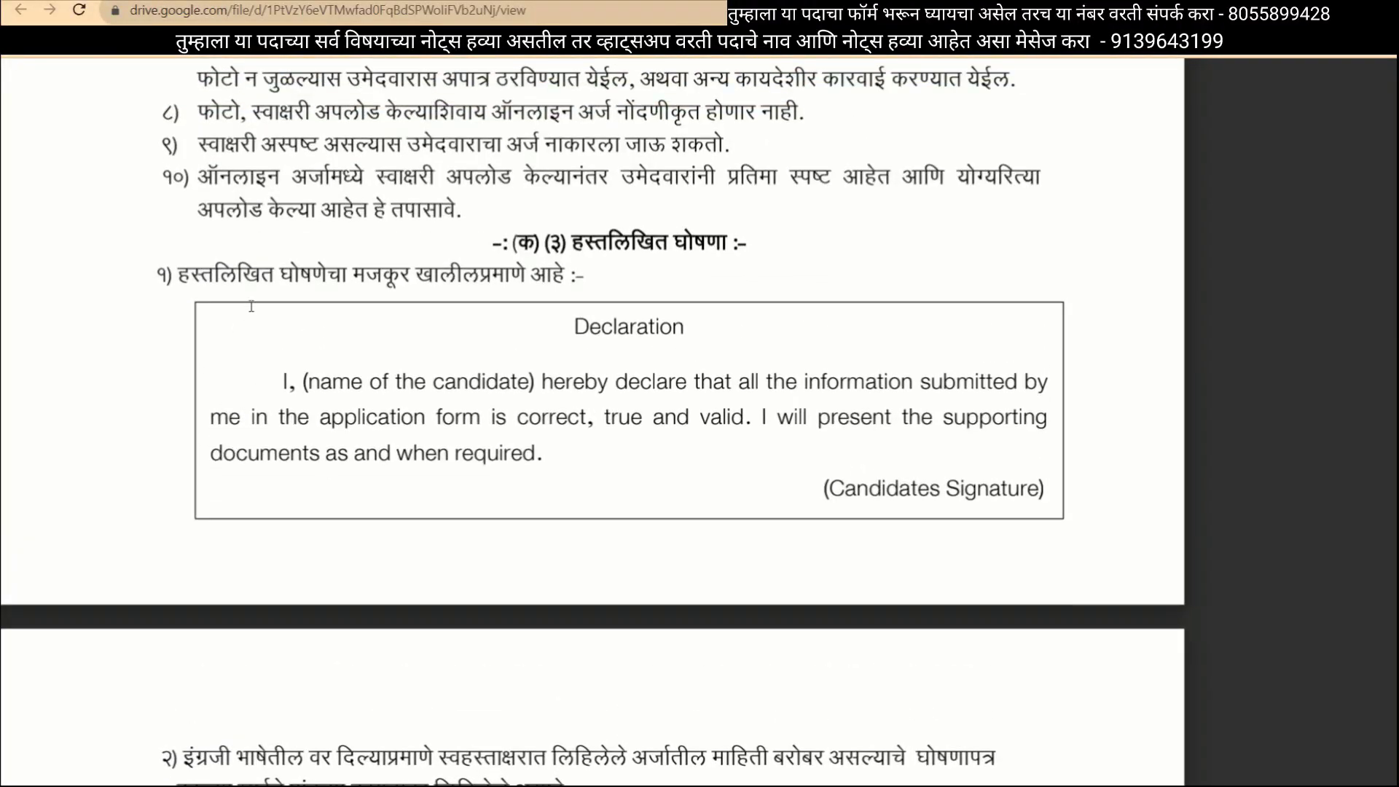
# Select the Declaration wording in the PDF and return to the upload page.
pyautogui.moveTo(159, 278)
pyautogui.mouseDown()
pyautogui.moveTo(887, 510)
pyautogui.moveTo(1010, 522)
pyautogui.mouseUp()
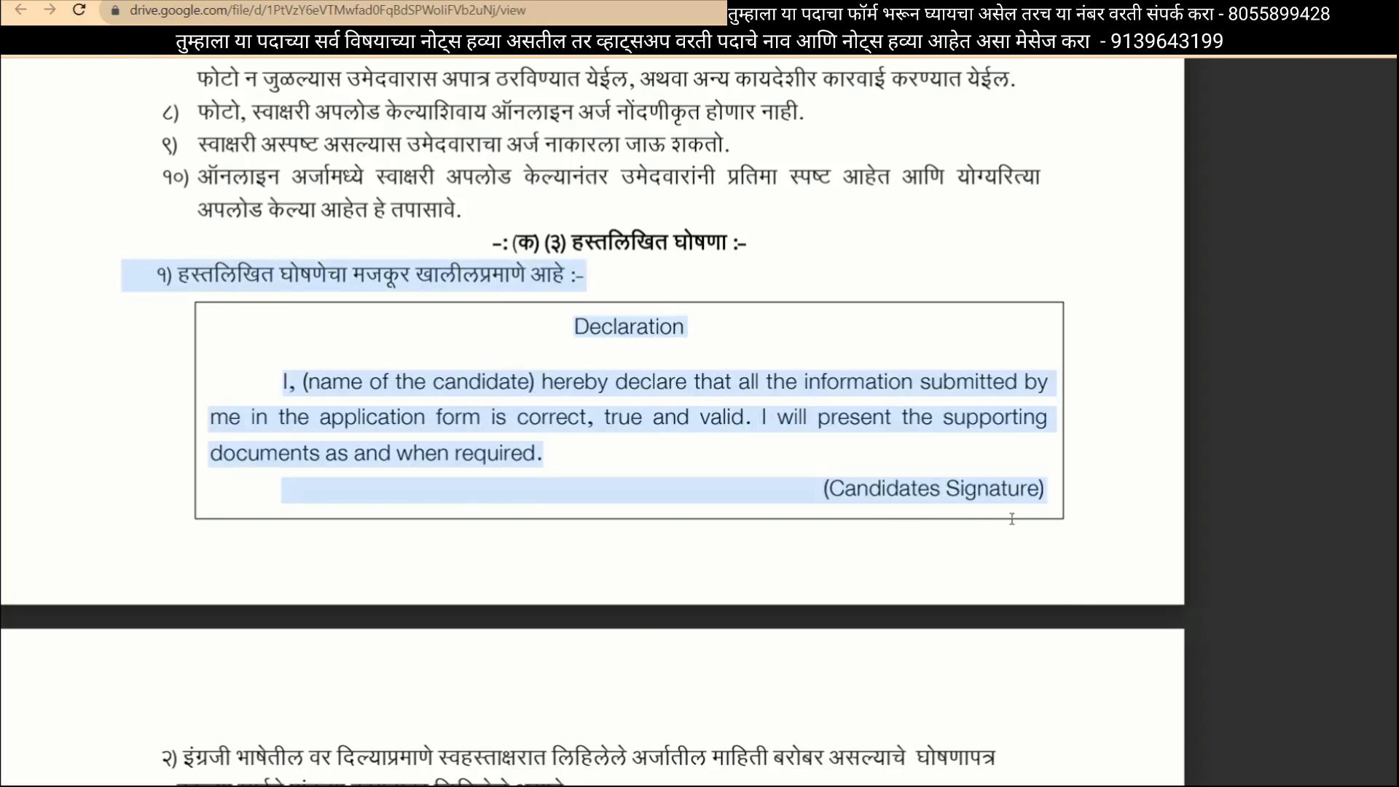
pyautogui.click(1022, 510)
pyautogui.moveTo(592, 334)
pyautogui.mouseDown()
pyautogui.moveTo(1049, 426)
pyautogui.moveTo(1046, 492)
pyautogui.mouseUp()
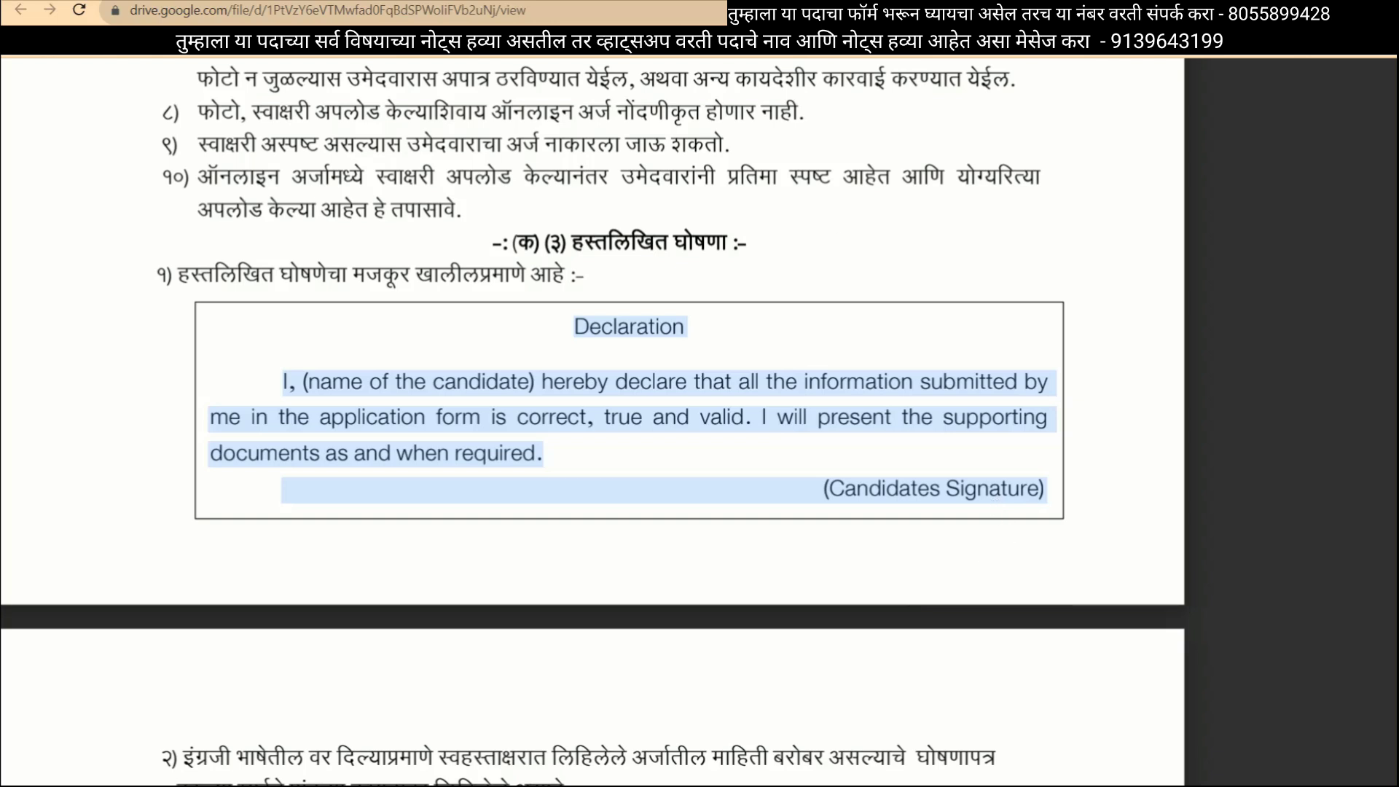
pyautogui.click(911, 2)
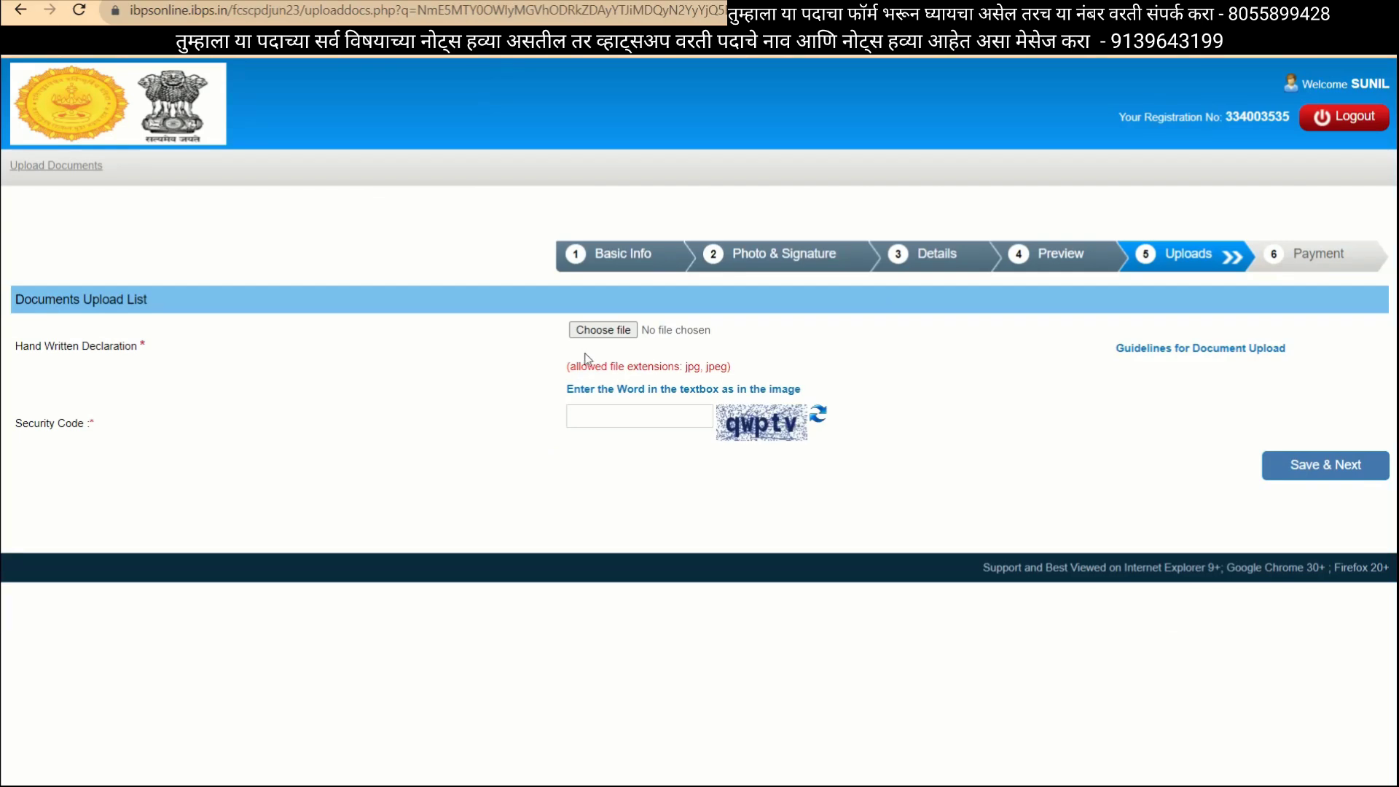
# Attach CHHAYAHANDWRI.jpg as the handwritten declaration, enter the security code, and submit the upload.
pyautogui.click(599, 331)
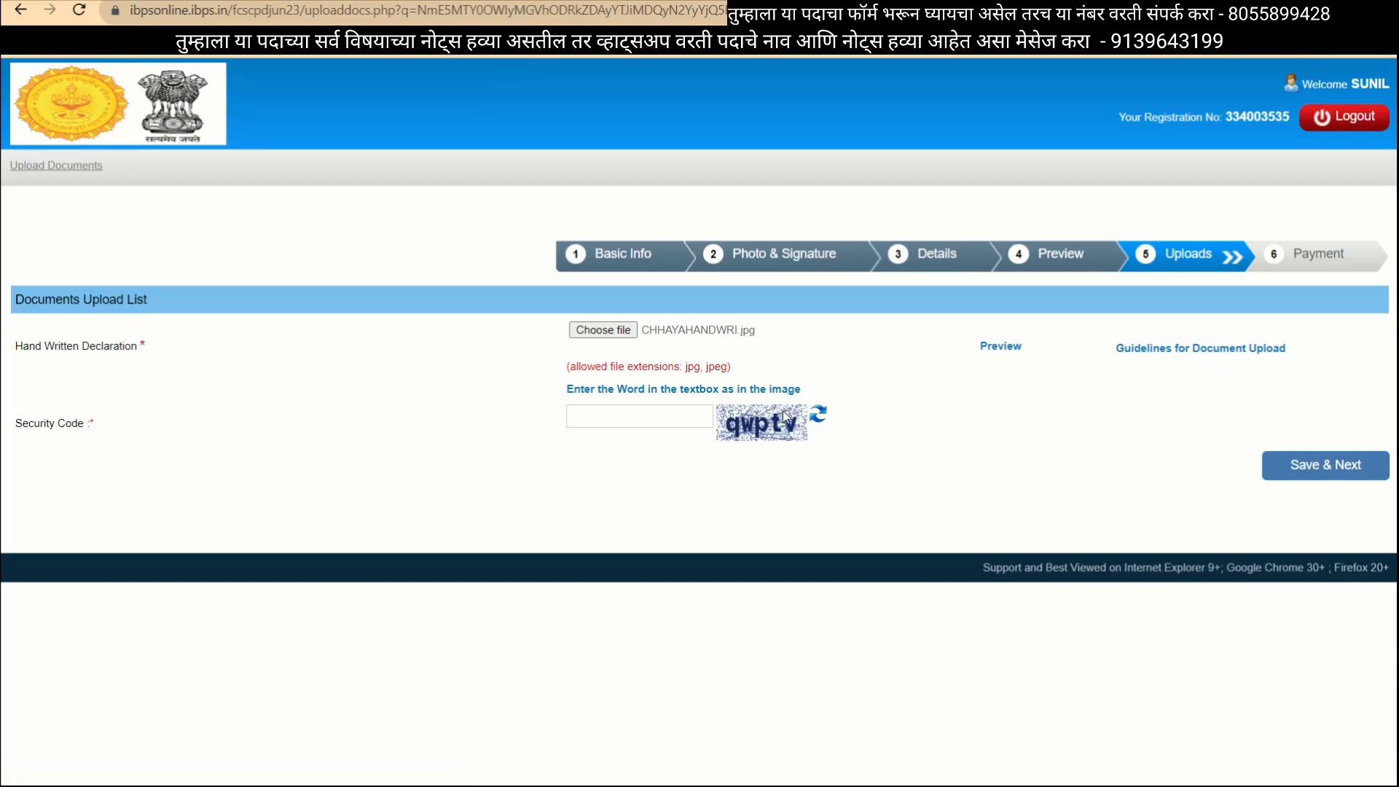
pyautogui.click(606, 422)
pyautogui.write('qwptv')
pyautogui.click(1304, 472)
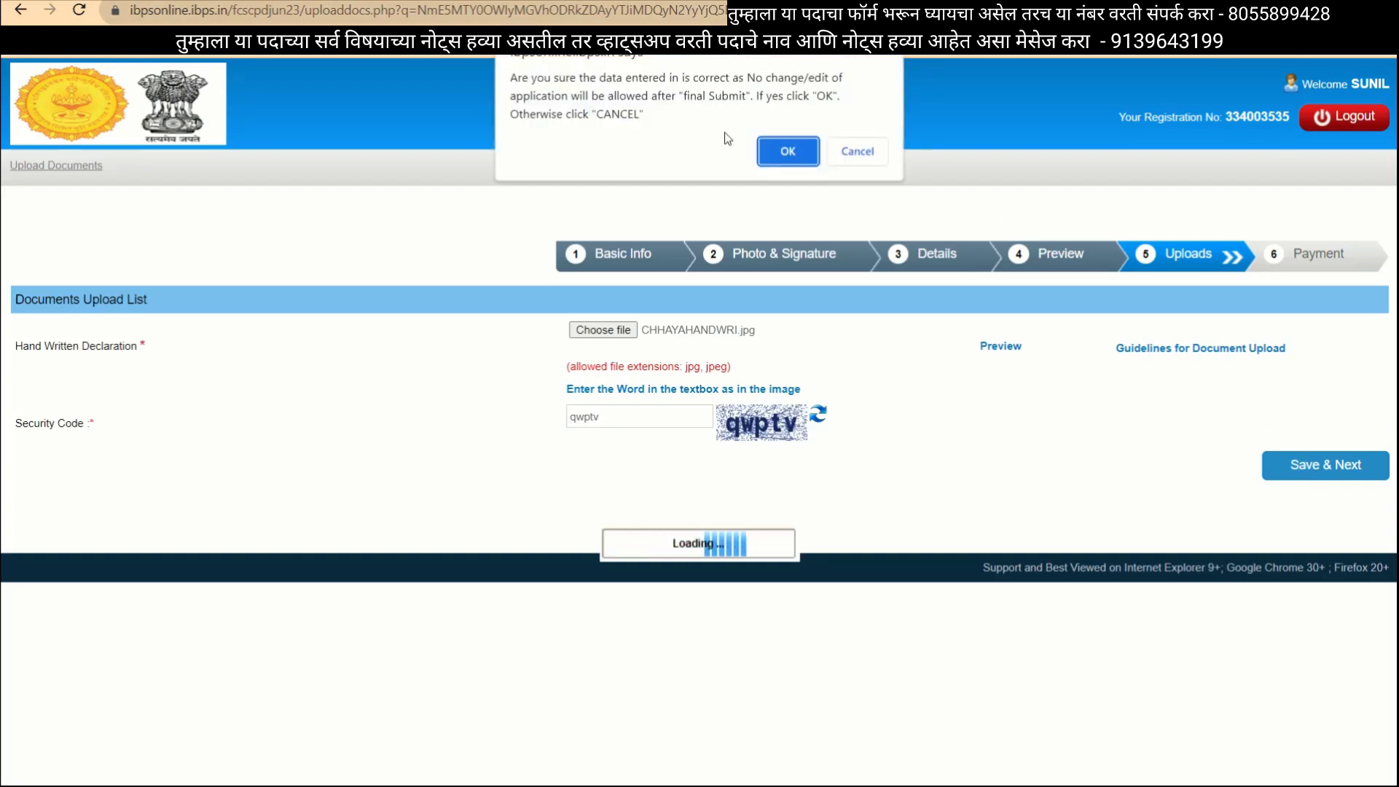
pyautogui.click(774, 153)
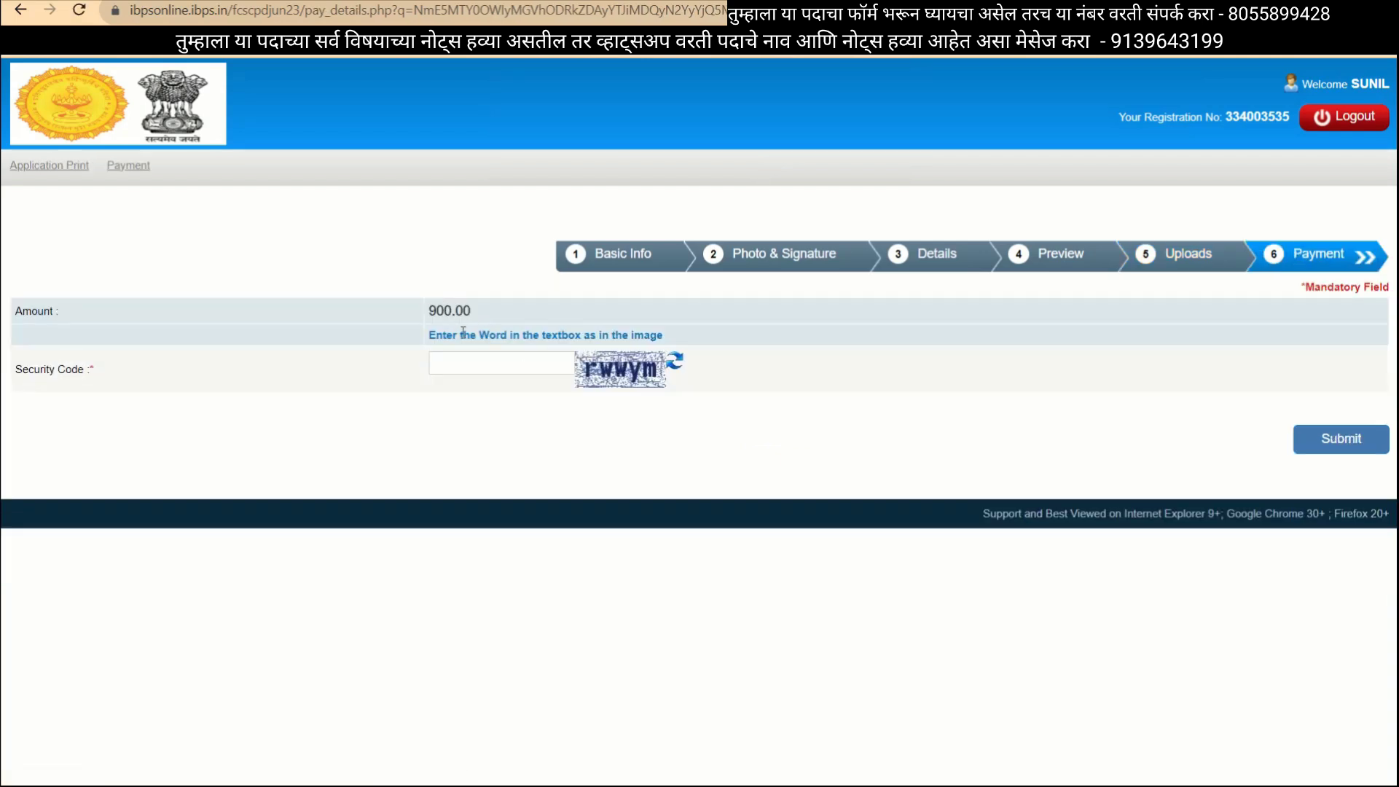
# Enter the security code and submit the 900.00 fee, confirming to reach the BillDesk gateway.
pyautogui.click(465, 360)
pyautogui.write('rwwym')
pyautogui.click(1325, 443)
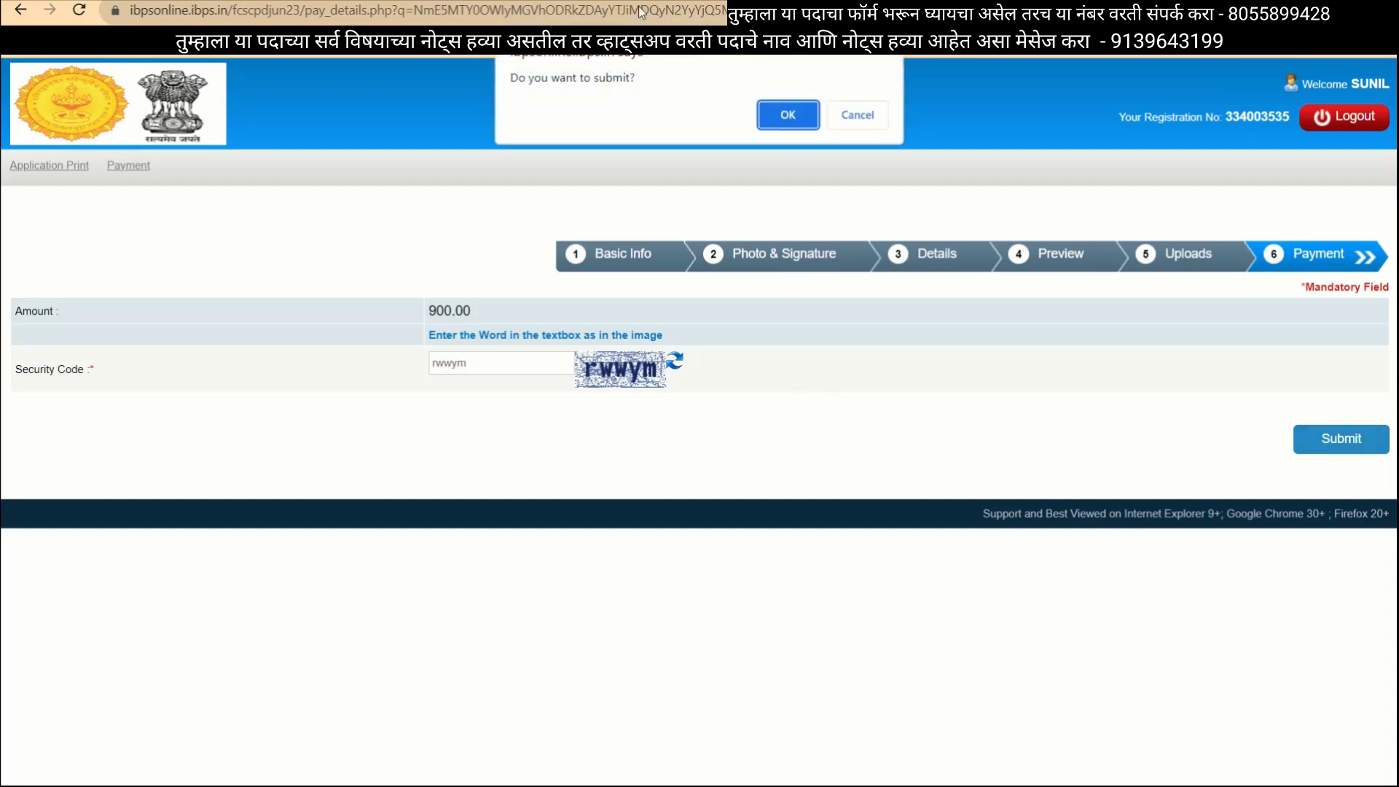
pyautogui.click(774, 114)
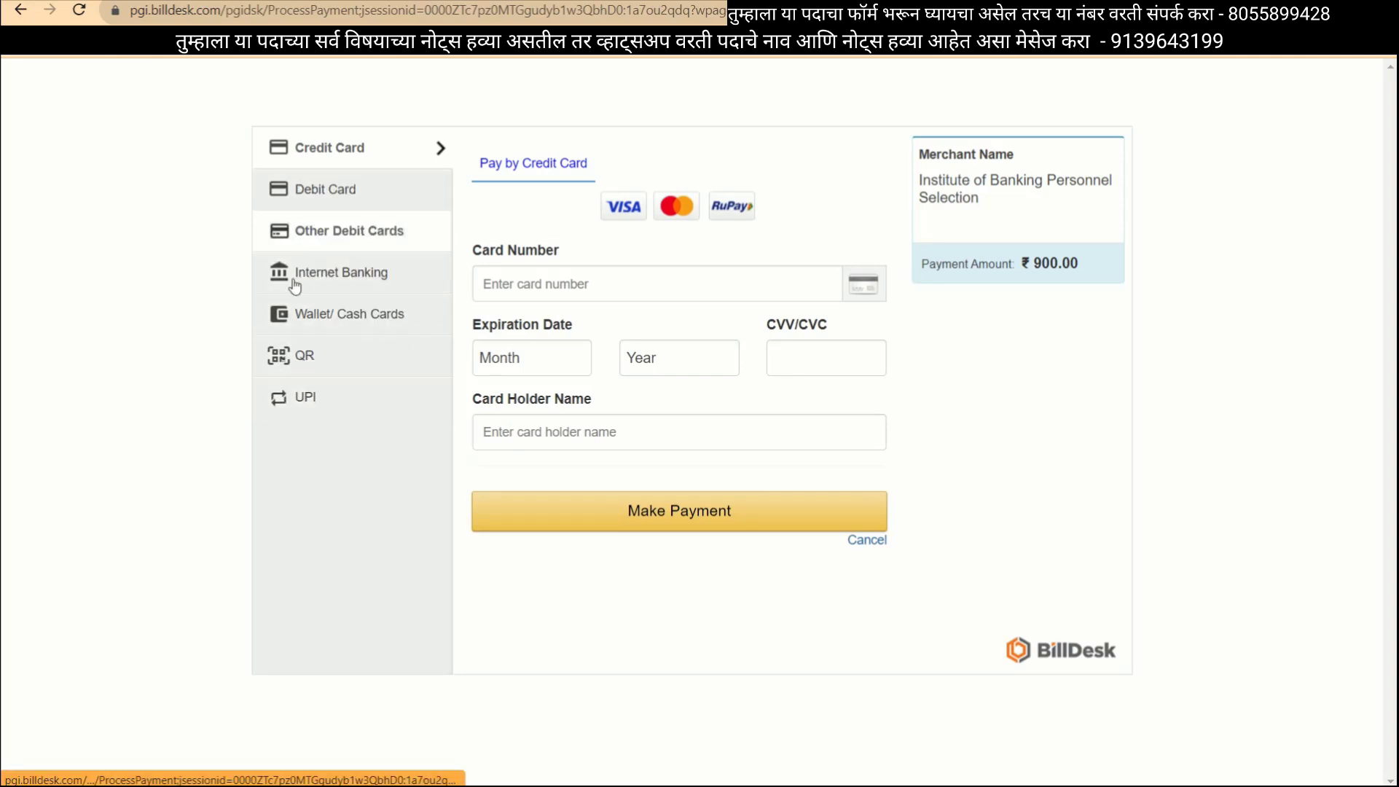
# Start the ₹900.00 UPI QR code payment in BillDesk, then return to the Maharashtra Nokari post.
pyautogui.click(355, 372)
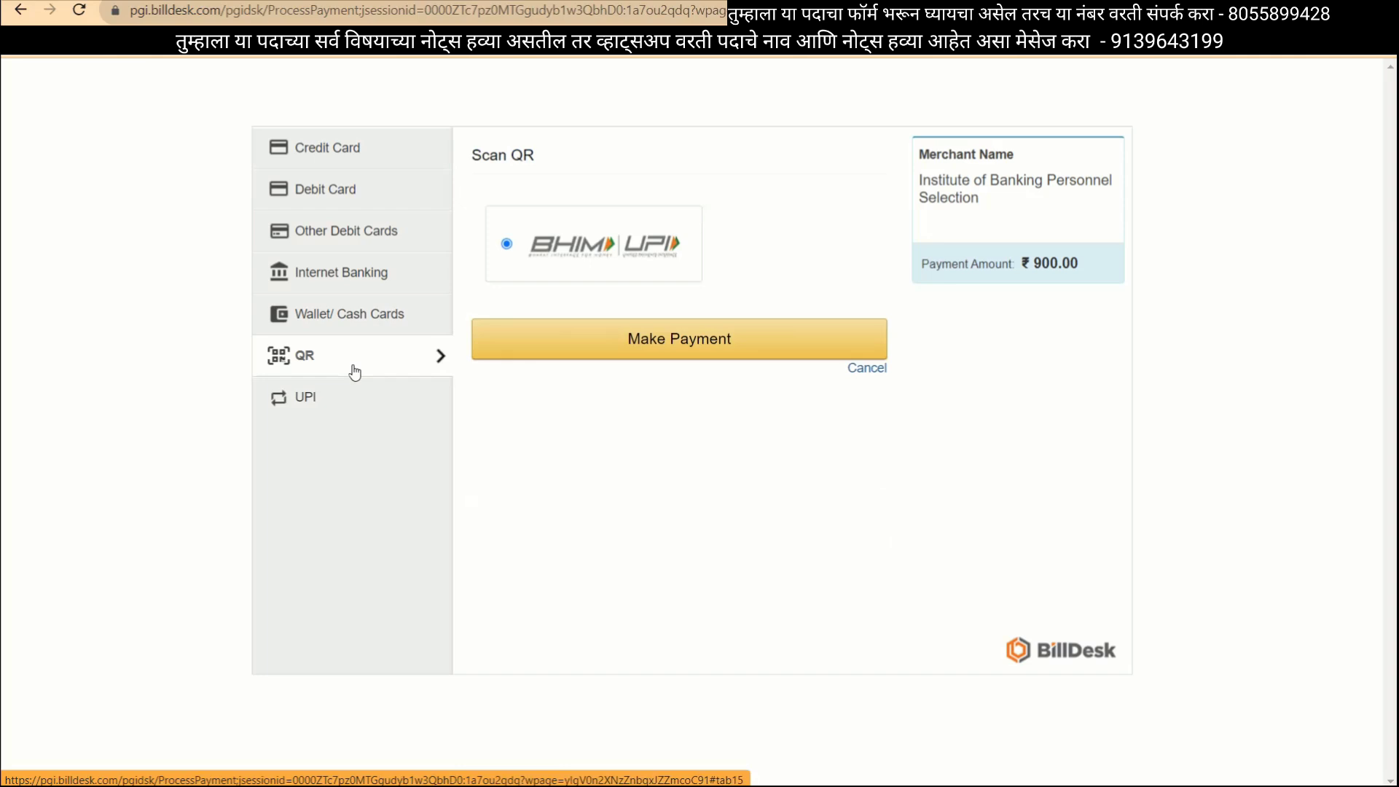
pyautogui.click(663, 341)
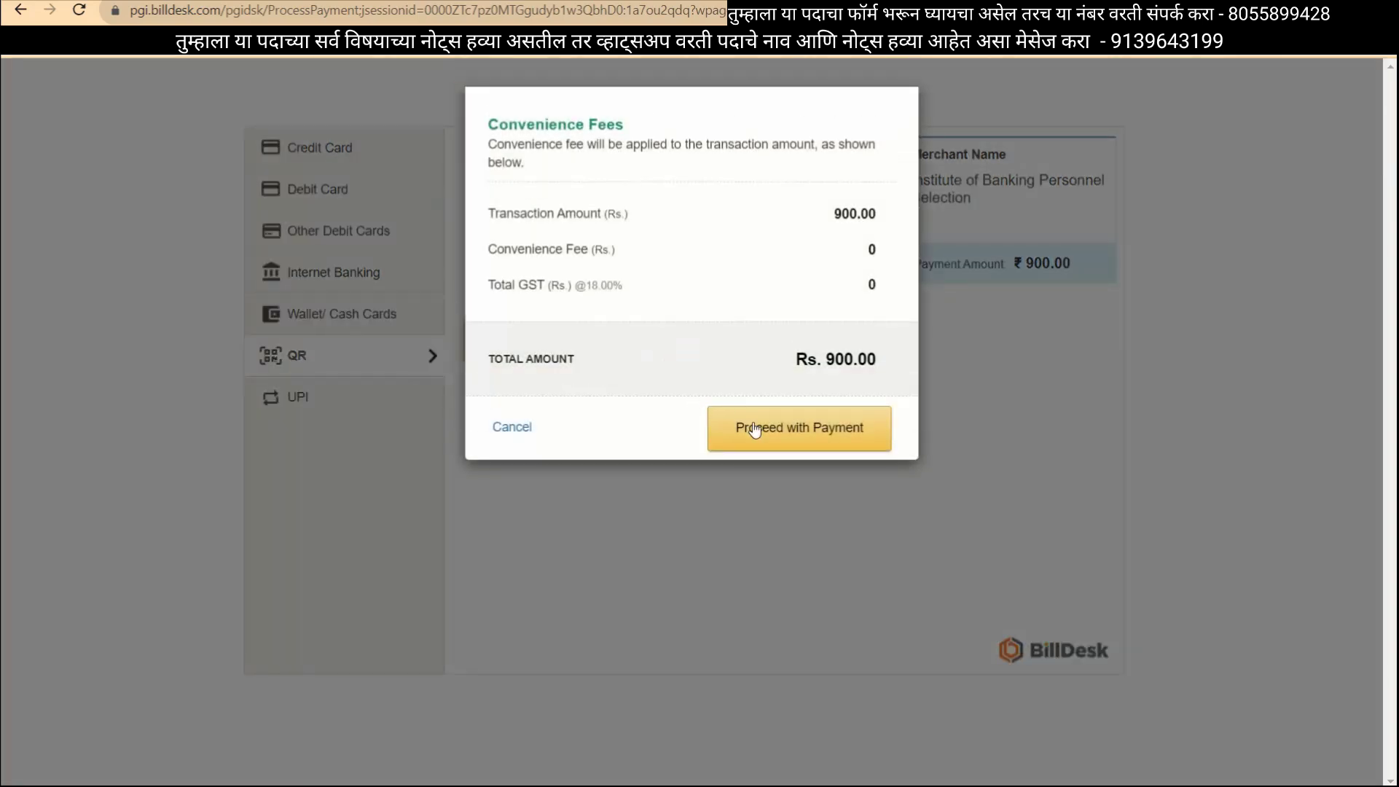
pyautogui.click(780, 433)
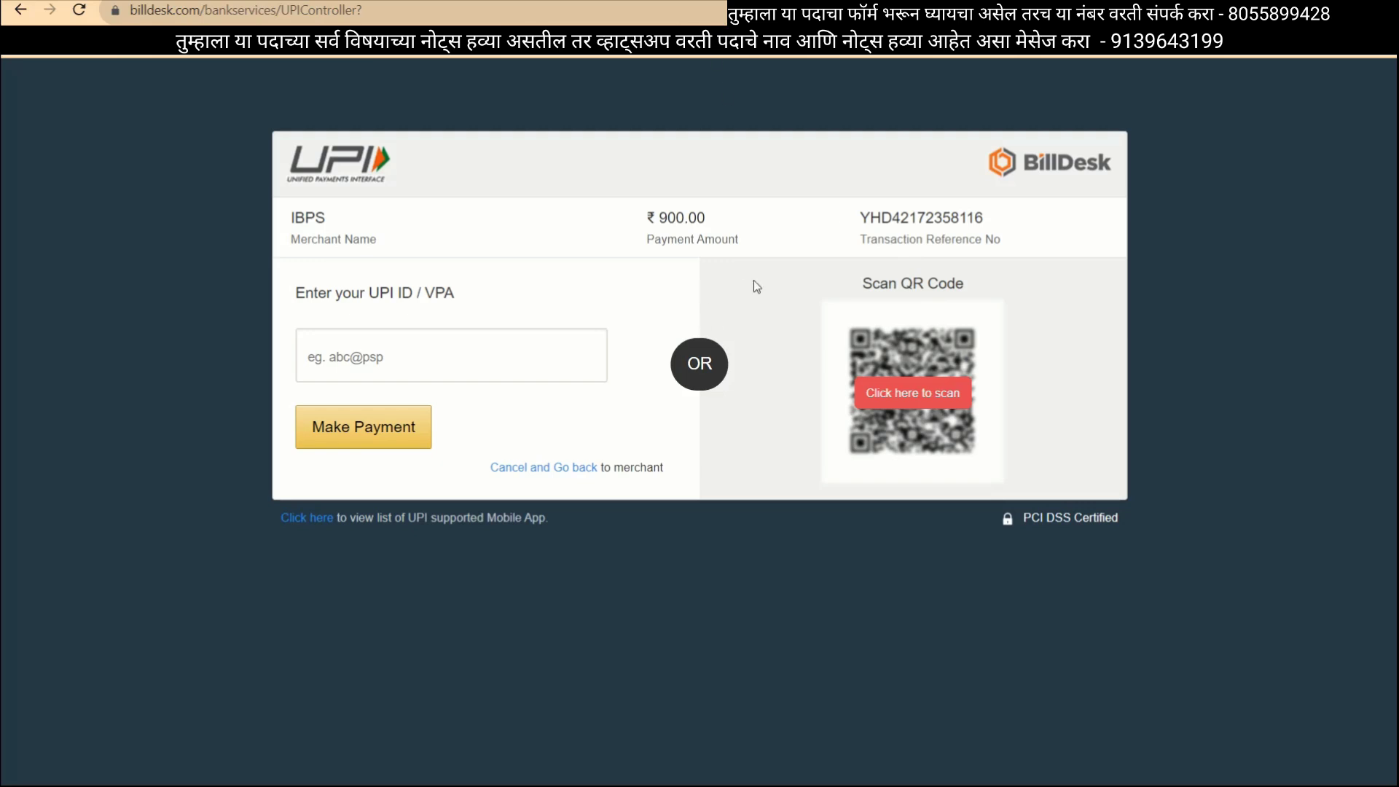
pyautogui.click(717, 8)
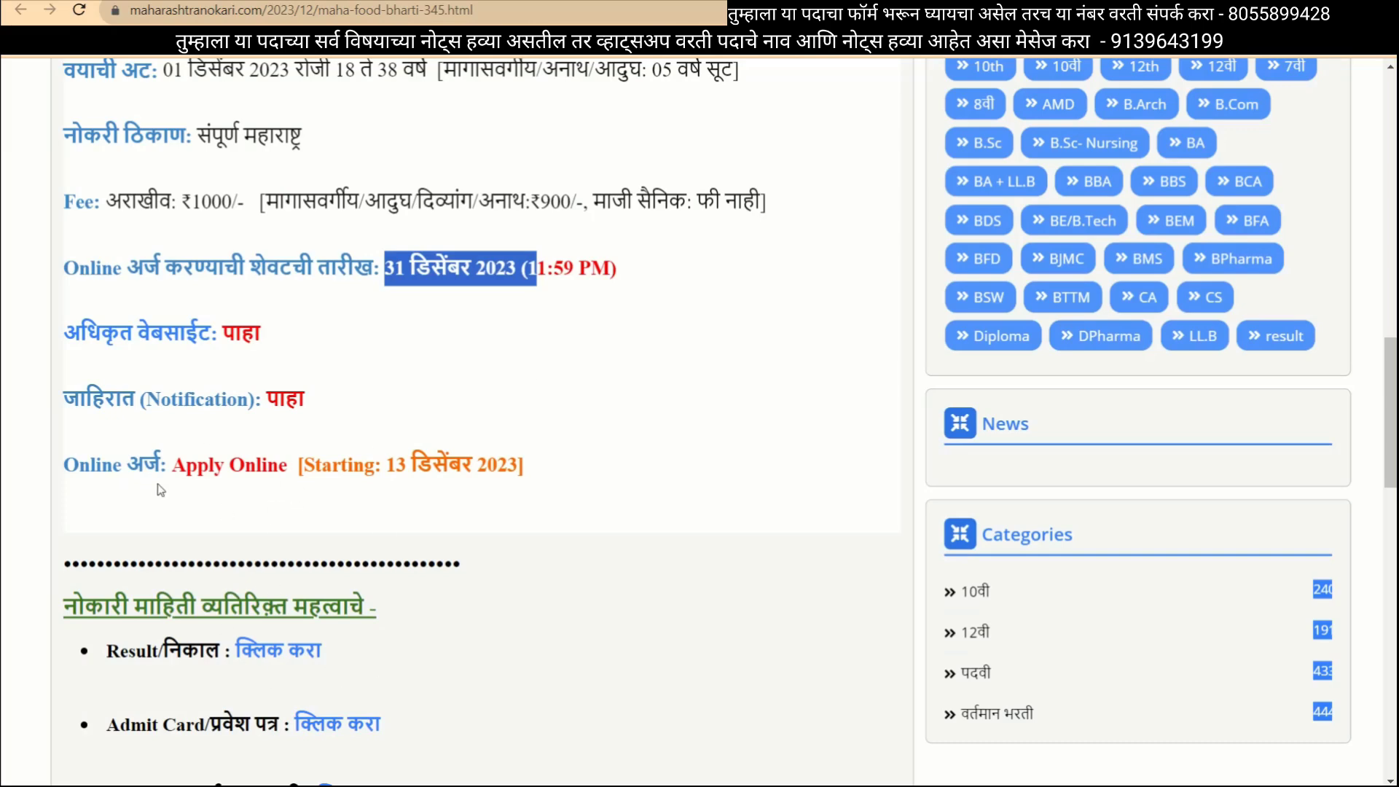
# Follow the post's Apply Online link to the IBPS registered-candidate login page.
pyautogui.click(195, 478)
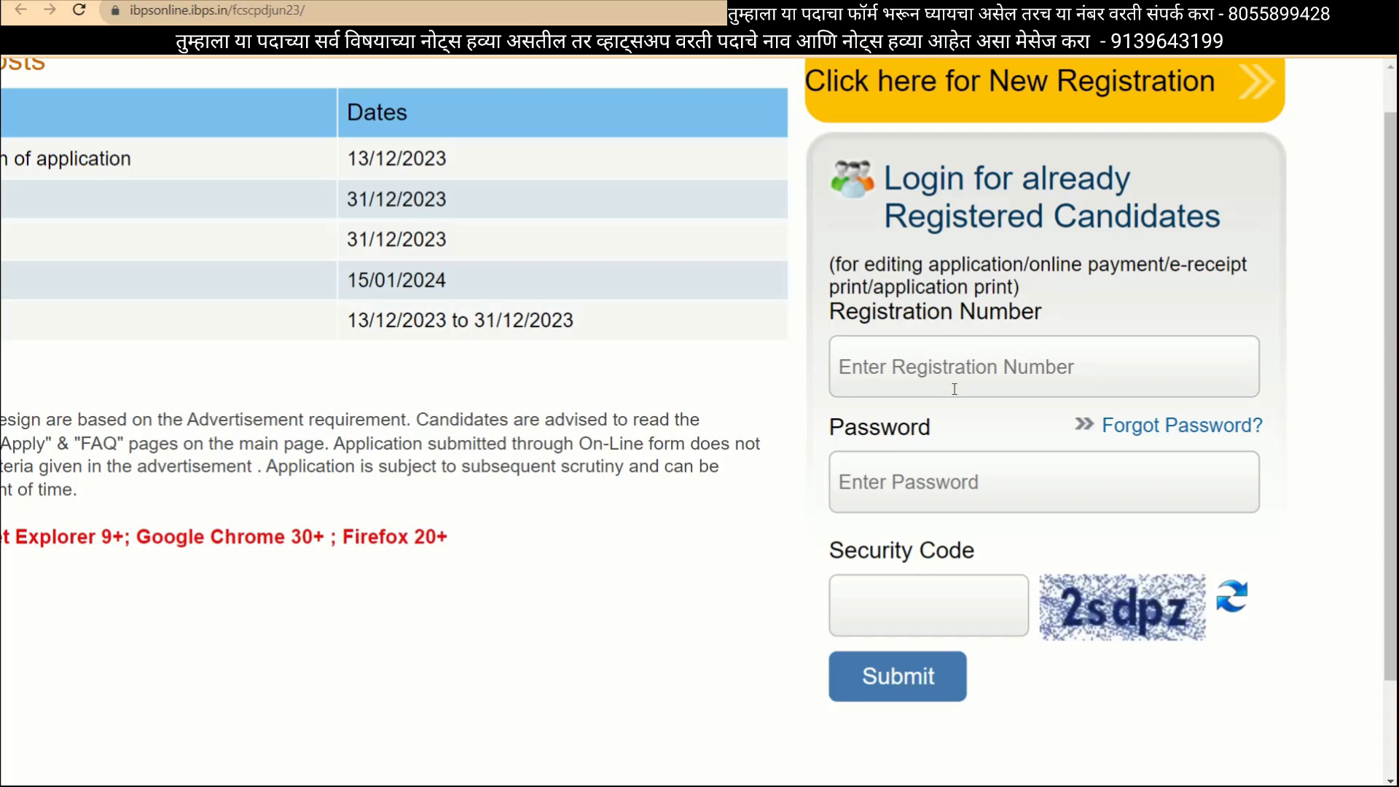
# Scroll up the IBPS page to the registered-candidate login form.
pyautogui.scroll(1, 940, 503)
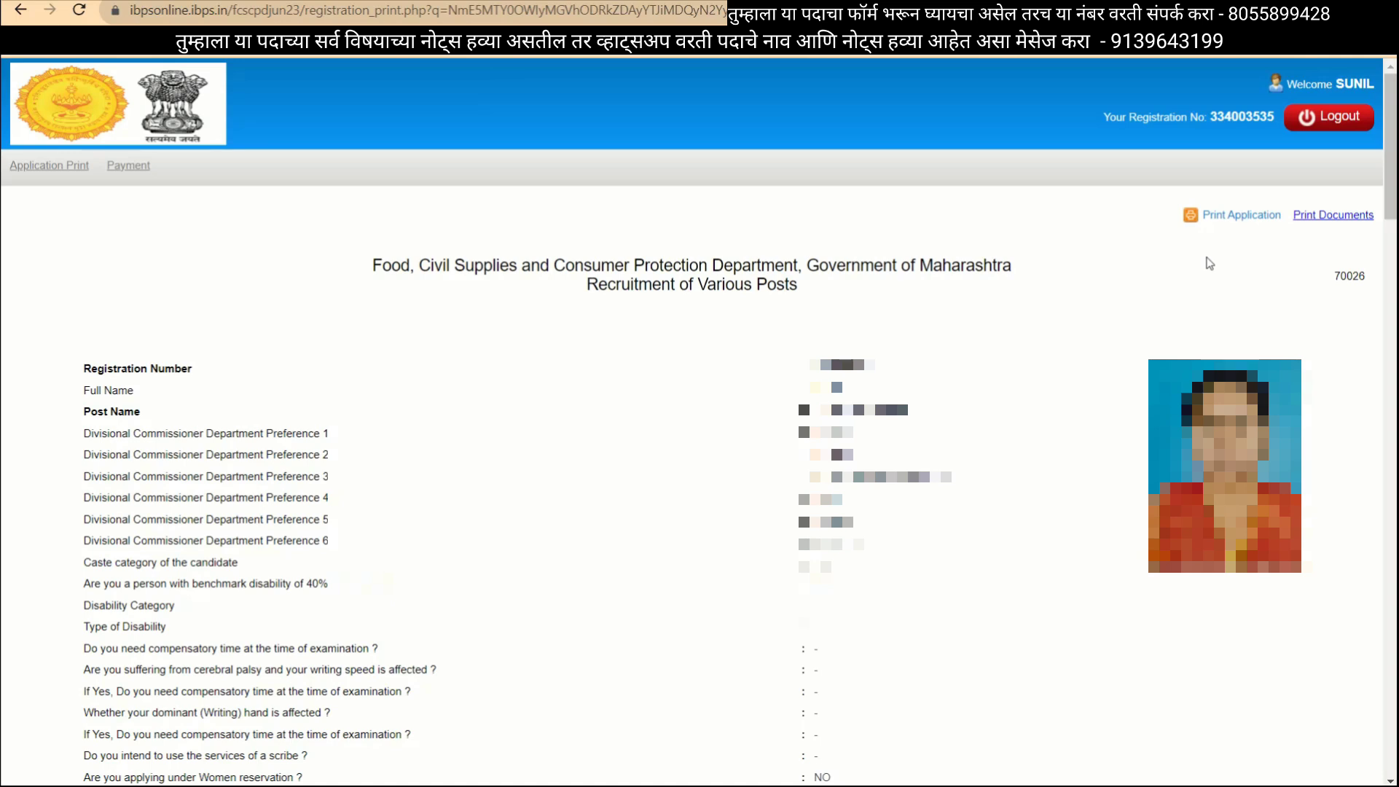
# Save the application printout as a PDF in Downloads under a shortened, non-conflicting file name.
pyautogui.click(1216, 217)
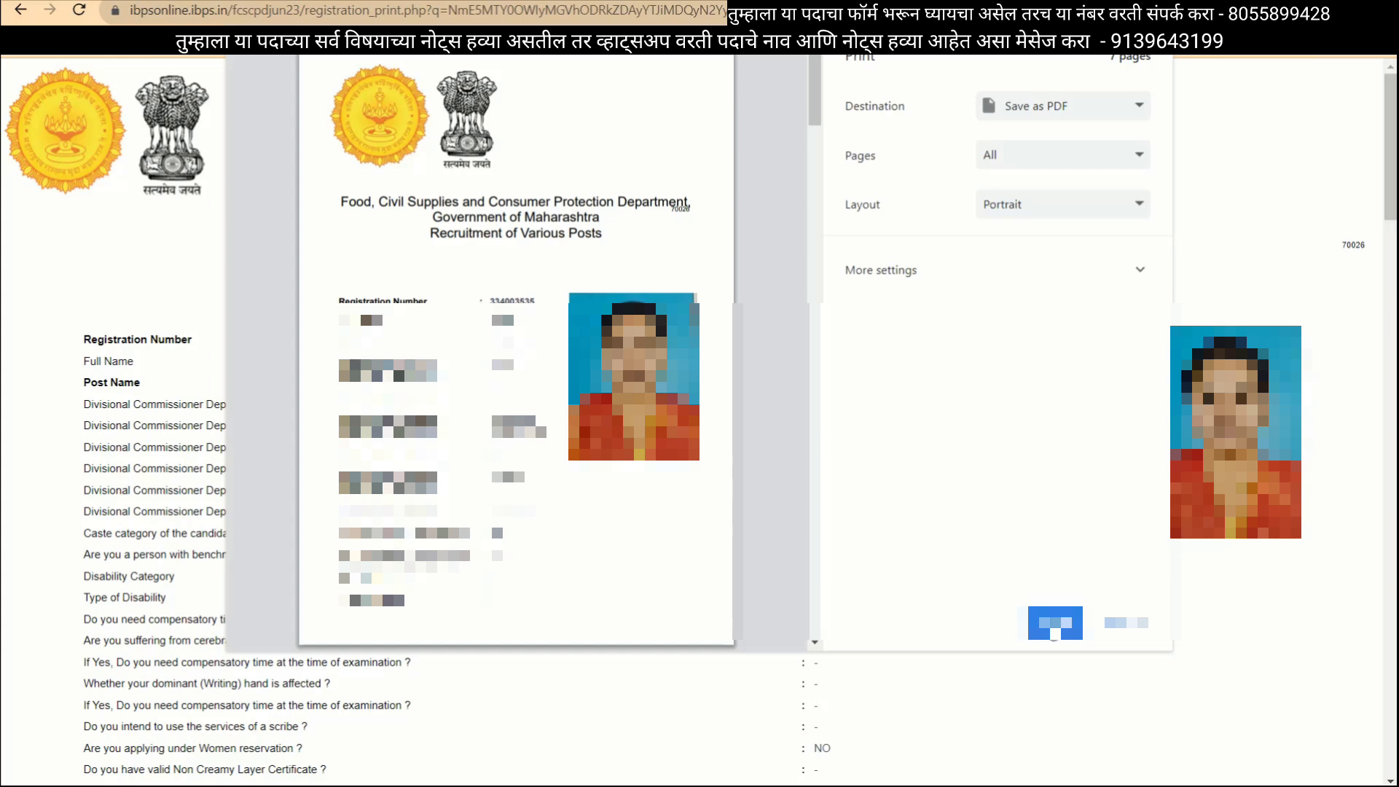
pyautogui.click(1055, 624)
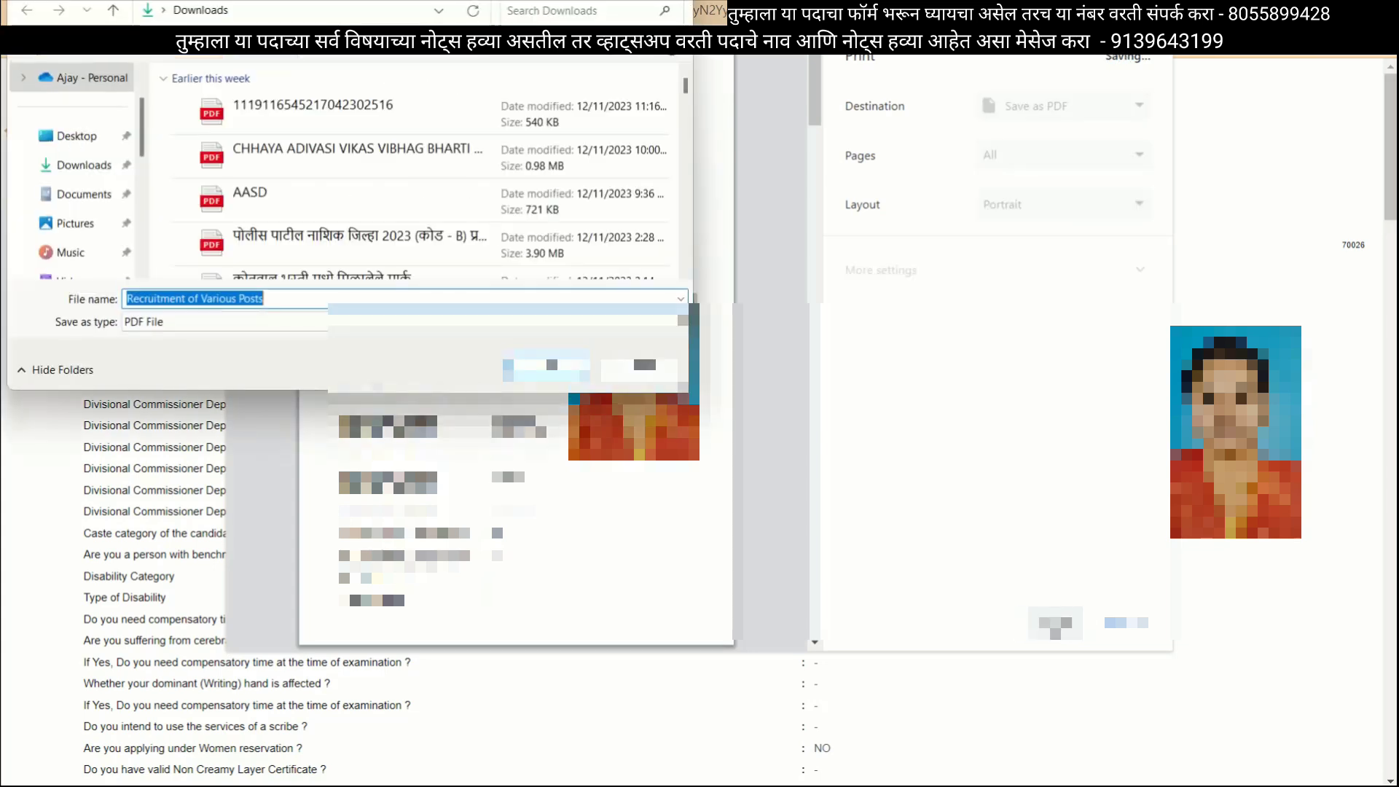
pyautogui.press('Return')
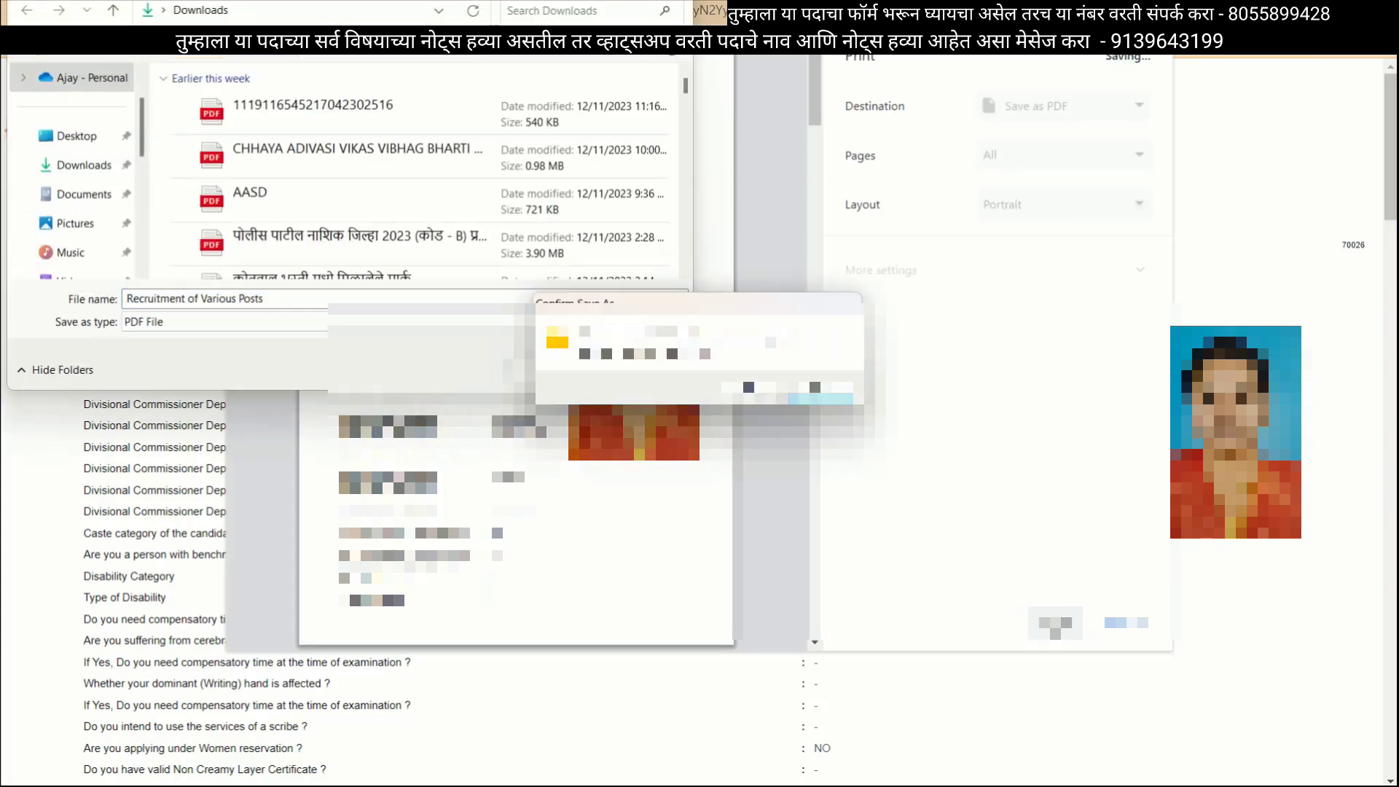
pyautogui.click(834, 388)
pyautogui.press('Right')
pyautogui.press('BackSpace')
pyautogui.press('BackSpace')
pyautogui.press('BackSpace')
pyautogui.press('BackSpace')
pyautogui.press('Return')
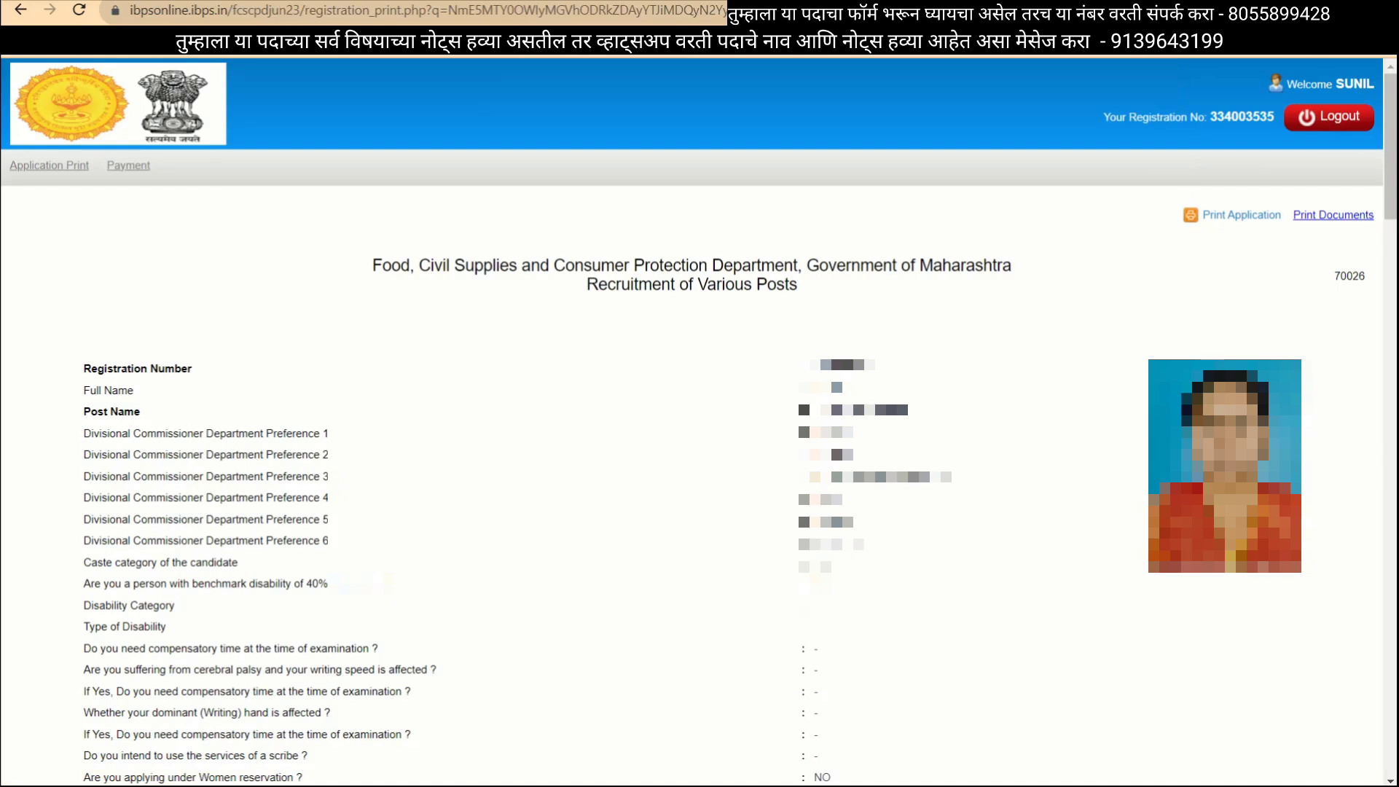